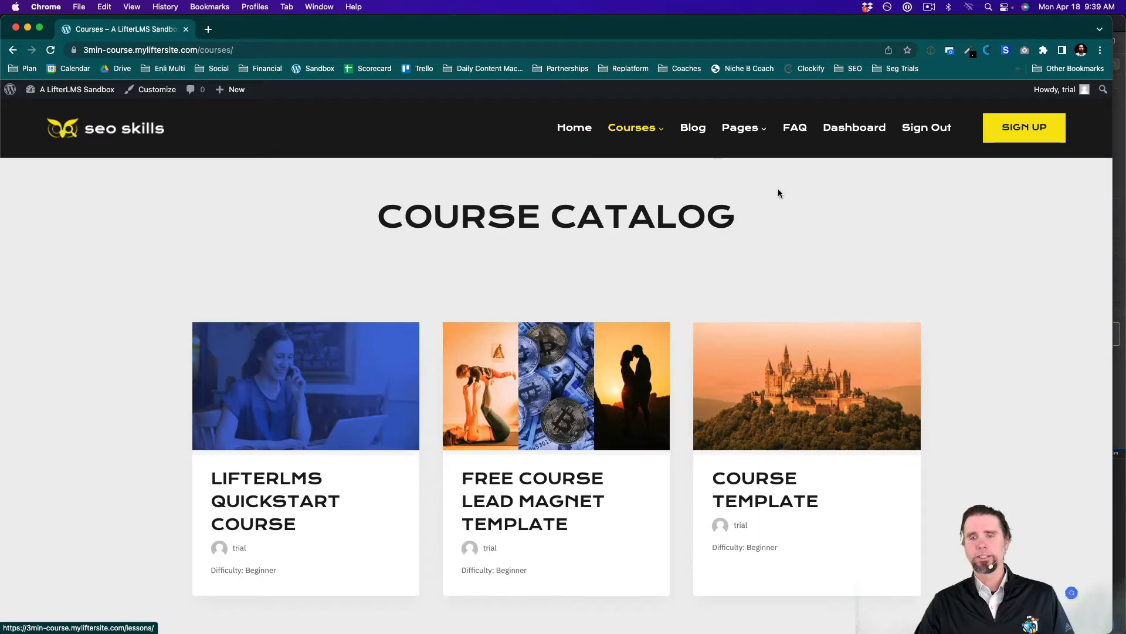
Open the Course Template course from the course catalog and look through its sales page.
{"action": "left_click", "coordinate": [755, 481]}
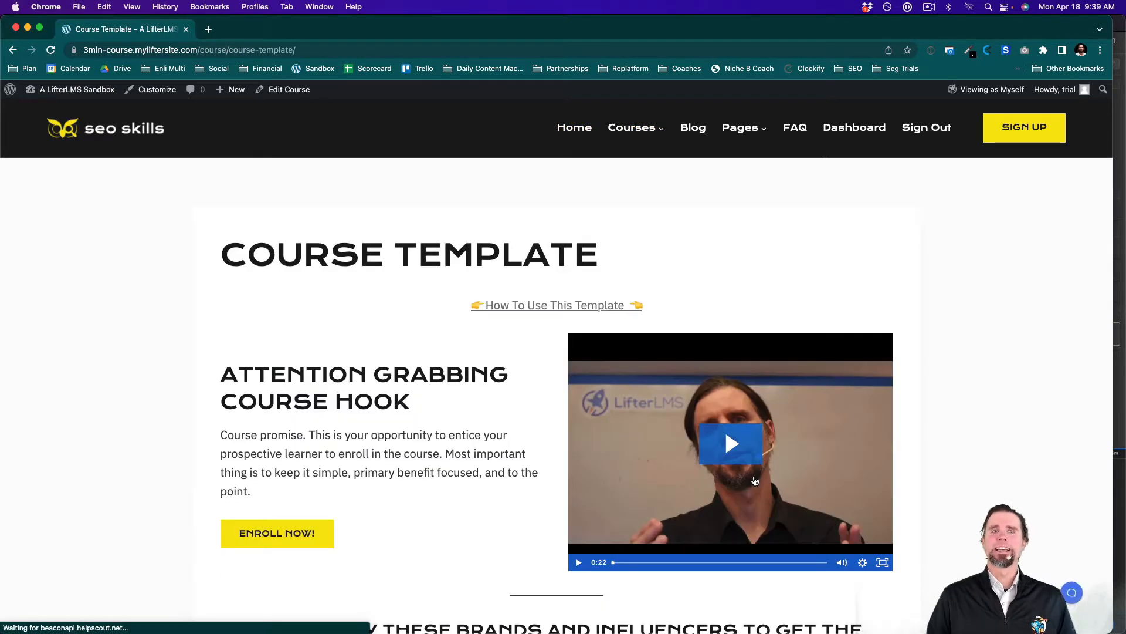
{"action": "scroll", "coordinate": [755, 481], "scroll_direction": "down", "scroll_amount": 15}
{"action": "scroll", "coordinate": [755, 481], "scroll_direction": "down", "scroll_amount": 15}
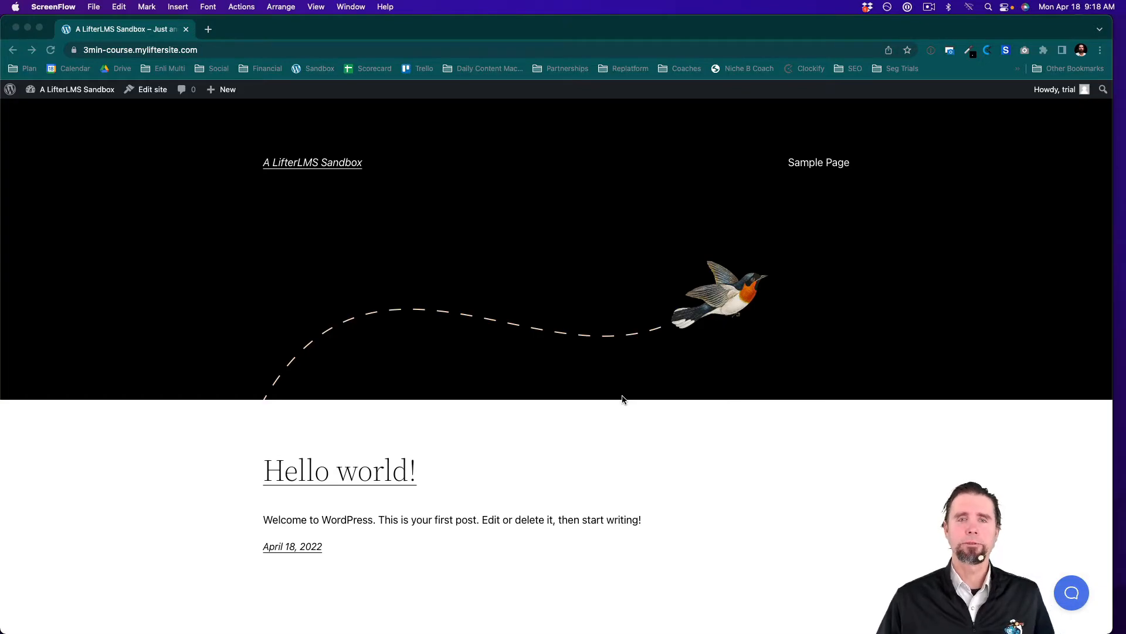
Look over the new site's default home page, from the header down to the sample post and footer.
{"action": "scroll", "coordinate": [545, 424], "scroll_direction": "down", "scroll_amount": 5}
{"action": "scroll", "coordinate": [545, 423], "scroll_direction": "up", "scroll_amount": 5}
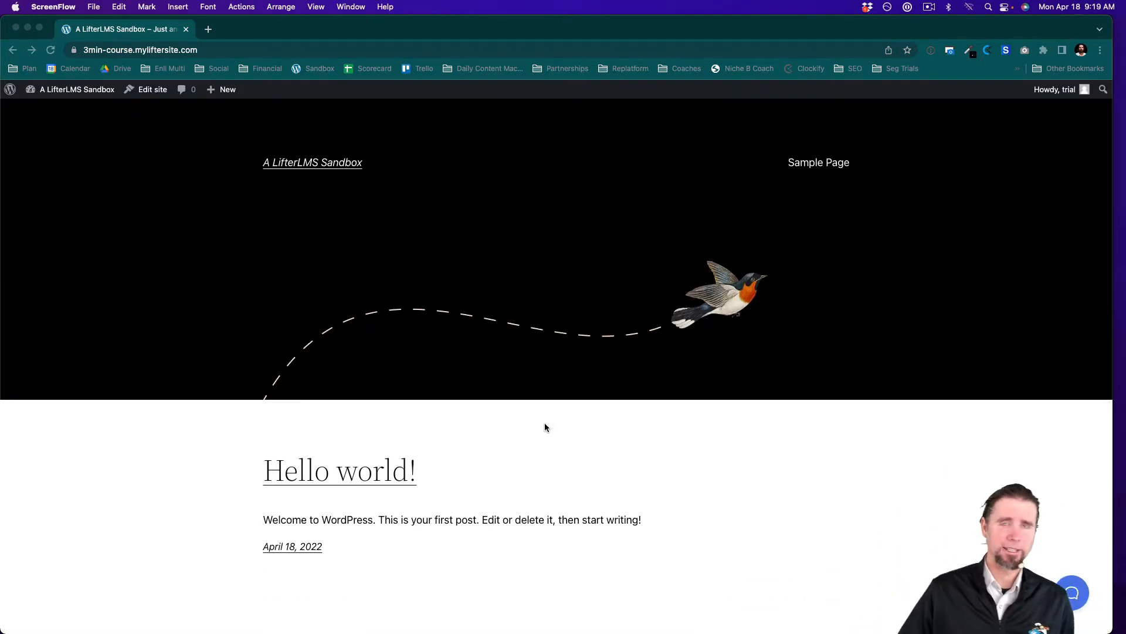
{"action": "scroll", "coordinate": [545, 423], "scroll_direction": "down", "scroll_amount": 5}
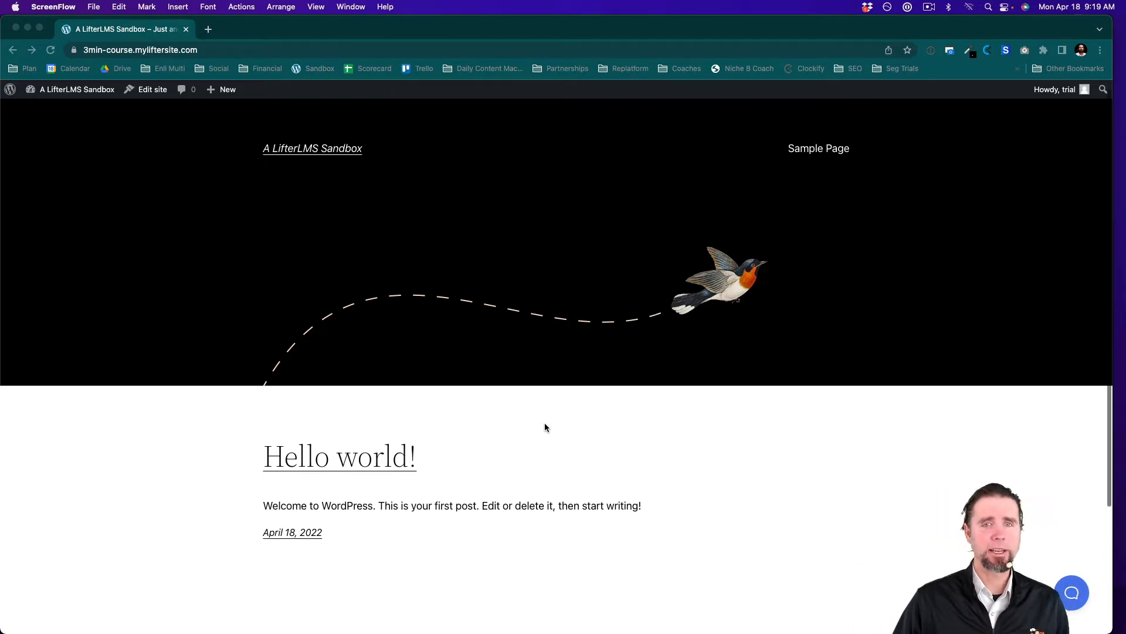
{"action": "scroll", "coordinate": [545, 423], "scroll_direction": "up", "scroll_amount": 2}
{"action": "scroll", "coordinate": [545, 424], "scroll_direction": "up", "scroll_amount": 2}
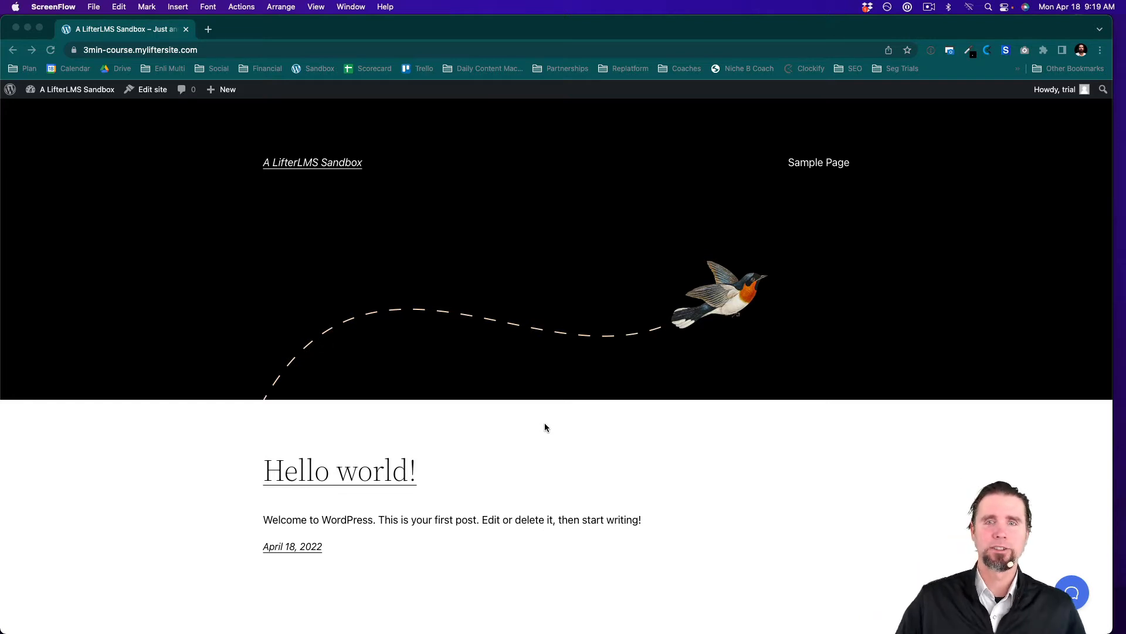
{"action": "scroll", "coordinate": [519, 441], "scroll_direction": "down", "scroll_amount": 3}
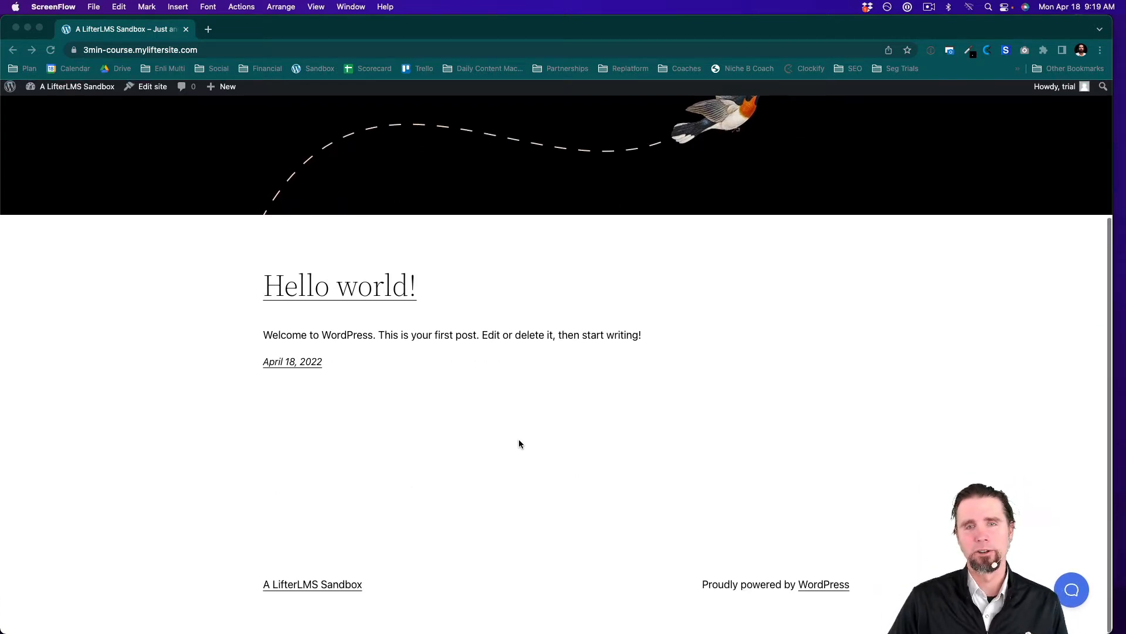
{"action": "scroll", "coordinate": [519, 444], "scroll_direction": "up", "scroll_amount": 4}
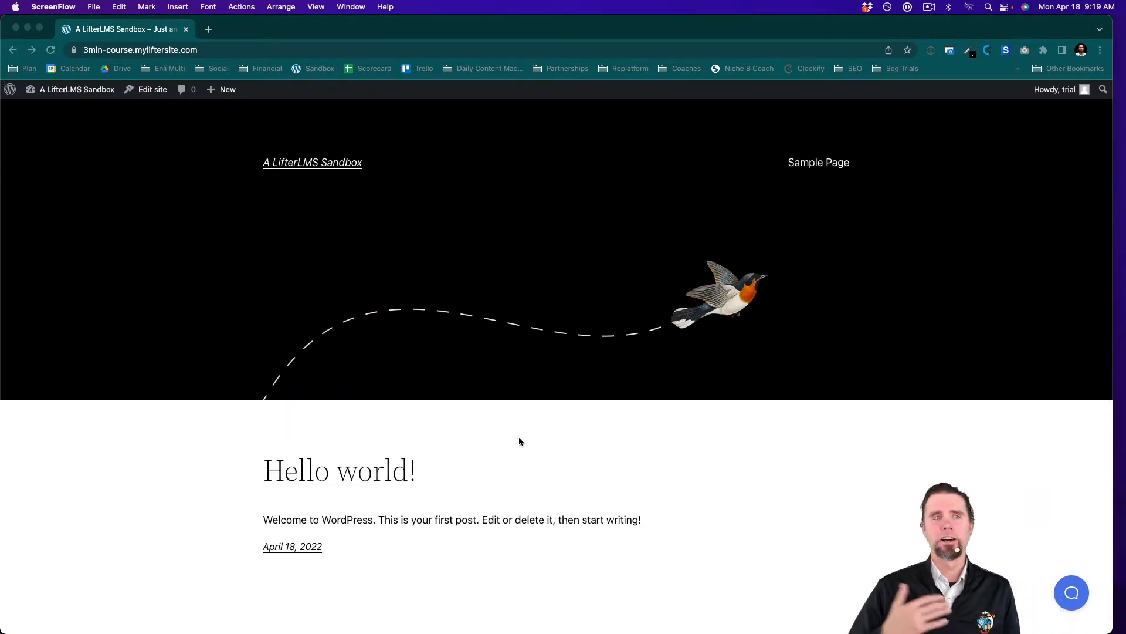
{"action": "scroll", "coordinate": [519, 441], "scroll_direction": "down", "scroll_amount": 3}
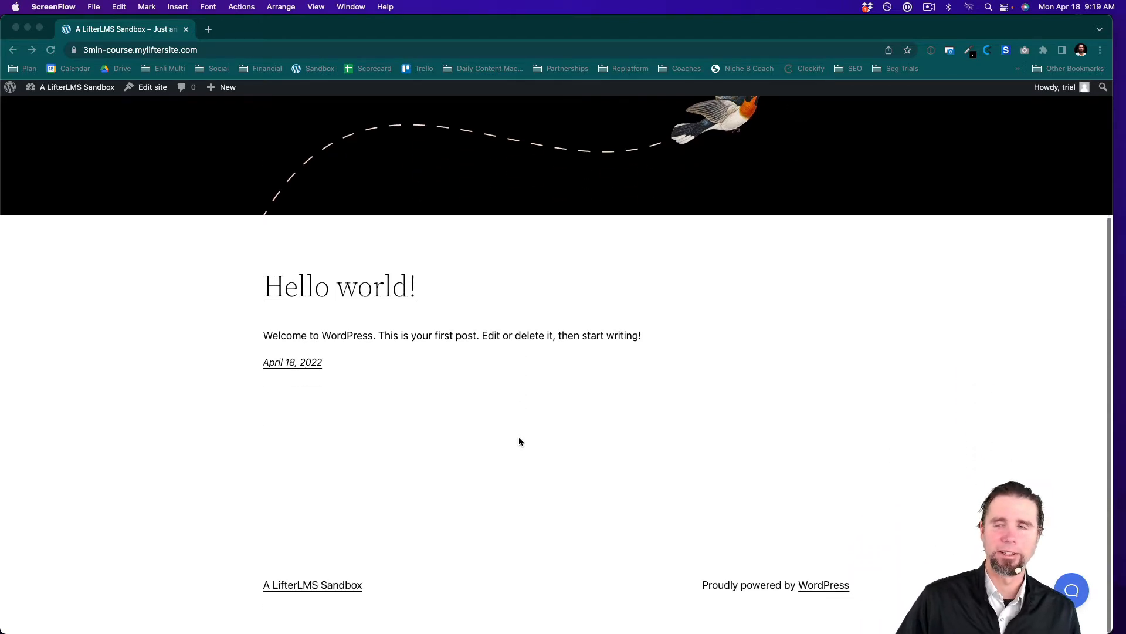
{"action": "scroll", "coordinate": [518, 441], "scroll_direction": "up", "scroll_amount": 4}
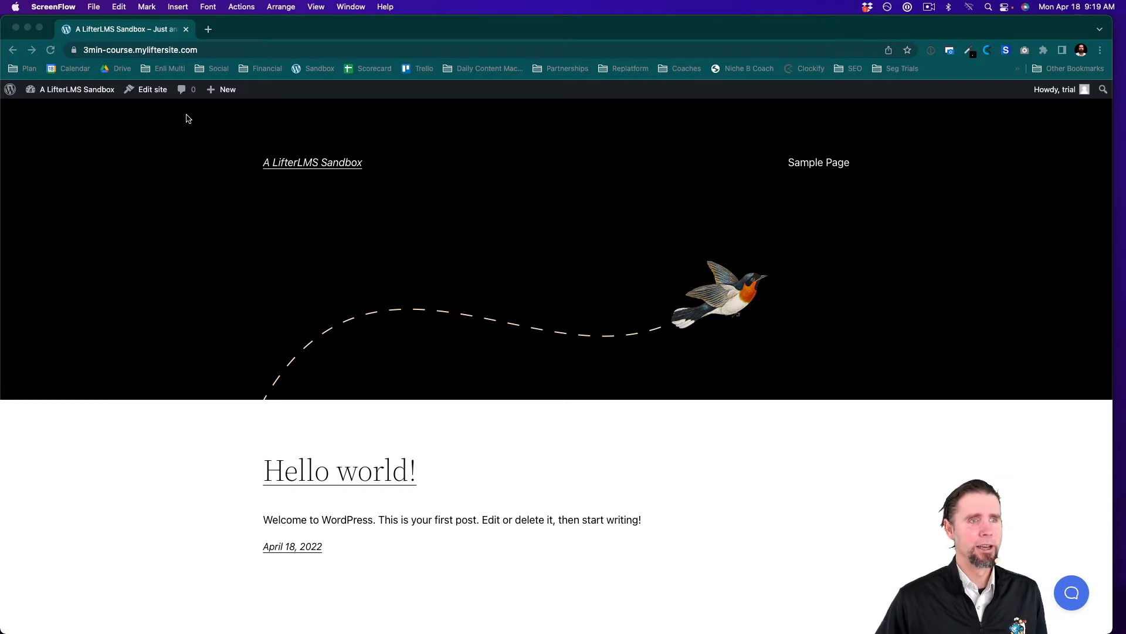
Go to the site's admin dashboard and open the installed themes page.
{"action": "left_click", "coordinate": [91, 88]}
{"action": "mouse_move", "coordinate": [89, 94]}
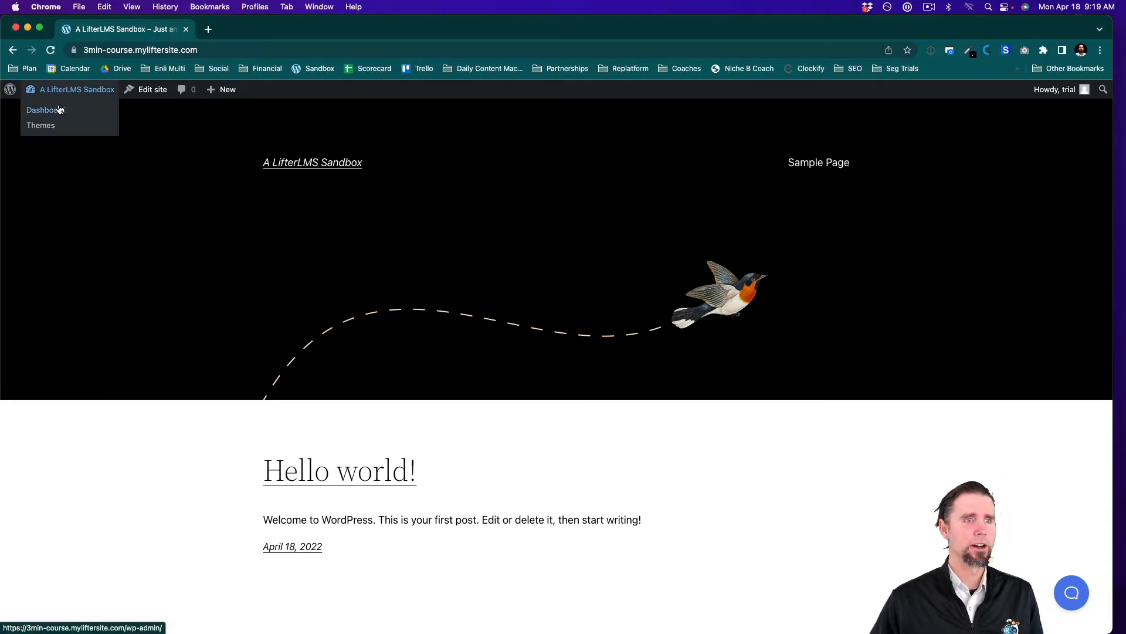
{"action": "left_click", "coordinate": [58, 109]}
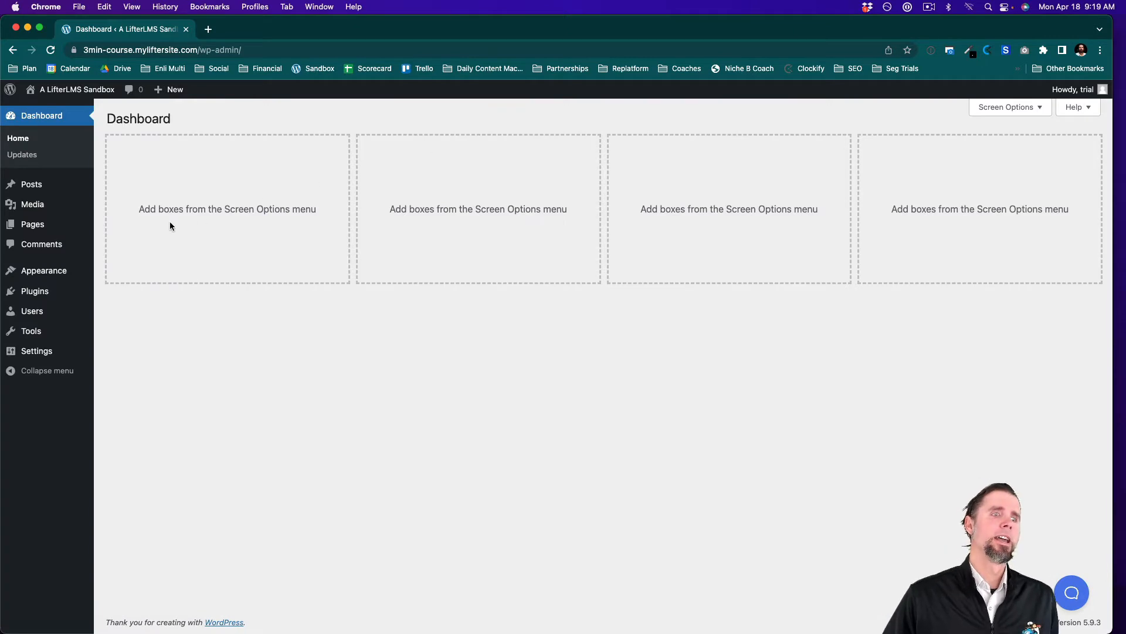
{"action": "mouse_move", "coordinate": [56, 270]}
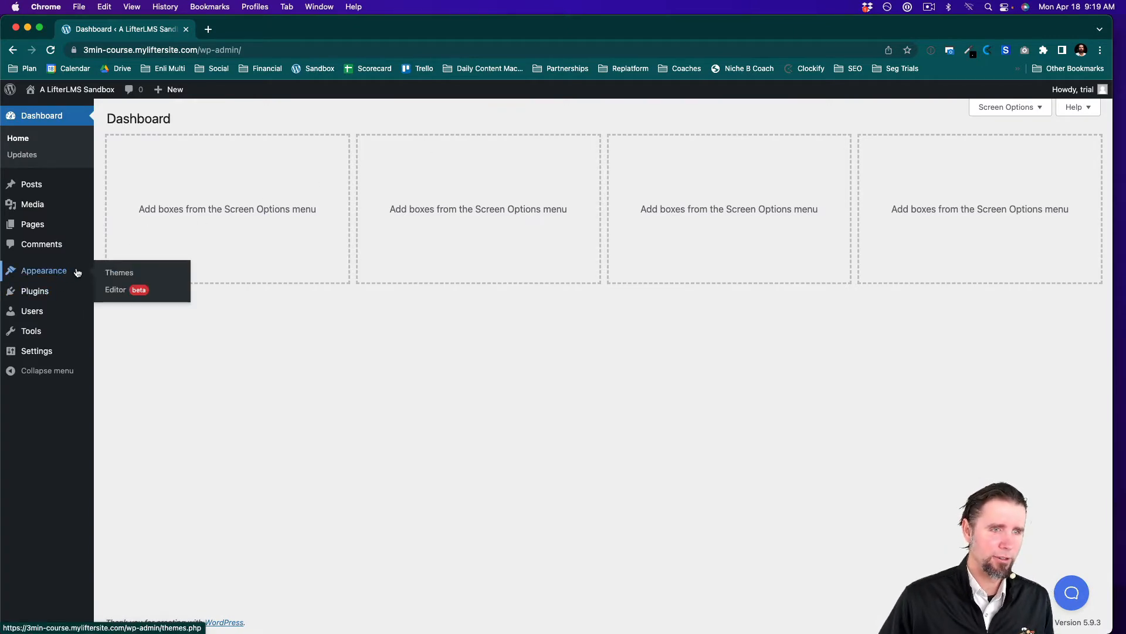
{"action": "left_click", "coordinate": [109, 272]}
{"action": "mouse_move", "coordinate": [270, 170]}
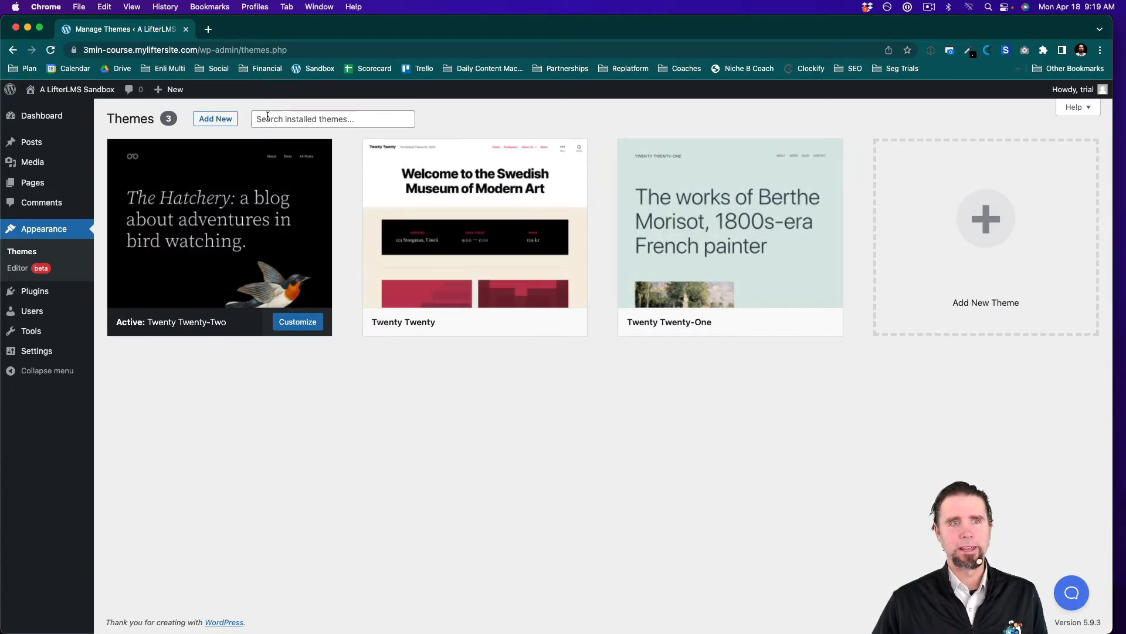
Add the Kadence theme from the popular themes and activate it on the site.
{"action": "left_click", "coordinate": [978, 249]}
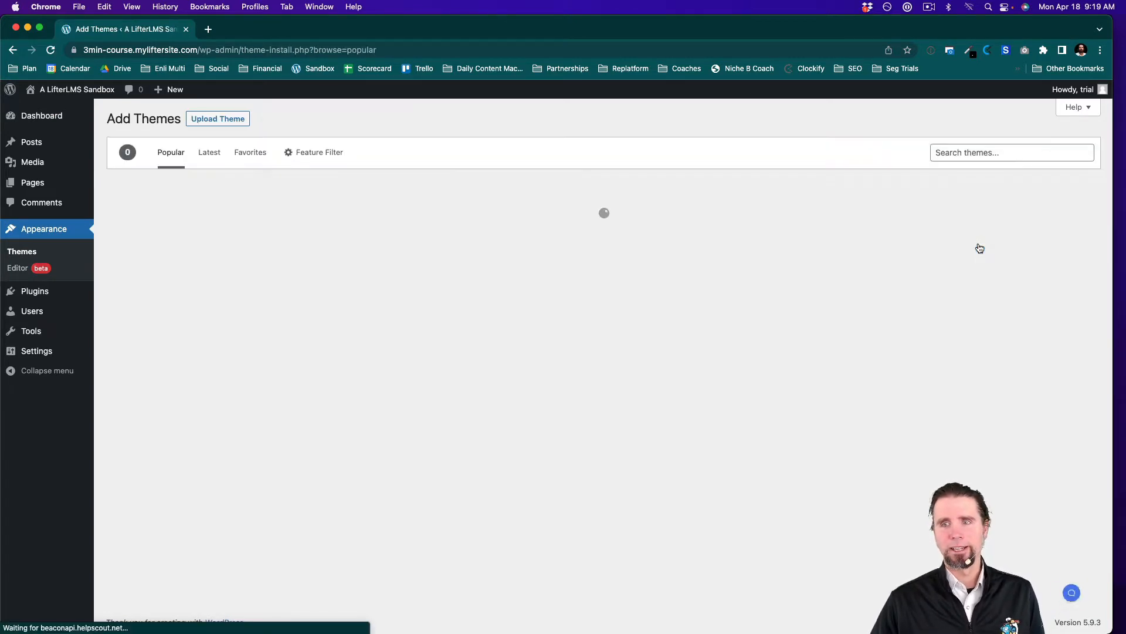
{"action": "scroll", "coordinate": [648, 319], "scroll_direction": "down", "scroll_amount": 6}
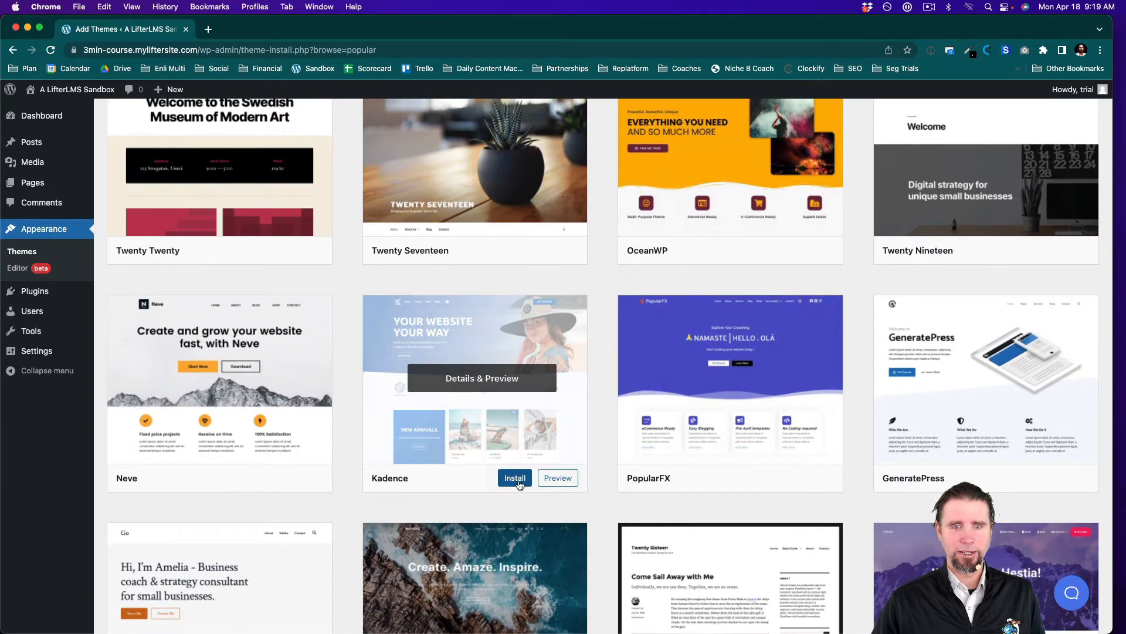
{"action": "left_click", "coordinate": [518, 482]}
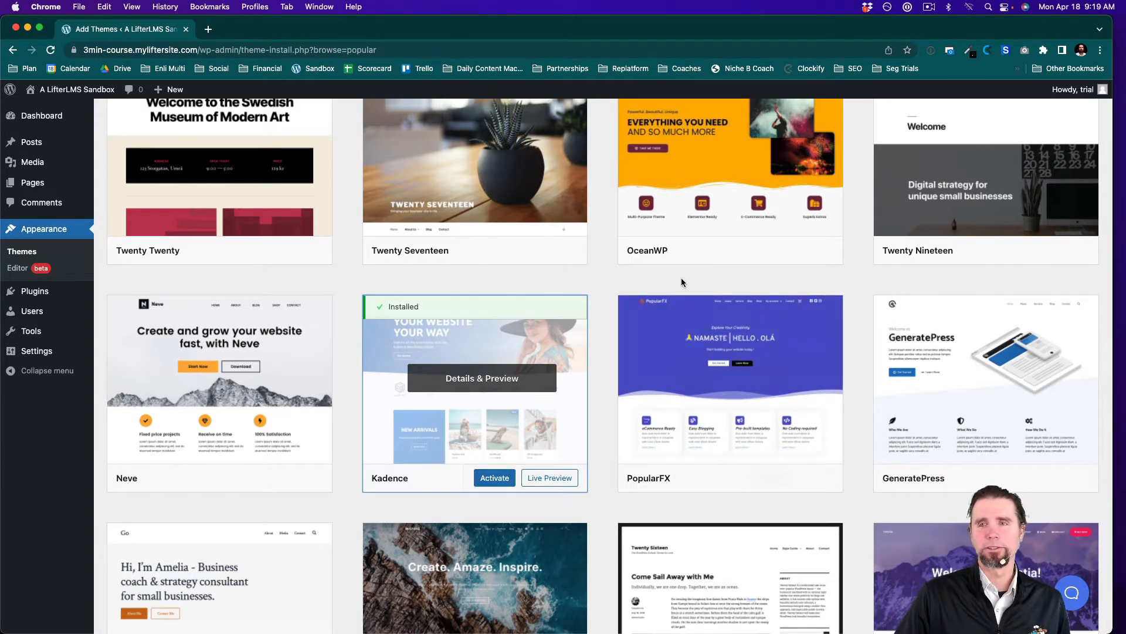
{"action": "scroll", "coordinate": [587, 264], "scroll_direction": "up", "scroll_amount": 1}
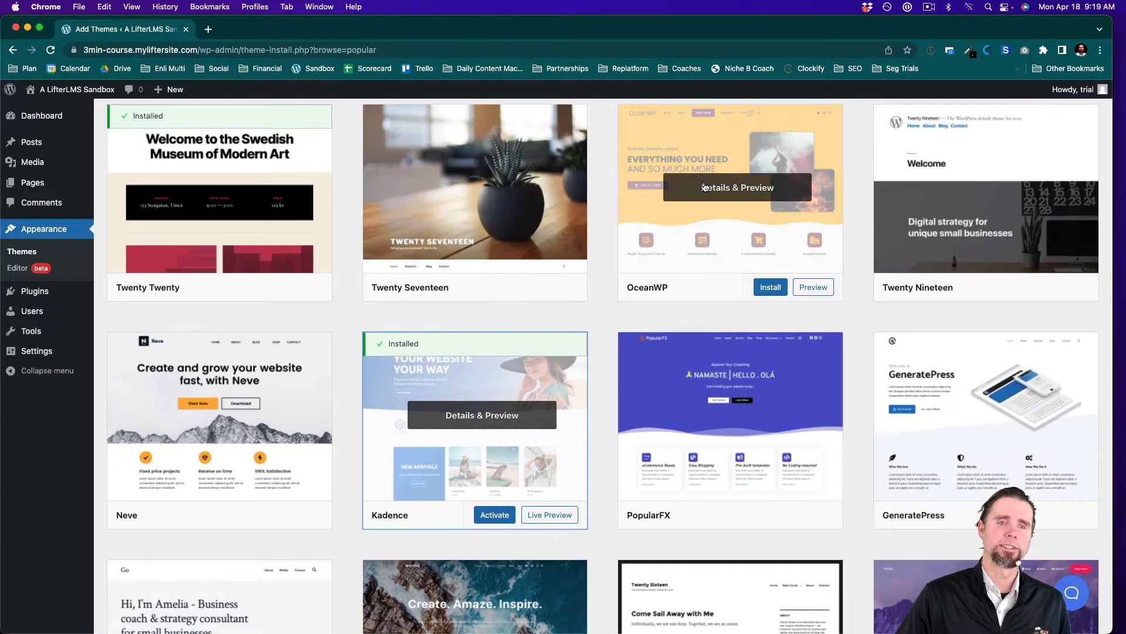
{"action": "scroll", "coordinate": [757, 235], "scroll_direction": "up", "scroll_amount": 1}
{"action": "left_click", "coordinate": [485, 567]}
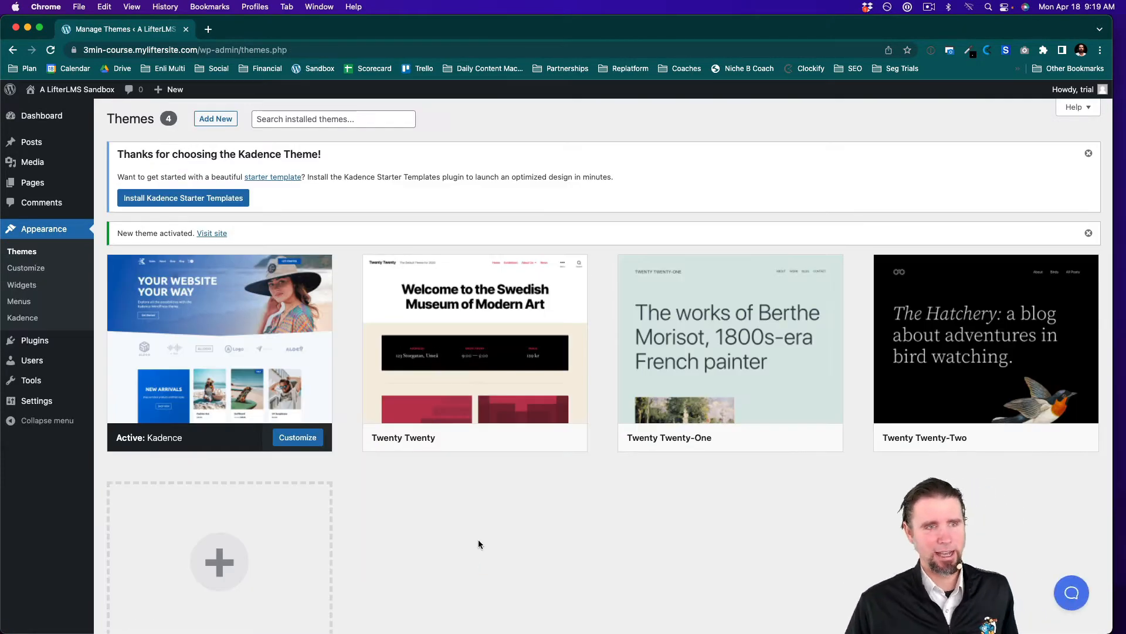
Install the Kadence Starter Templates plugin and choose the SEO Skills template from its library.
{"action": "left_click", "coordinate": [198, 199]}
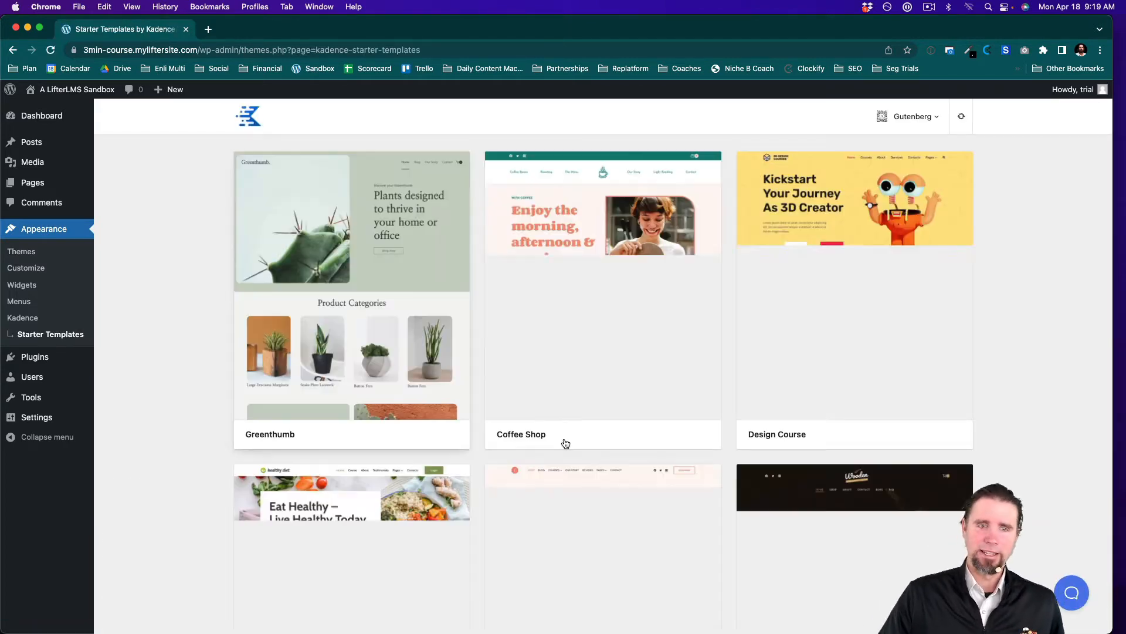
{"action": "scroll", "coordinate": [614, 496], "scroll_direction": "down", "scroll_amount": 10}
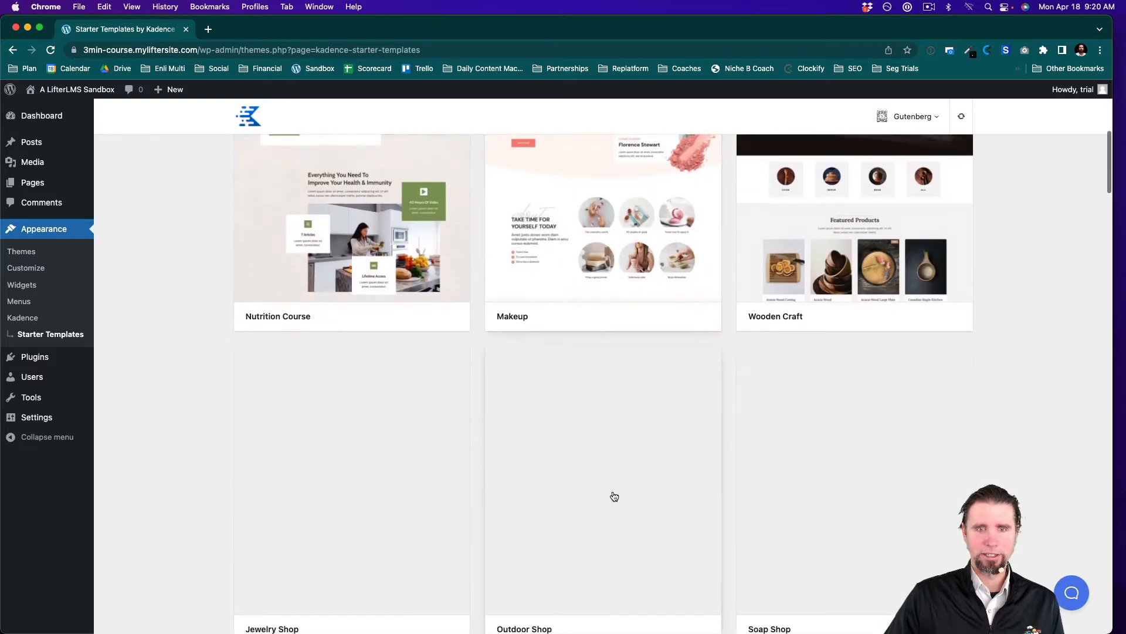
{"action": "scroll", "coordinate": [614, 496], "scroll_direction": "down", "scroll_amount": 7}
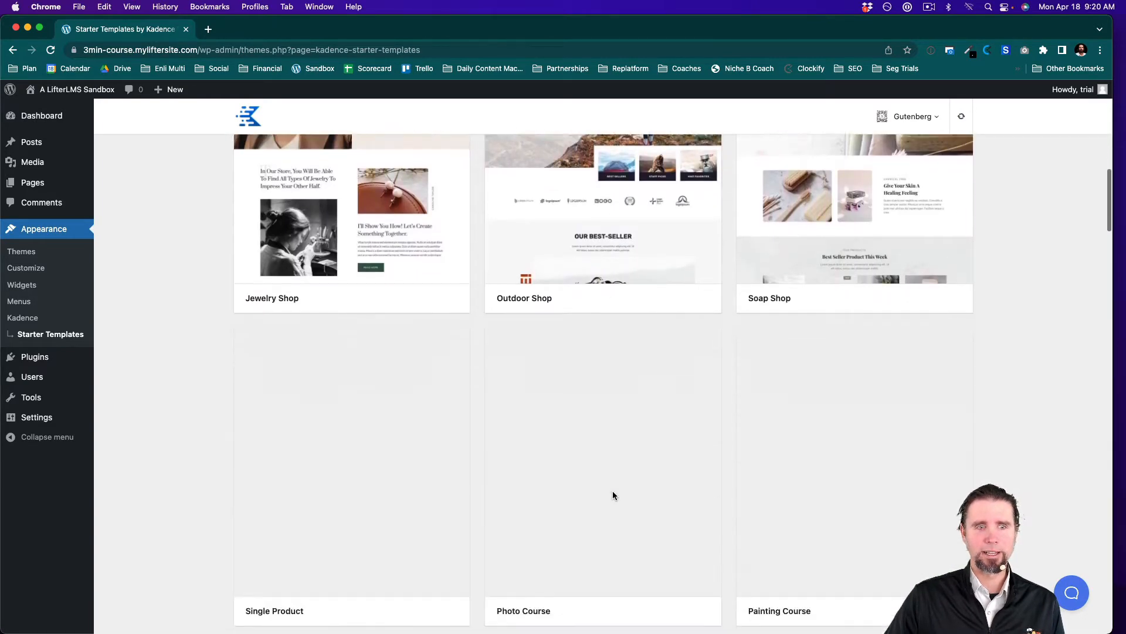
{"action": "scroll", "coordinate": [613, 495], "scroll_direction": "down", "scroll_amount": 5}
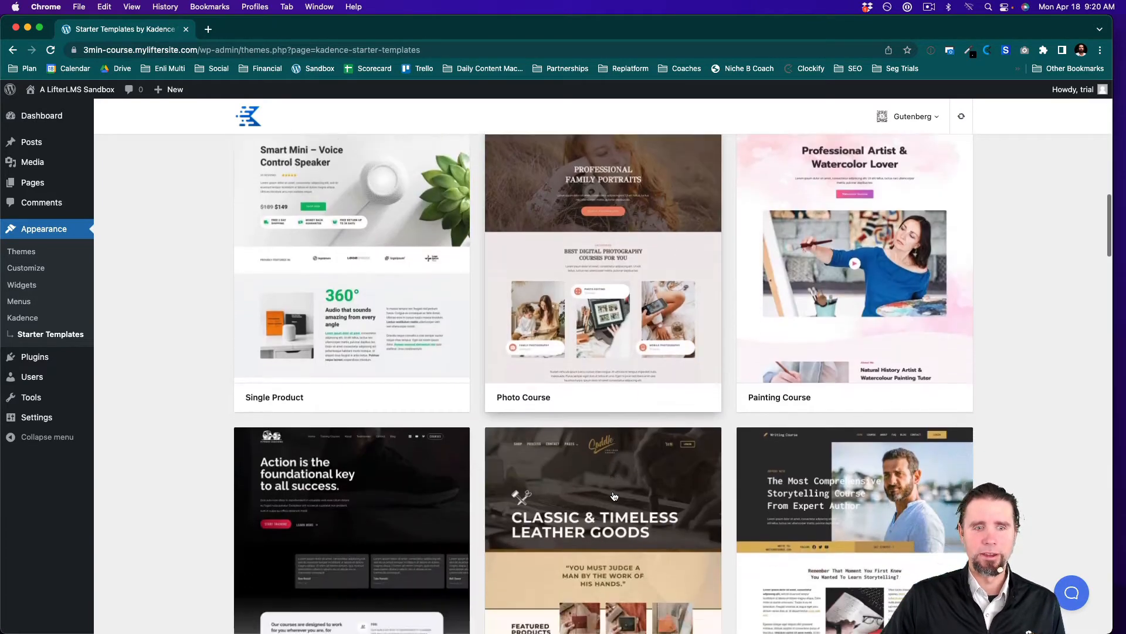
{"action": "scroll", "coordinate": [614, 496], "scroll_direction": "down", "scroll_amount": 8}
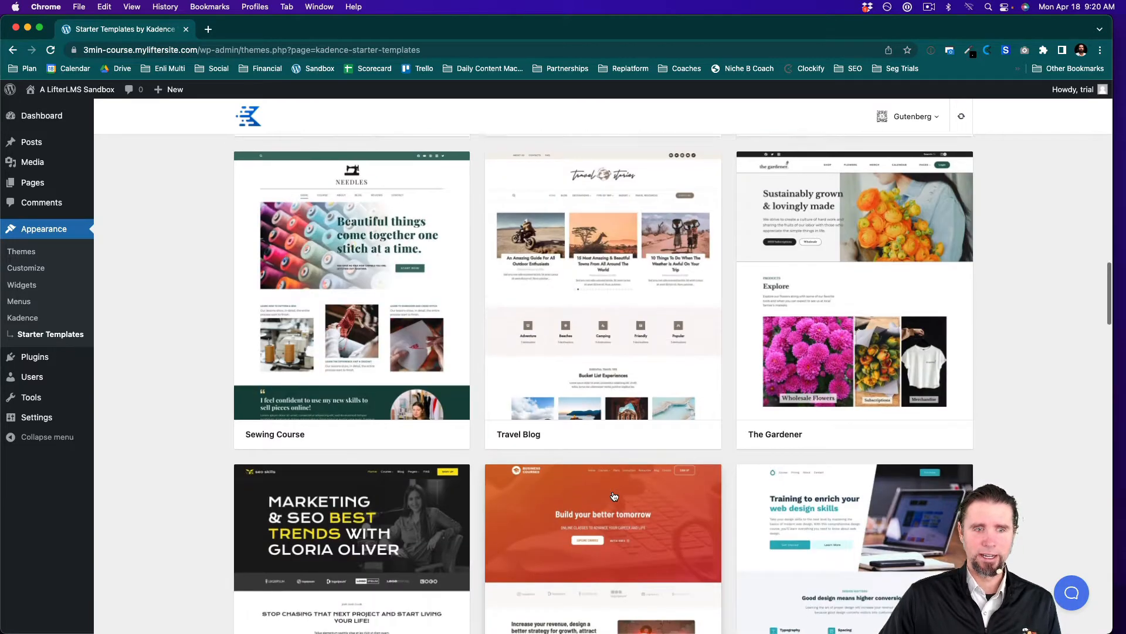
{"action": "scroll", "coordinate": [614, 497], "scroll_direction": "down", "scroll_amount": 3}
{"action": "scroll", "coordinate": [614, 496], "scroll_direction": "down", "scroll_amount": 2}
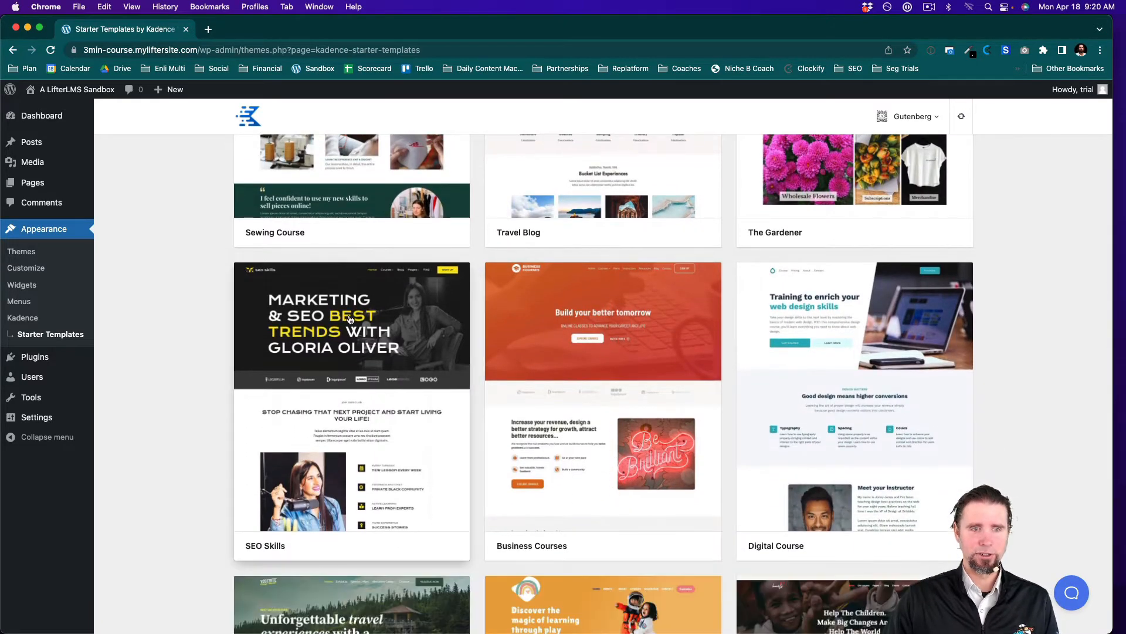
{"action": "left_click", "coordinate": [340, 382]}
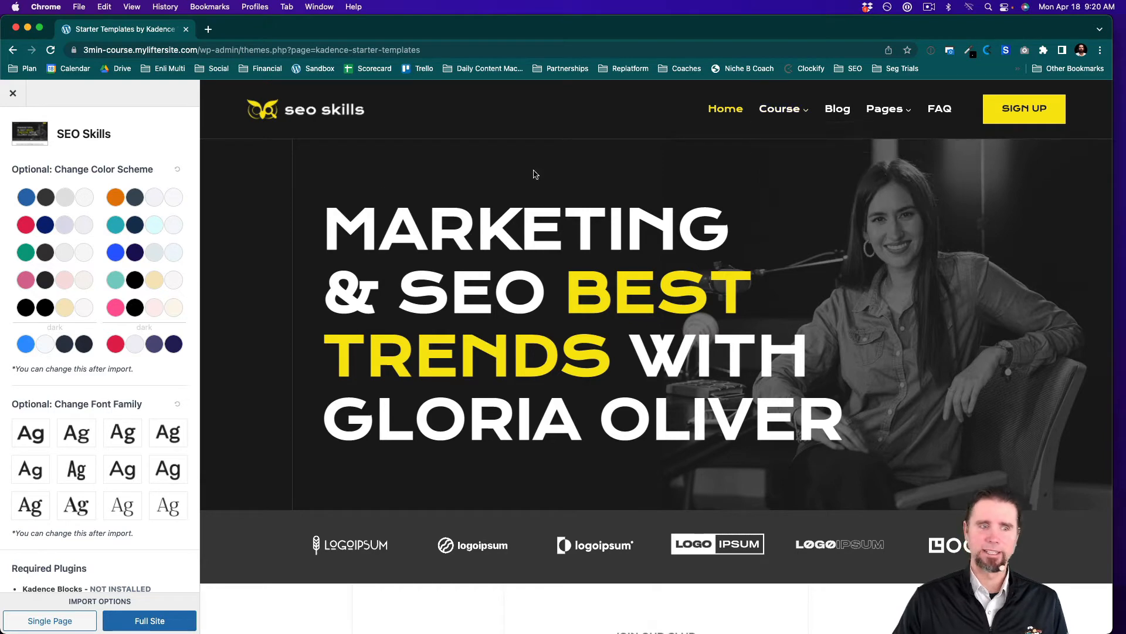
Import SEO Skills as a full site with partial content, skipping the missing LearnDash plugin, and view the site.
{"action": "left_click", "coordinate": [150, 621]}
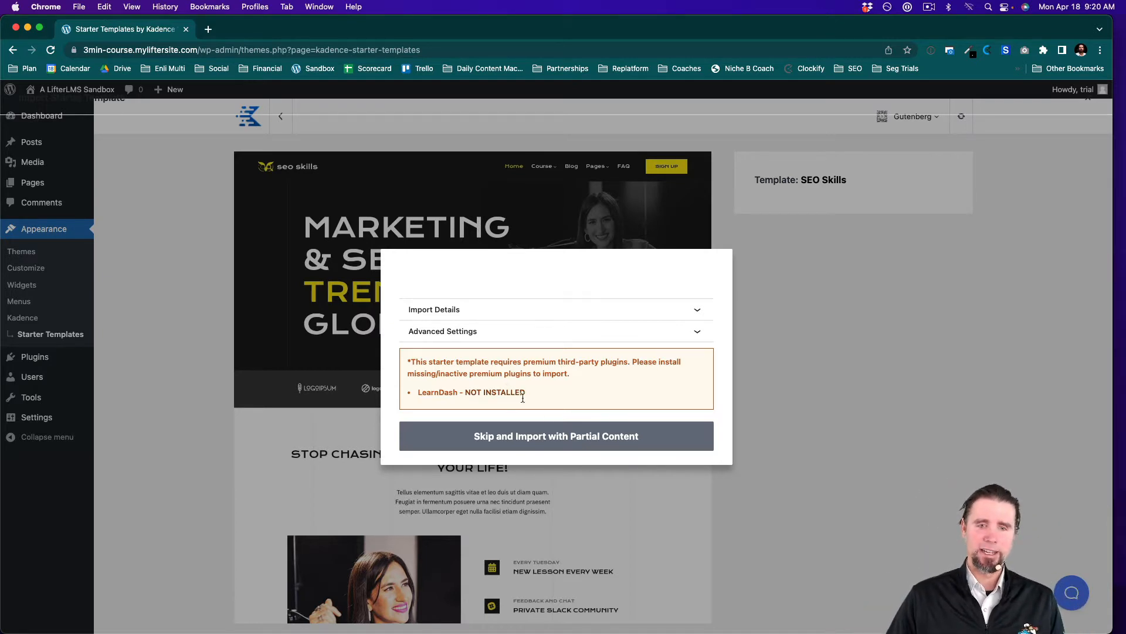
{"action": "left_click", "coordinate": [539, 437]}
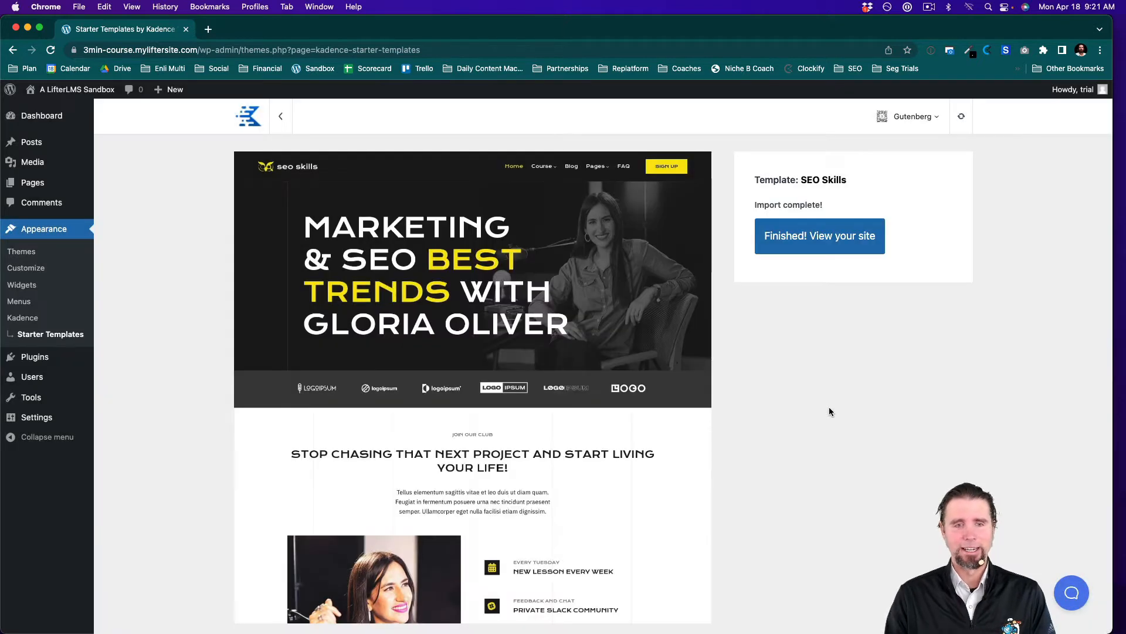
{"action": "left_click", "coordinate": [843, 238]}
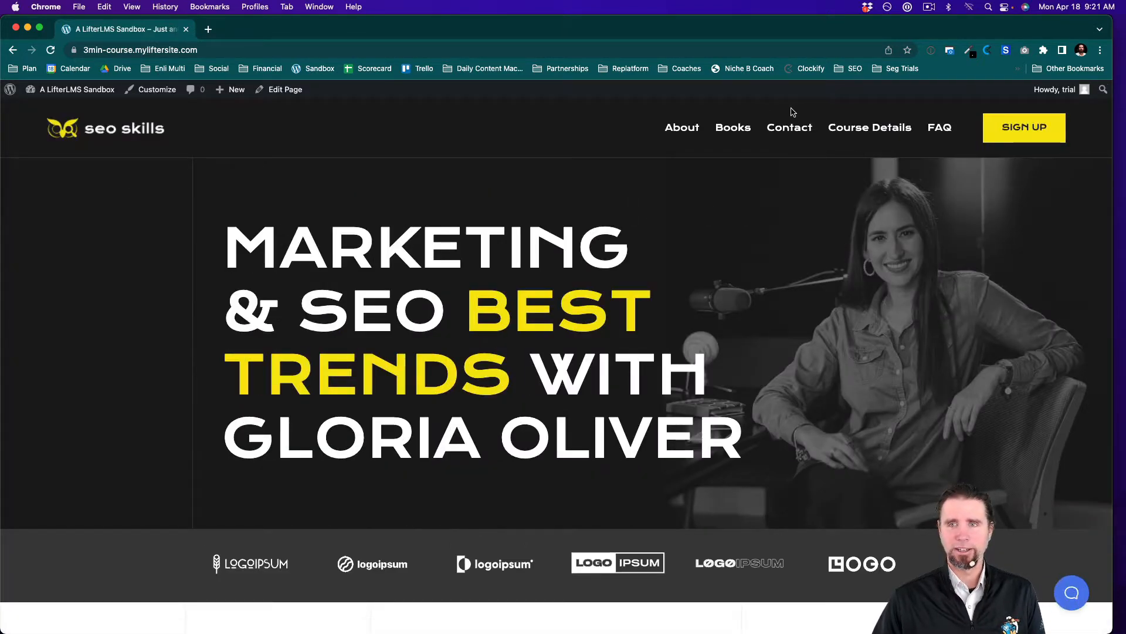
Review the imported Course Details page, including its pricing and testimonials sections.
{"action": "left_click", "coordinate": [856, 131]}
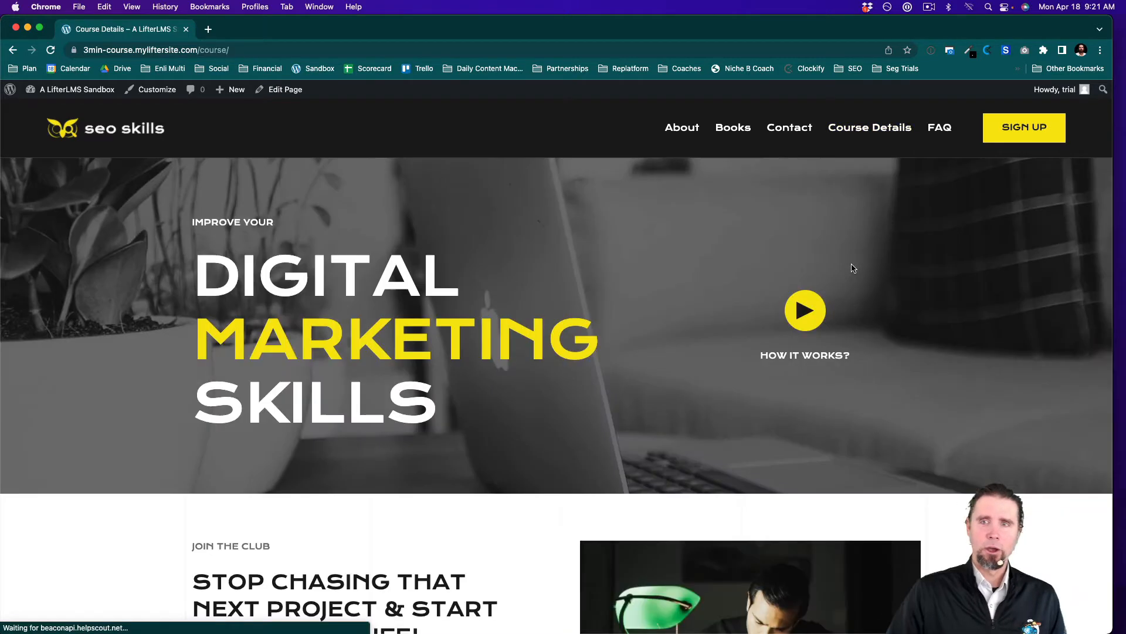
{"action": "scroll", "coordinate": [852, 261], "scroll_direction": "down", "scroll_amount": 15}
{"action": "scroll", "coordinate": [853, 259], "scroll_direction": "down", "scroll_amount": 20}
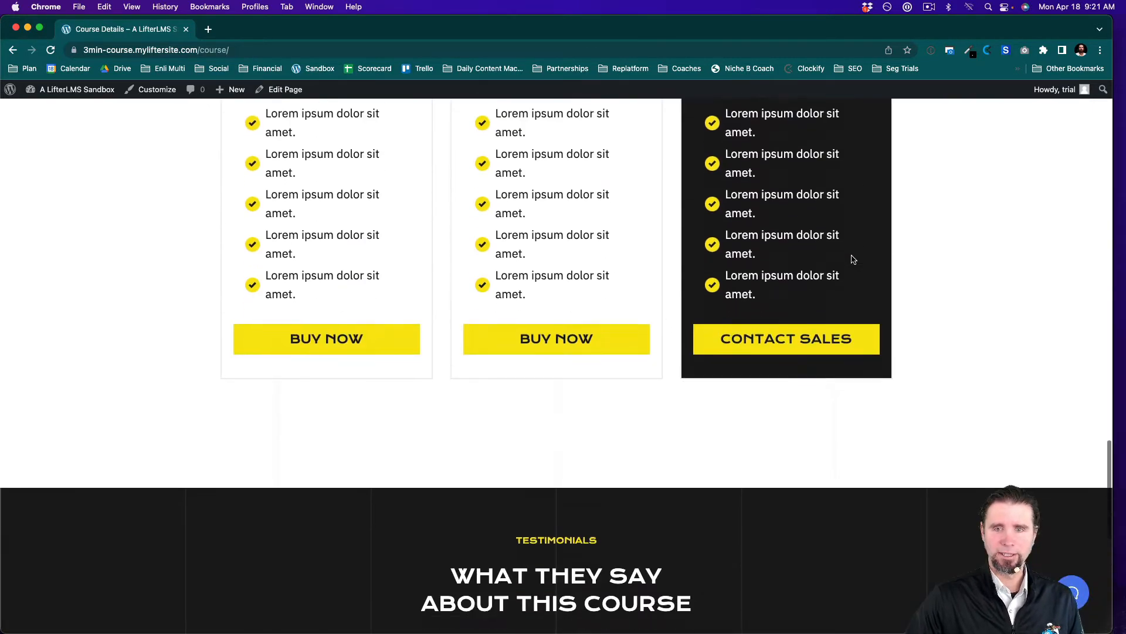
{"action": "scroll", "coordinate": [852, 258], "scroll_direction": "up", "scroll_amount": 20}
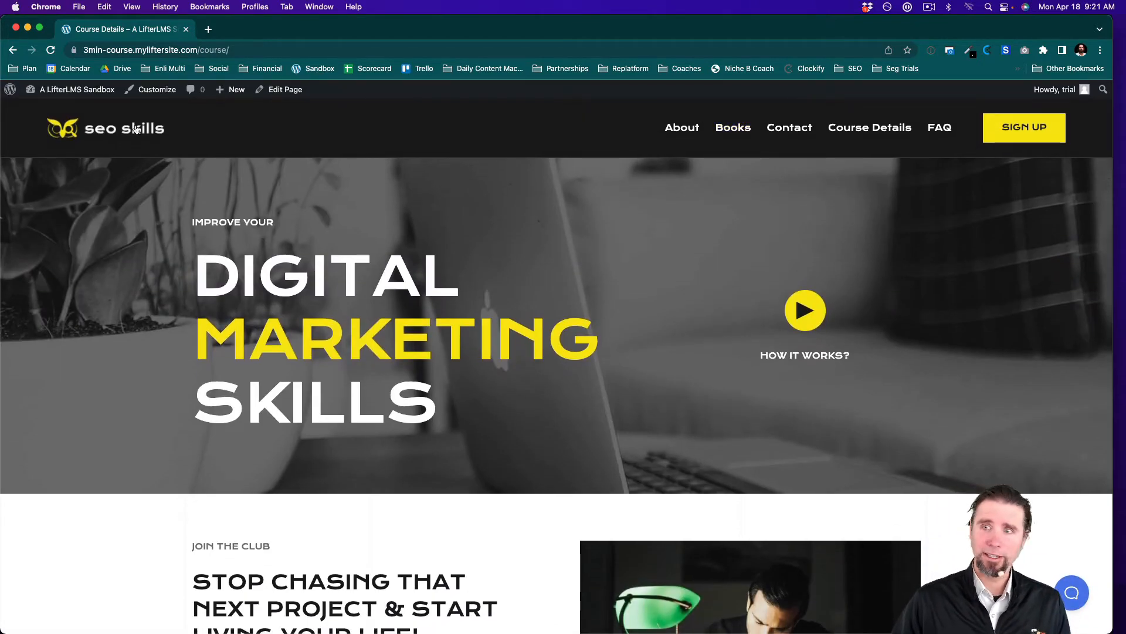
Return to the site's home page, look it over, and open it for editing.
{"action": "left_click", "coordinate": [134, 133]}
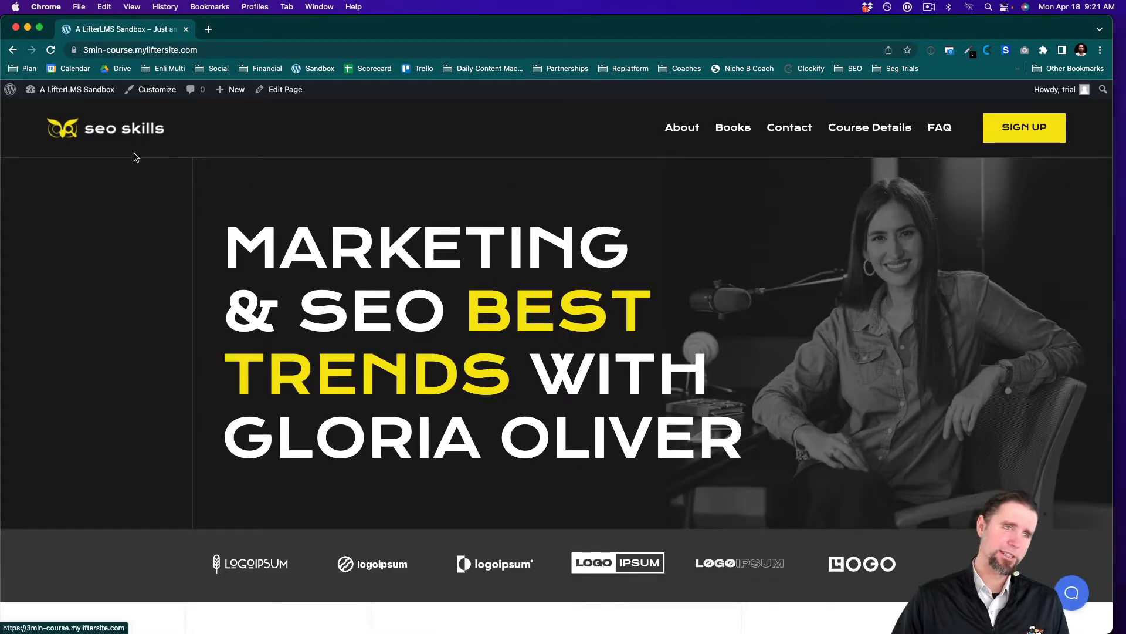
{"action": "scroll", "coordinate": [434, 436], "scroll_direction": "down", "scroll_amount": 2}
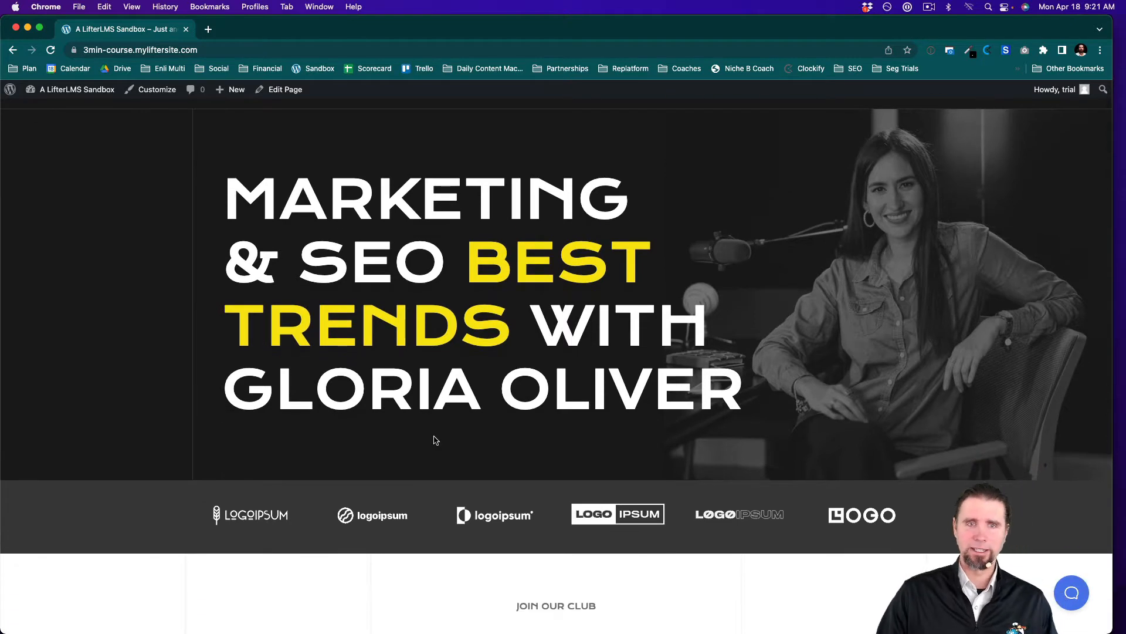
{"action": "scroll", "coordinate": [398, 346], "scroll_direction": "down", "scroll_amount": 1}
{"action": "scroll", "coordinate": [398, 345], "scroll_direction": "up", "scroll_amount": 3}
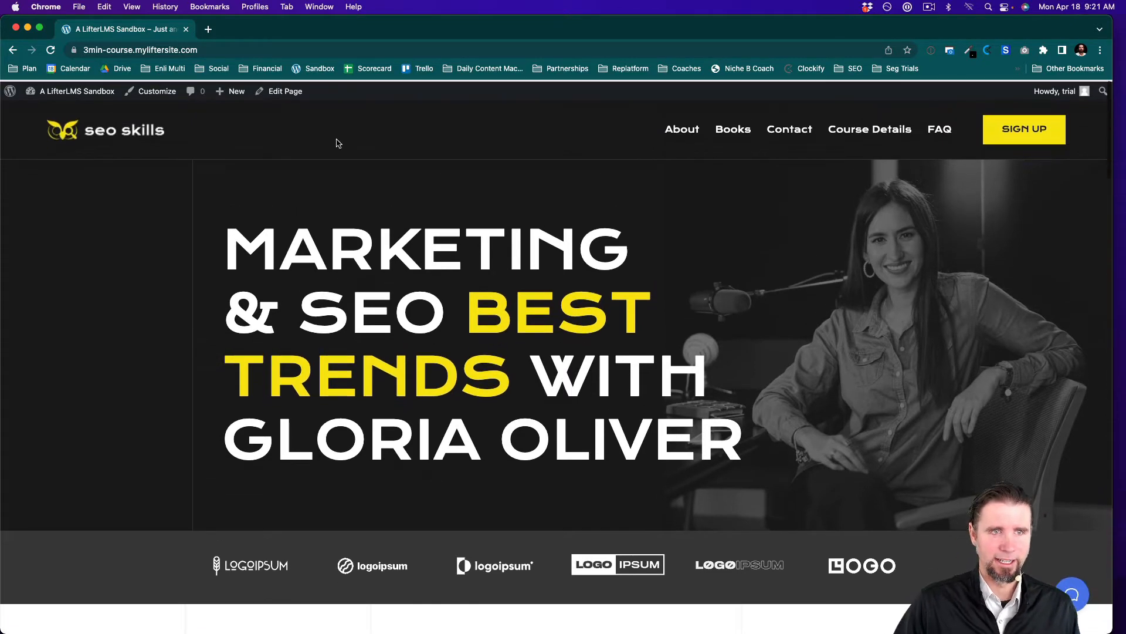
{"action": "left_click", "coordinate": [286, 90]}
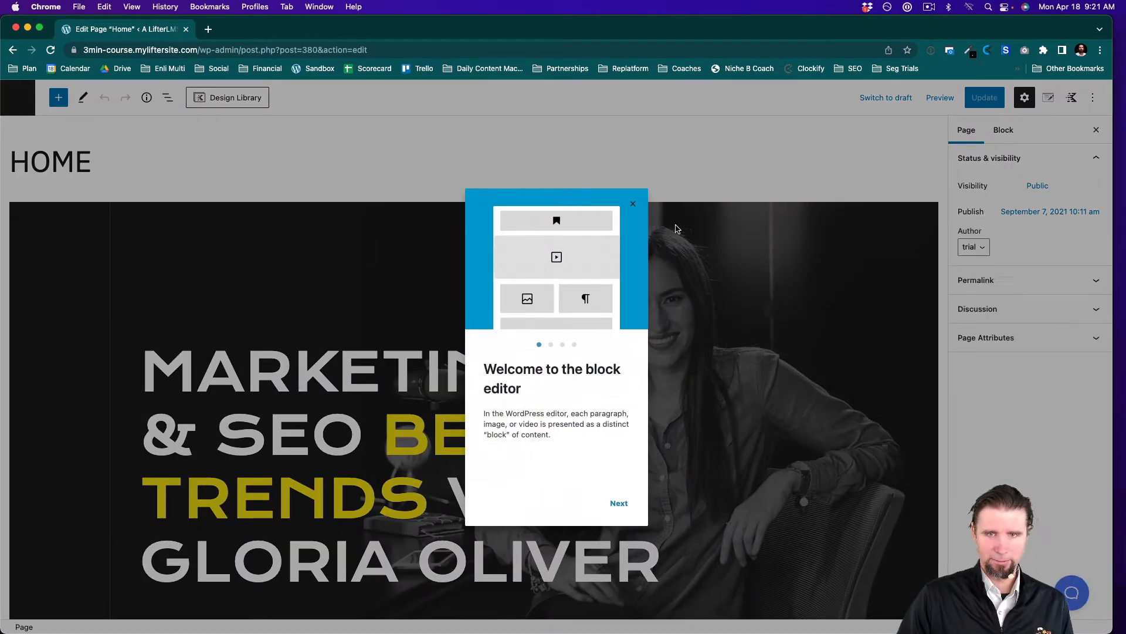
Dismiss the block editor's welcome guide, select the home page's main heading, and leave for the pages list.
{"action": "left_click", "coordinate": [361, 409]}
{"action": "left_click", "coordinate": [337, 418]}
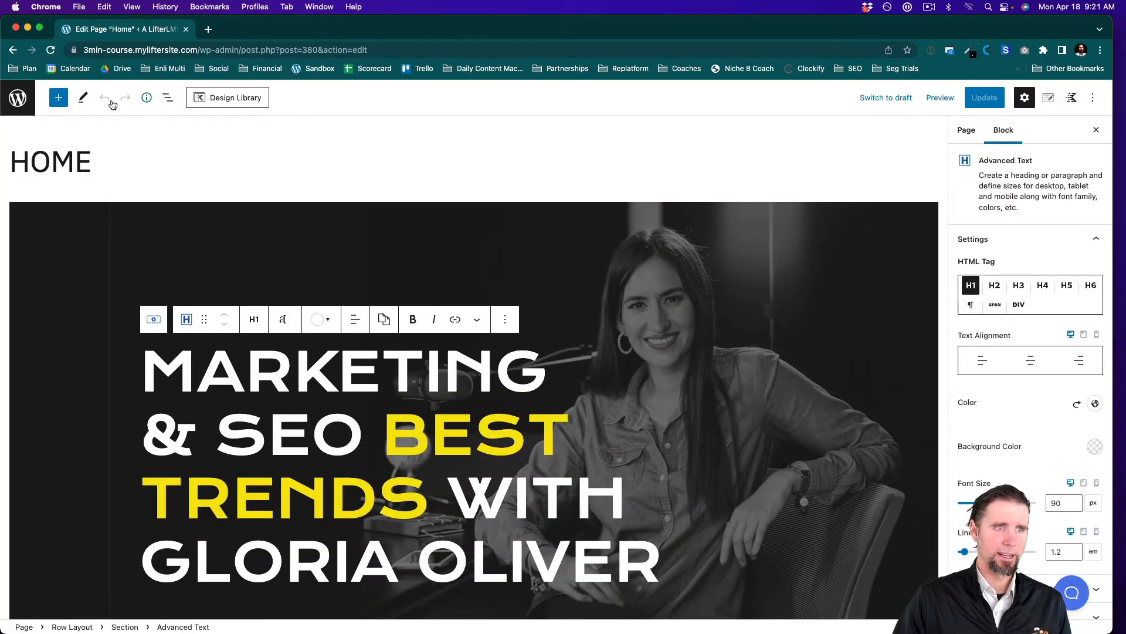
{"action": "left_click", "coordinate": [29, 103]}
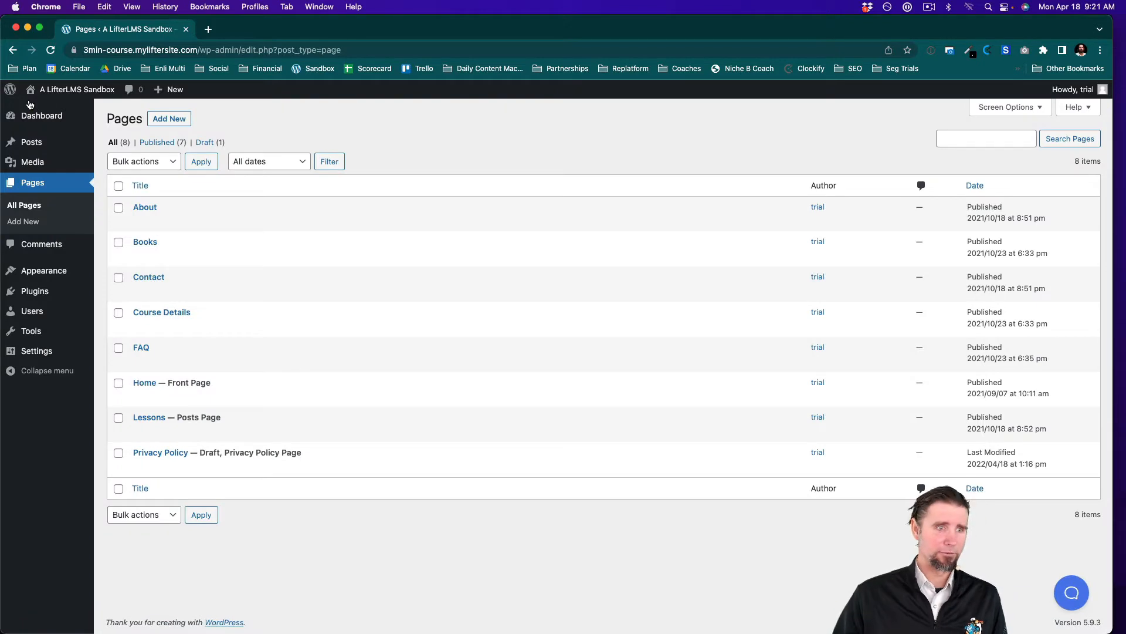
Search the plugin directory for lifterlms, then install and activate the LifterLMS – WordPress LMS Plugin.
{"action": "mouse_move", "coordinate": [39, 292]}
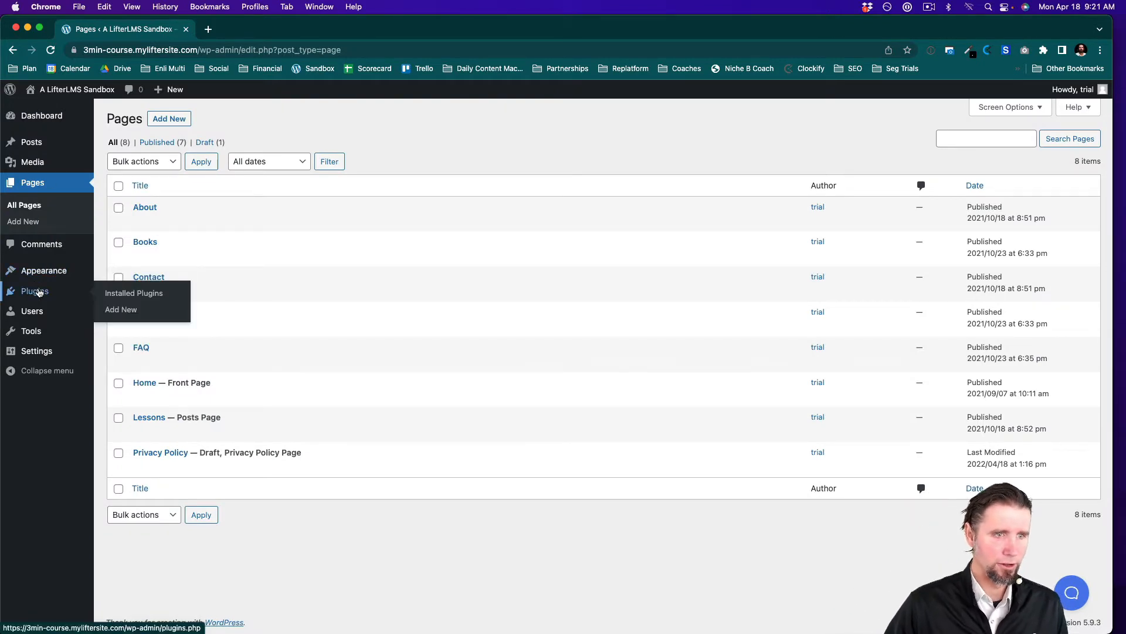
{"action": "left_click", "coordinate": [132, 316]}
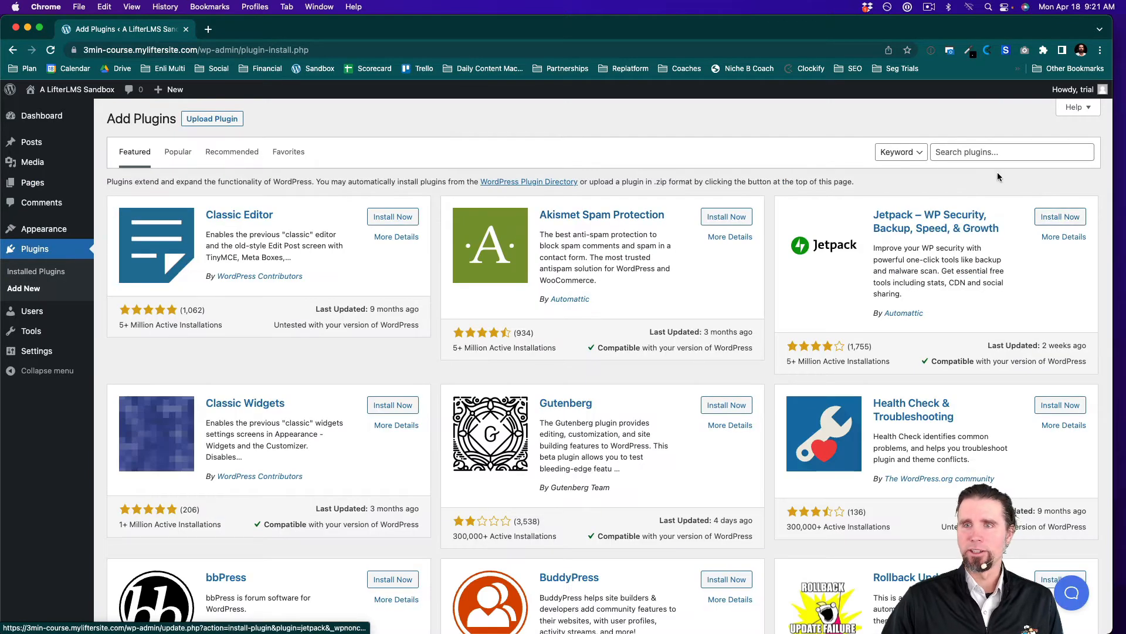
{"action": "left_click", "coordinate": [981, 154]}
{"action": "type", "text": "lif"}
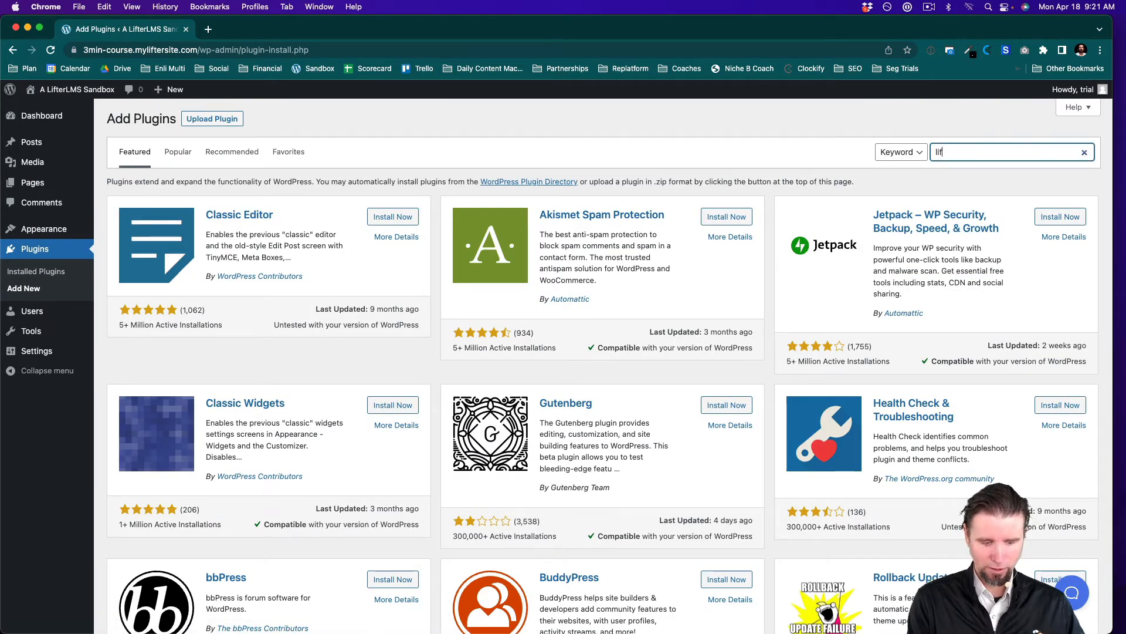
{"action": "type", "text": "terlms"}
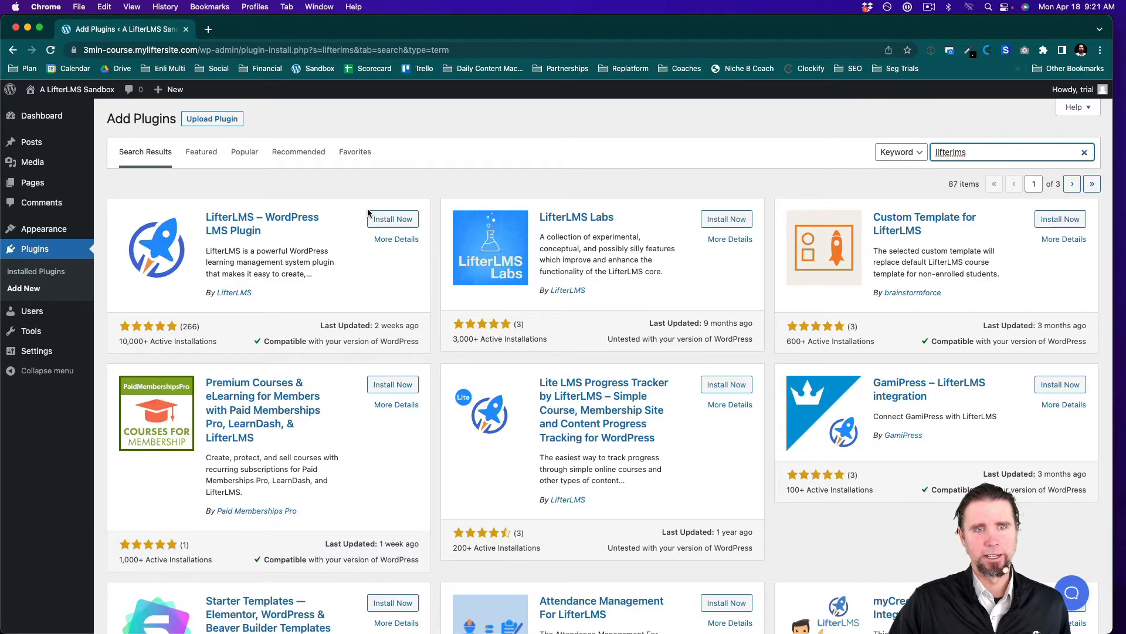
{"action": "left_click", "coordinate": [373, 219]}
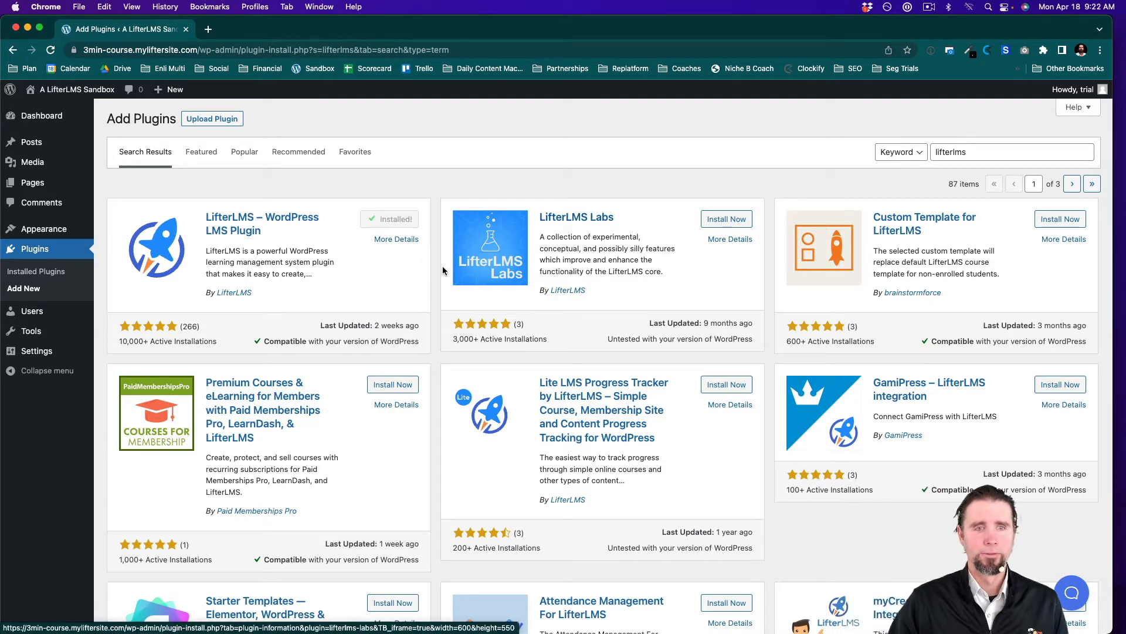
{"action": "left_click", "coordinate": [390, 223]}
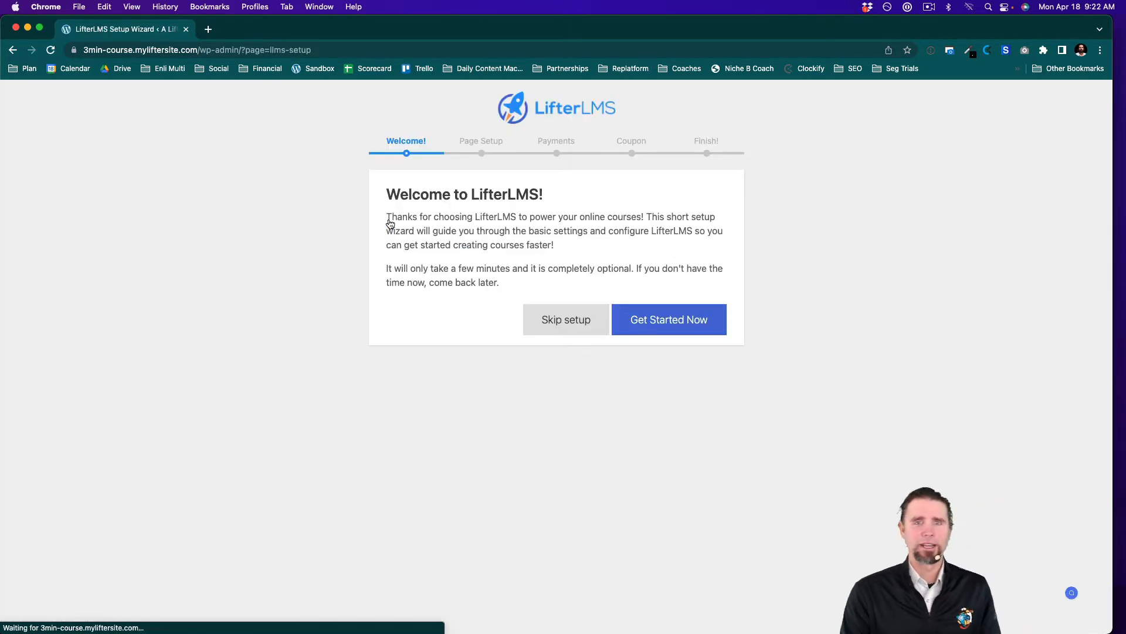
Complete LifterLMS setup with its essential pages, United States (US), United States Dollar ($) and offline payments enabled, declining usage data sharing.
{"action": "left_click", "coordinate": [639, 318]}
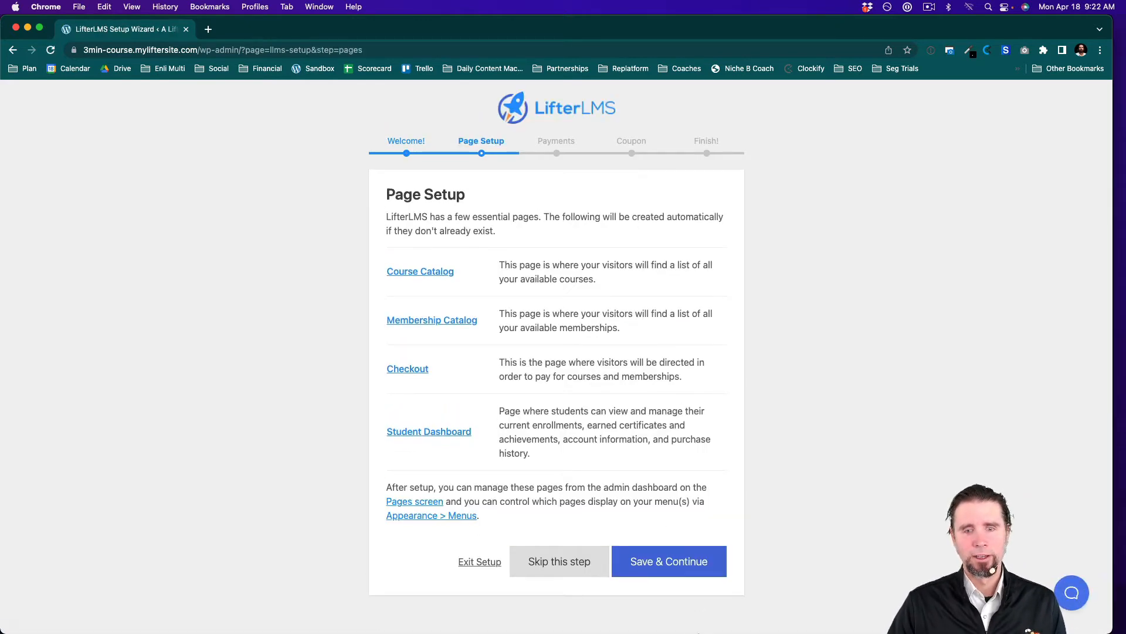
{"action": "left_click", "coordinate": [667, 567]}
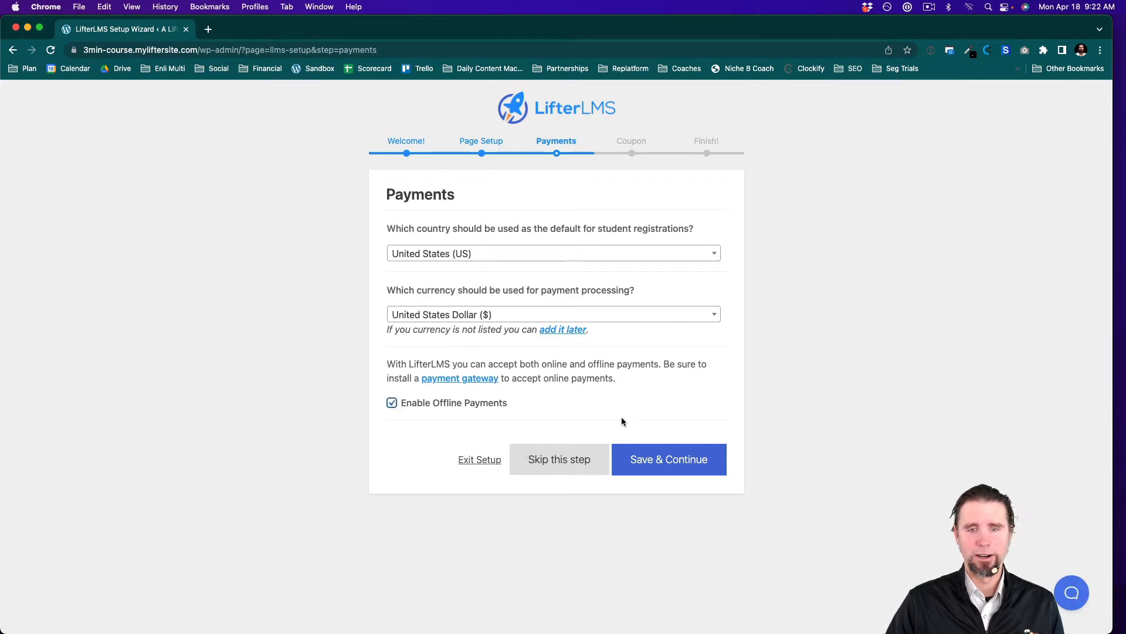
{"action": "left_click", "coordinate": [682, 461]}
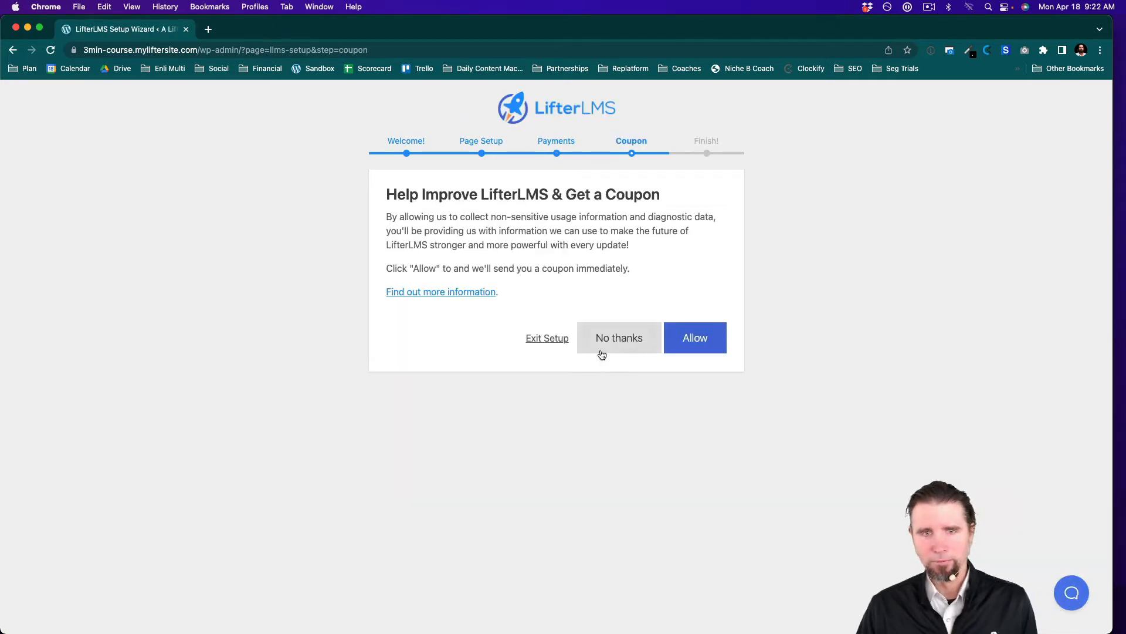
{"action": "left_click", "coordinate": [608, 346]}
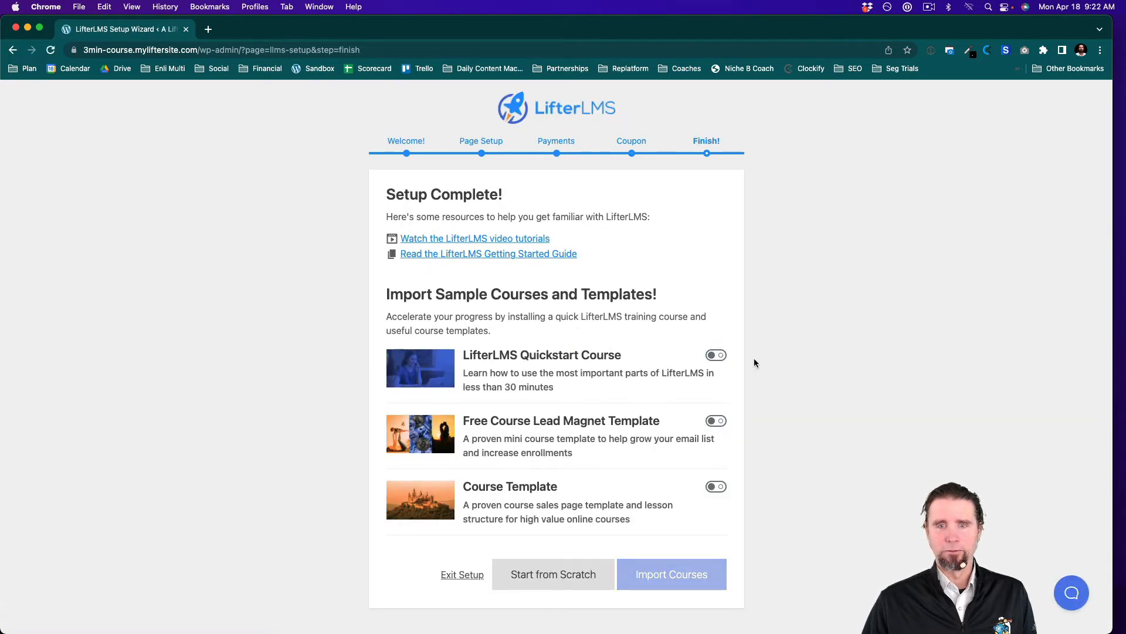
Import the LifterLMS Quickstart Course, Free Course Lead Magnet Template and Course Template as sample courses.
{"action": "left_click", "coordinate": [723, 356]}
{"action": "left_click", "coordinate": [718, 421]}
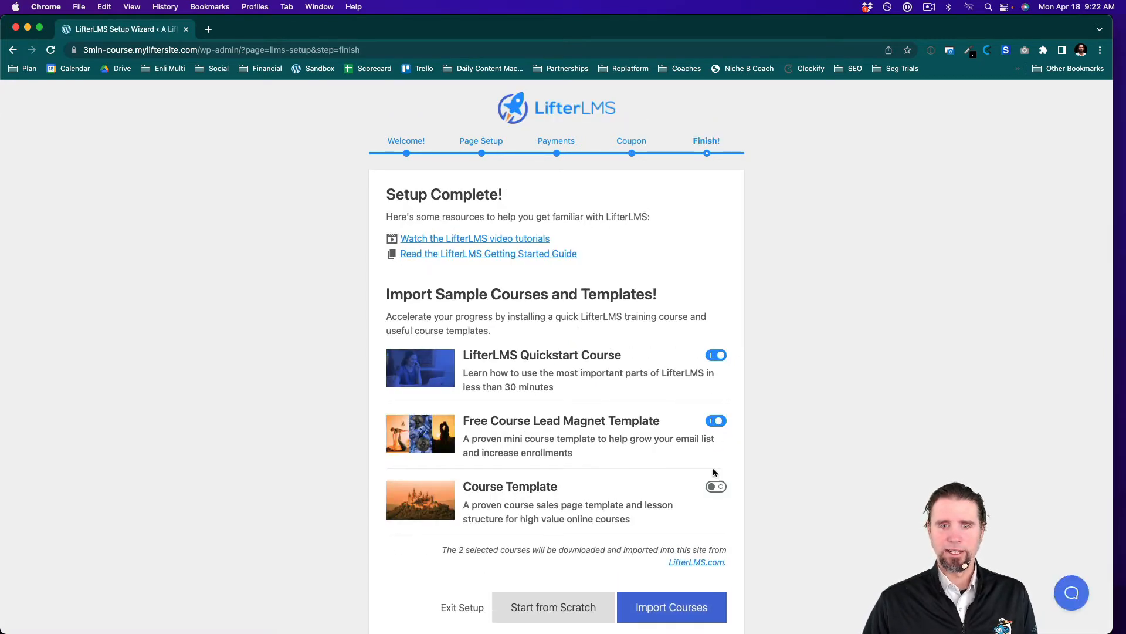
{"action": "left_click", "coordinate": [670, 611]}
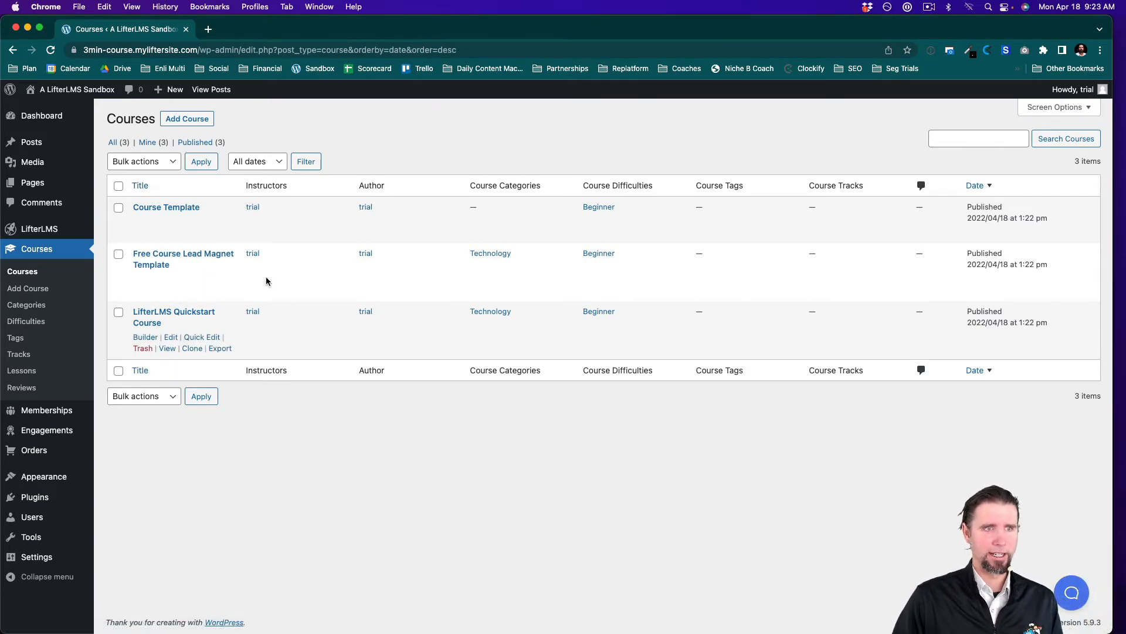
Visit the live site and look over its Course Catalog page.
{"action": "left_click", "coordinate": [58, 109]}
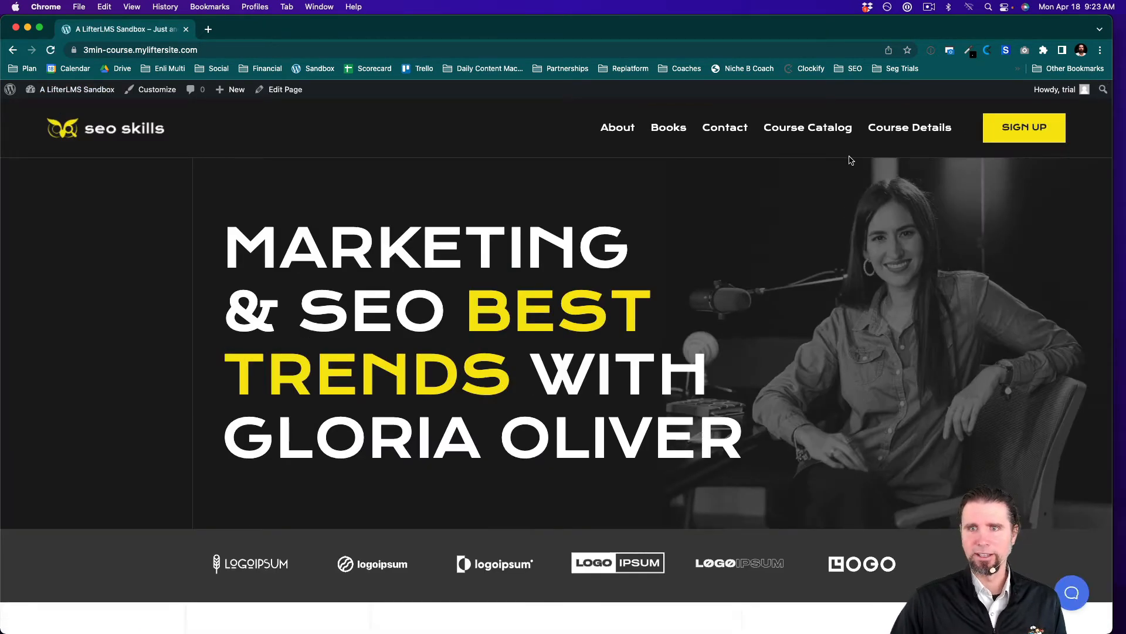
{"action": "left_click", "coordinate": [808, 122]}
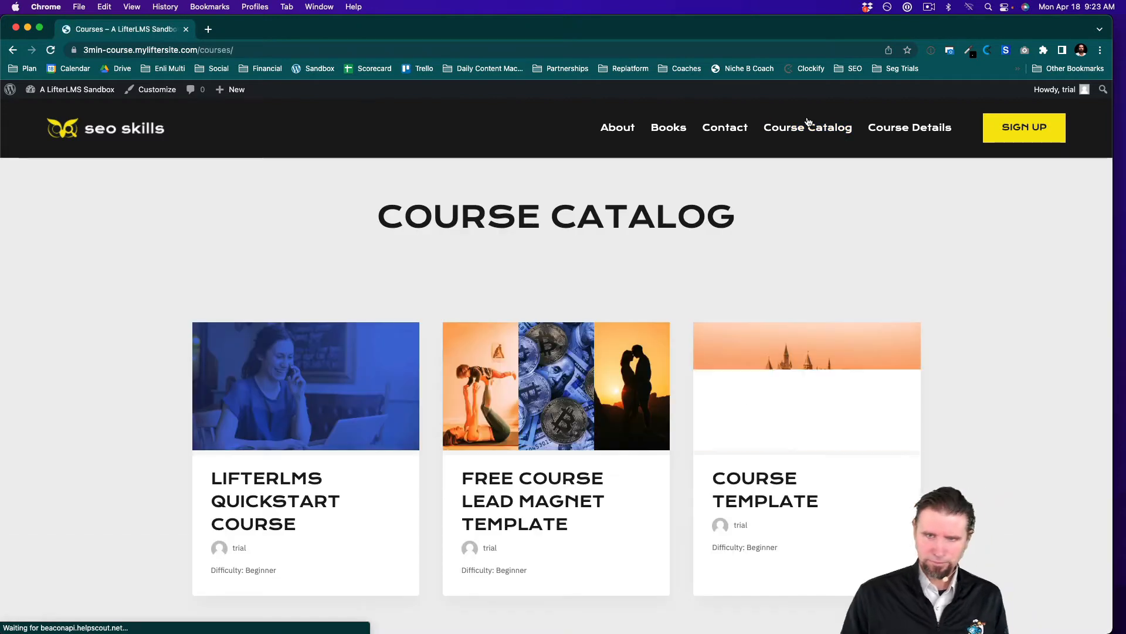
{"action": "scroll", "coordinate": [786, 478], "scroll_direction": "down", "scroll_amount": 5}
{"action": "scroll", "coordinate": [782, 482], "scroll_direction": "up", "scroll_amount": 5}
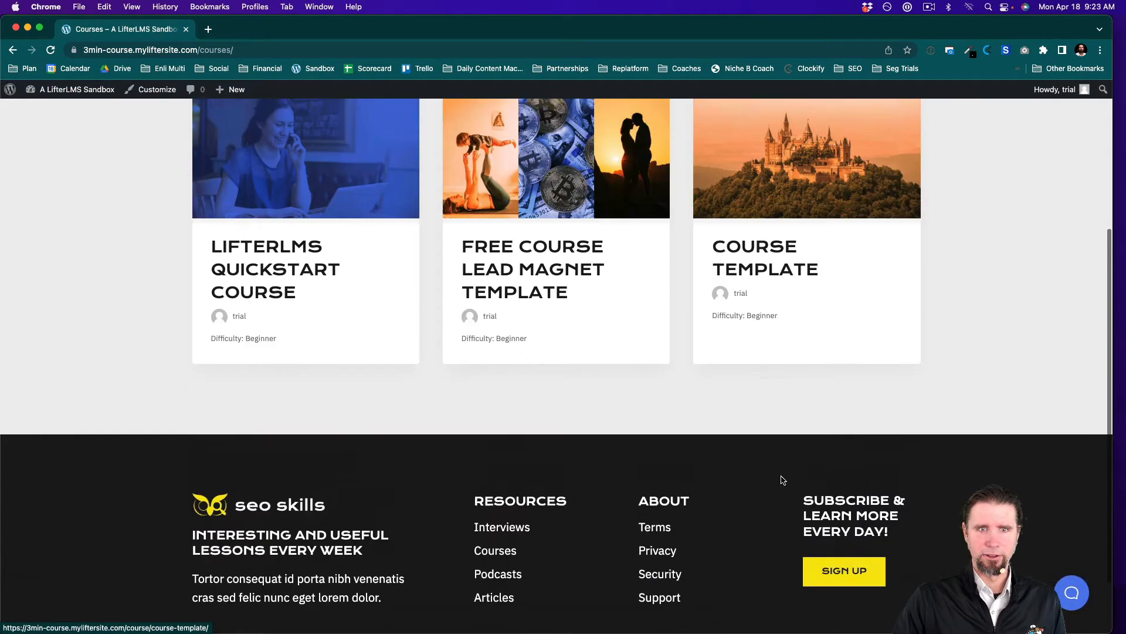
Open the Course Template course and review its sales sections, module and lesson outline, and pricing plans.
{"action": "left_click", "coordinate": [755, 482]}
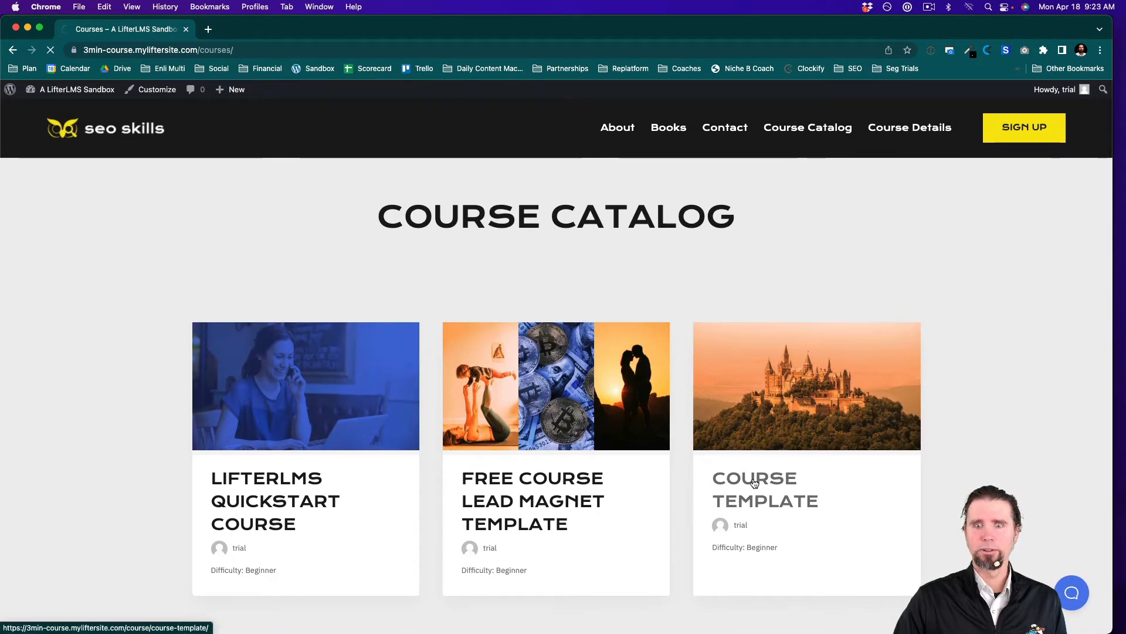
{"action": "scroll", "coordinate": [755, 482], "scroll_direction": "down", "scroll_amount": 10}
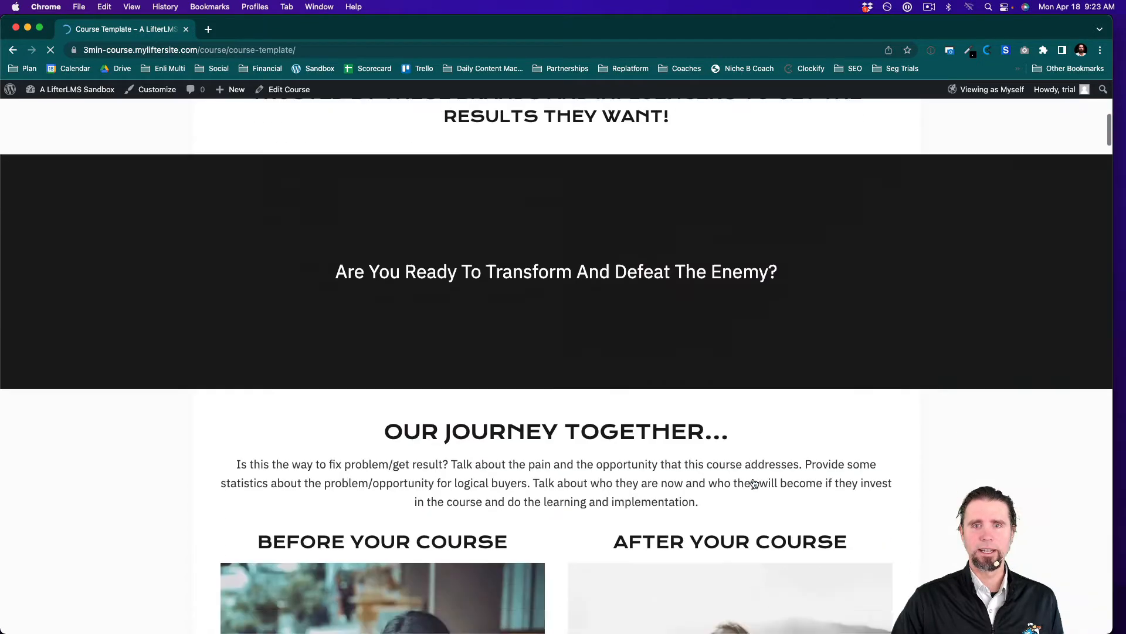
{"action": "scroll", "coordinate": [754, 483], "scroll_direction": "down", "scroll_amount": 15}
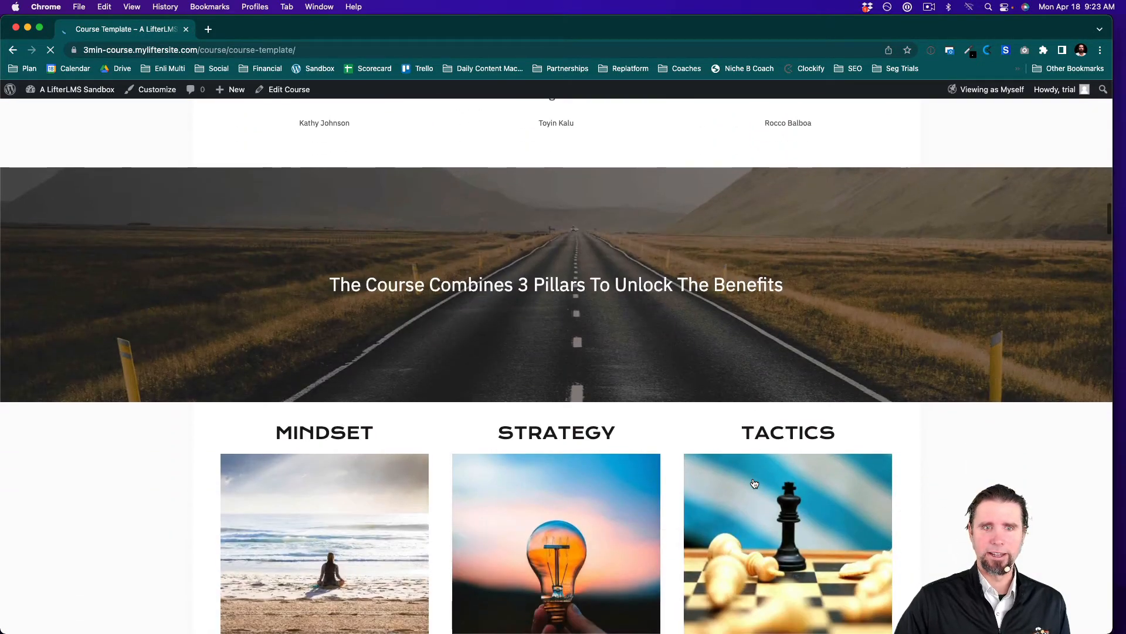
{"action": "scroll", "coordinate": [755, 482], "scroll_direction": "down", "scroll_amount": 15}
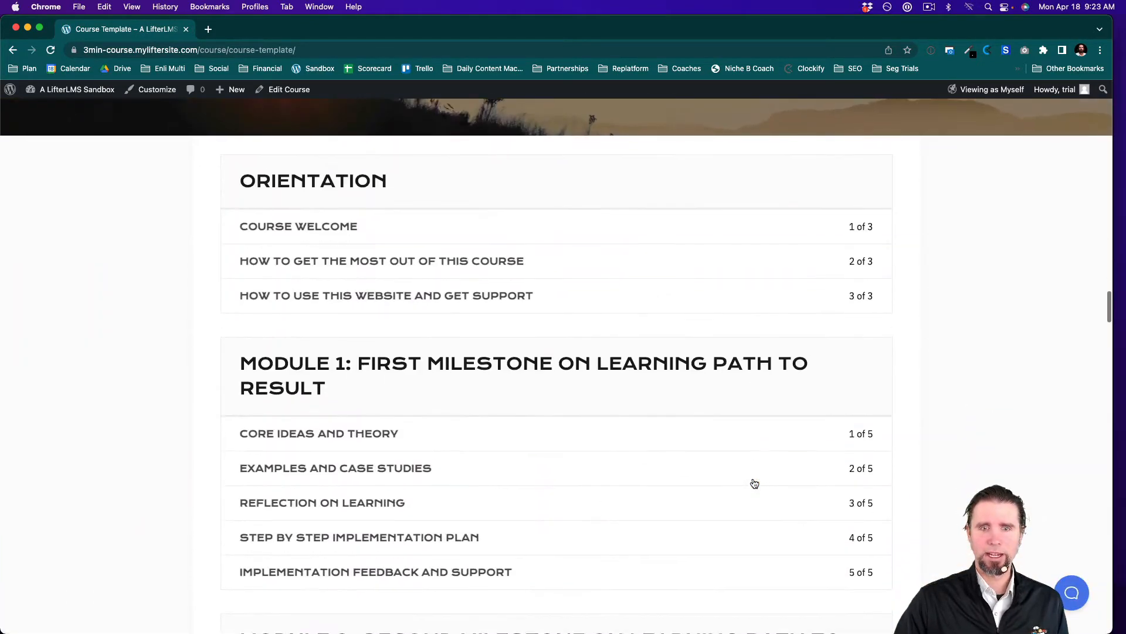
{"action": "scroll", "coordinate": [533, 384], "scroll_direction": "down", "scroll_amount": 5}
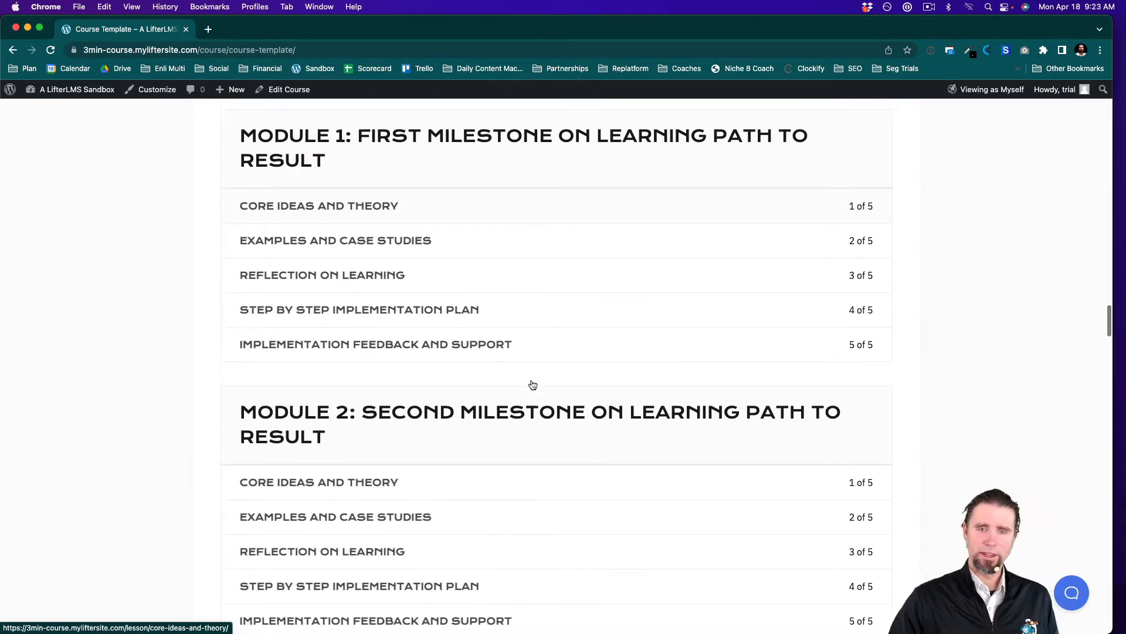
{"action": "scroll", "coordinate": [533, 385], "scroll_direction": "down", "scroll_amount": 12}
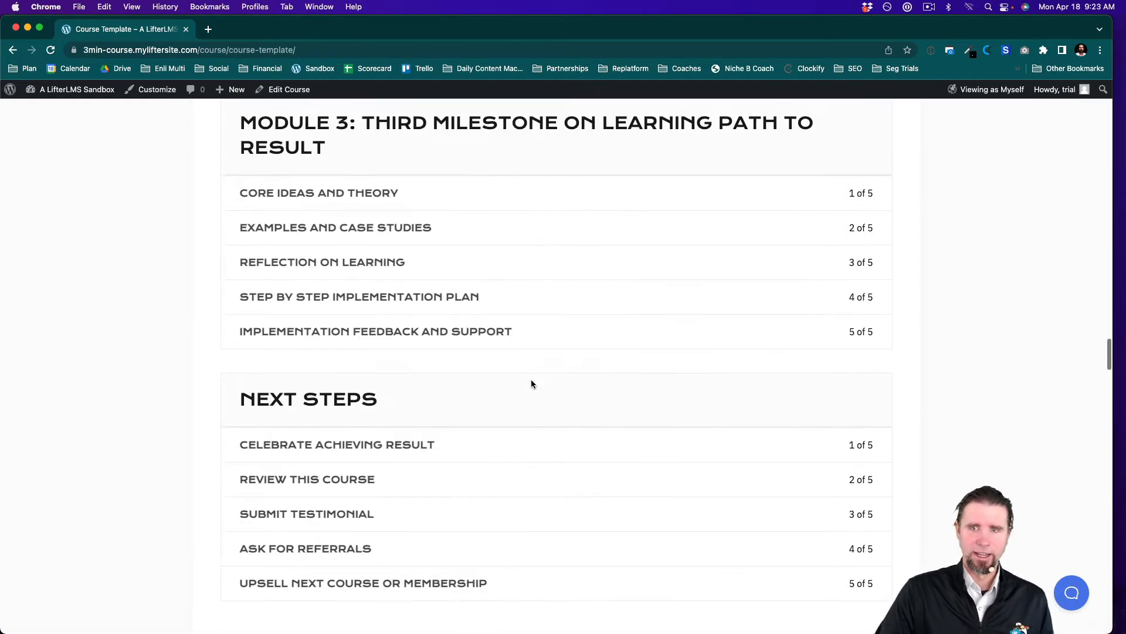
{"action": "scroll", "coordinate": [544, 215], "scroll_direction": "up", "scroll_amount": 12}
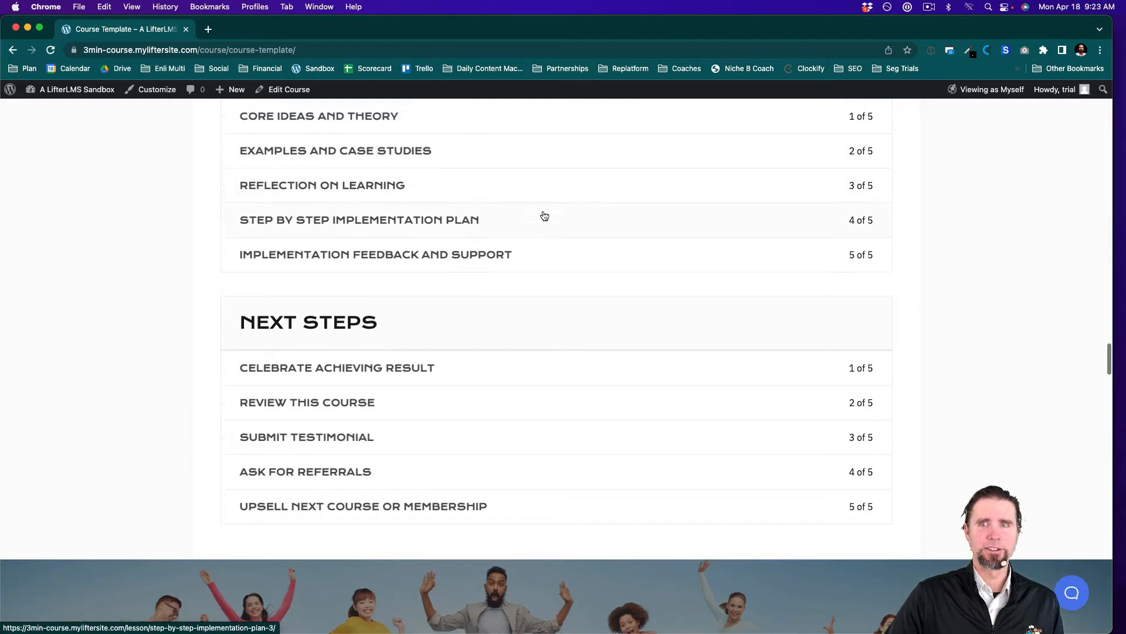
{"action": "scroll", "coordinate": [543, 215], "scroll_direction": "down", "scroll_amount": 20}
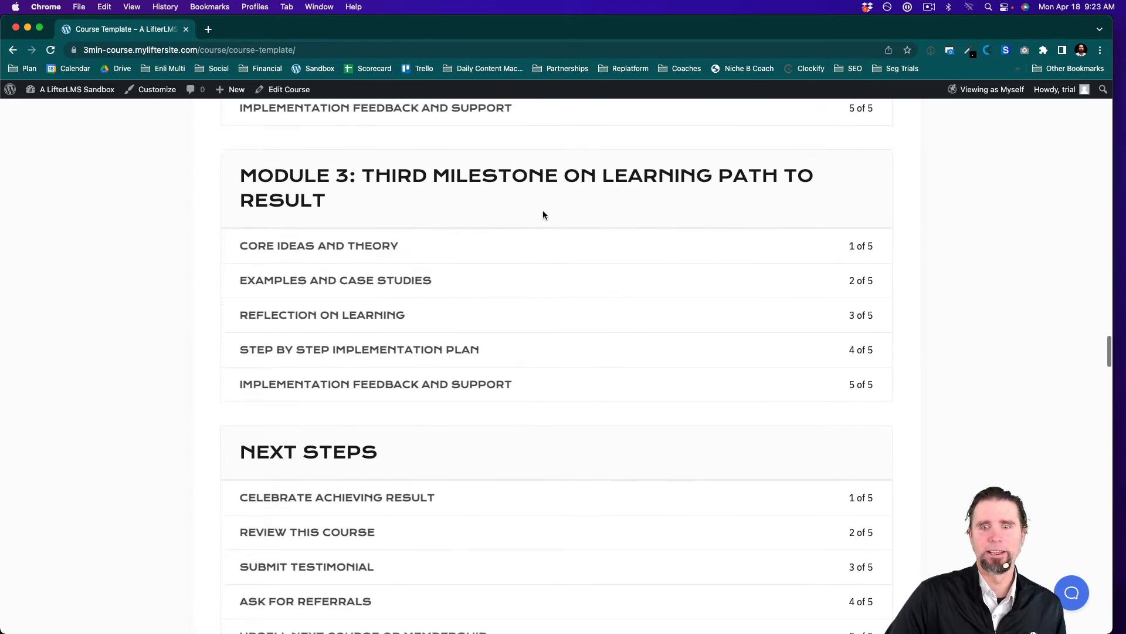
{"action": "scroll", "coordinate": [544, 216], "scroll_direction": "down", "scroll_amount": 18}
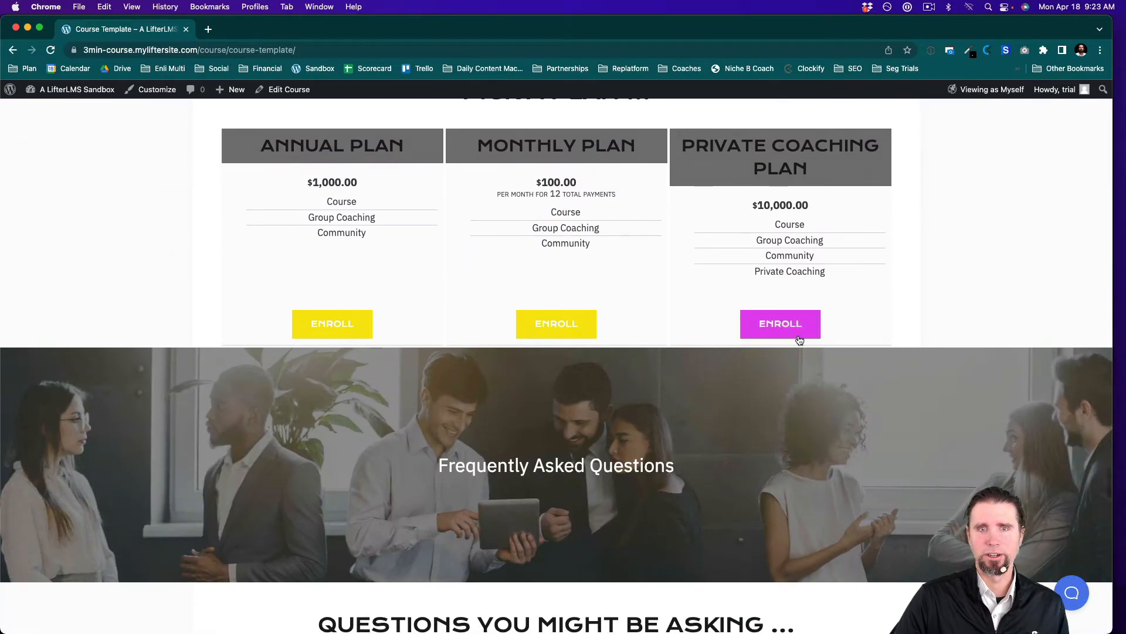
{"action": "scroll", "coordinate": [540, 410], "scroll_direction": "down", "scroll_amount": 10}
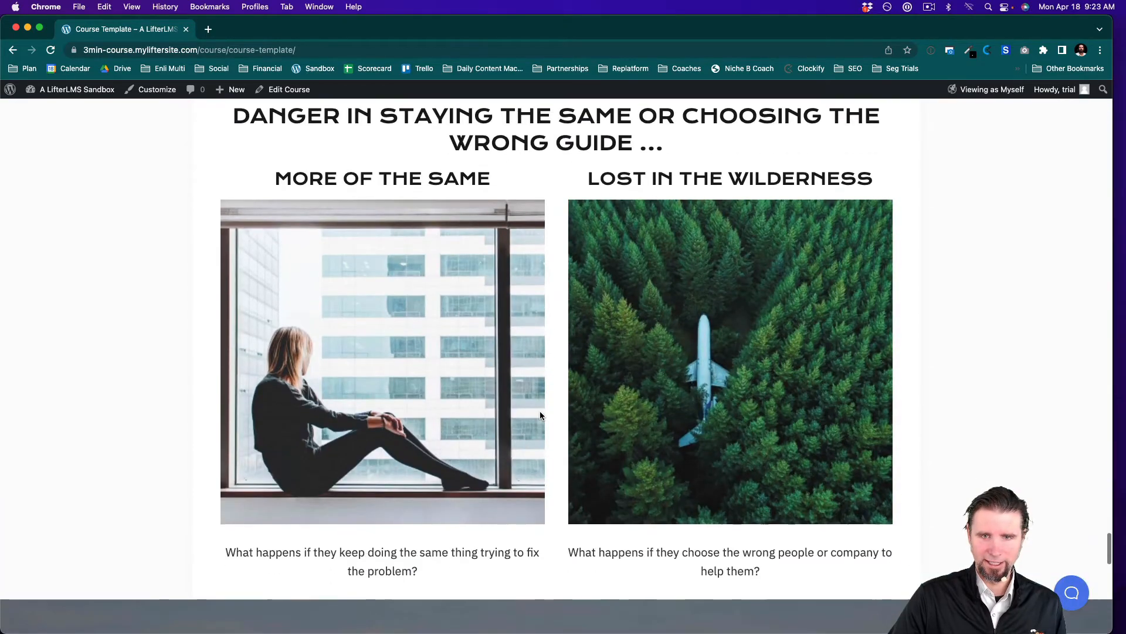
Look over the Course Template's opening and feedback sections again, then view the Course Details page.
{"action": "scroll", "coordinate": [539, 411], "scroll_direction": "up", "scroll_amount": 20}
{"action": "scroll", "coordinate": [540, 415], "scroll_direction": "up", "scroll_amount": 20}
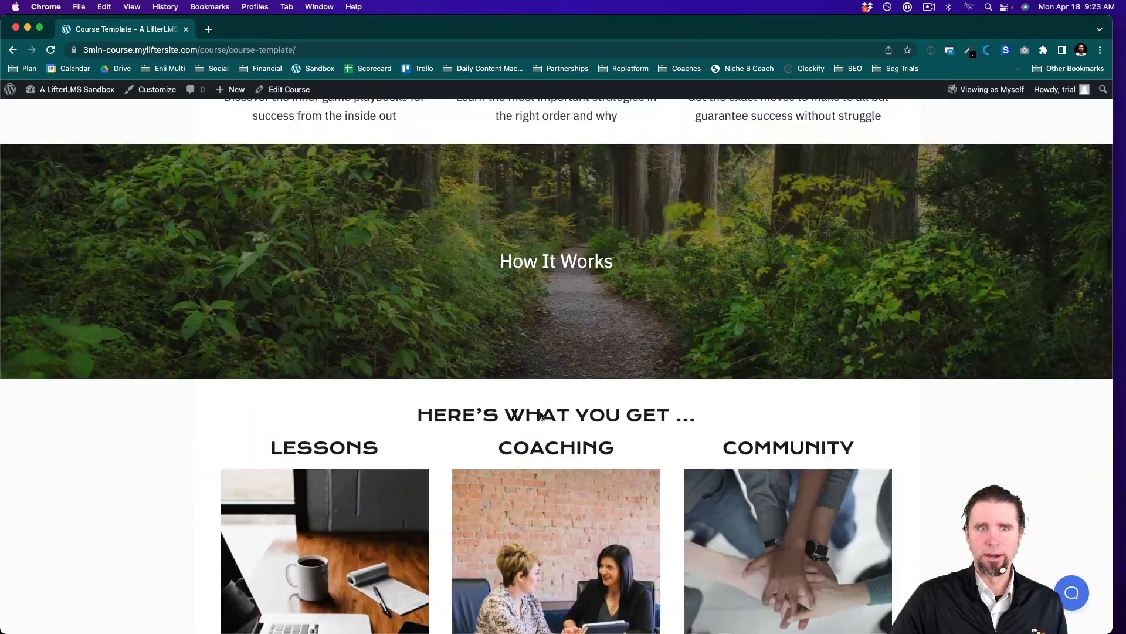
{"action": "scroll", "coordinate": [541, 414], "scroll_direction": "up", "scroll_amount": 15}
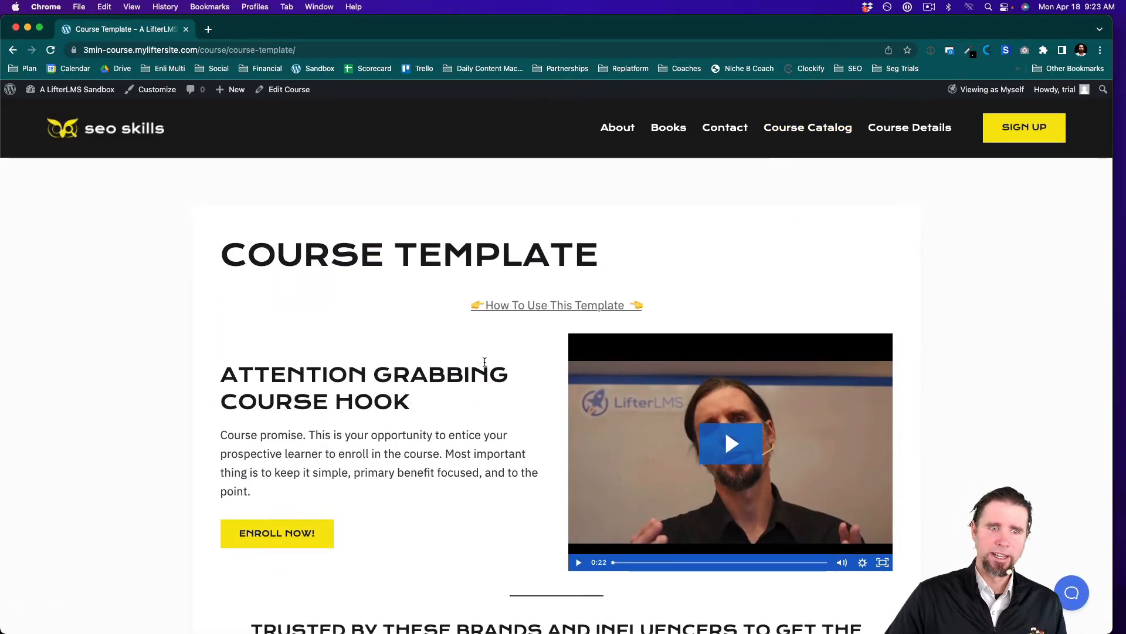
{"action": "scroll", "coordinate": [484, 365], "scroll_direction": "down", "scroll_amount": 7}
{"action": "scroll", "coordinate": [485, 364], "scroll_direction": "down", "scroll_amount": 15}
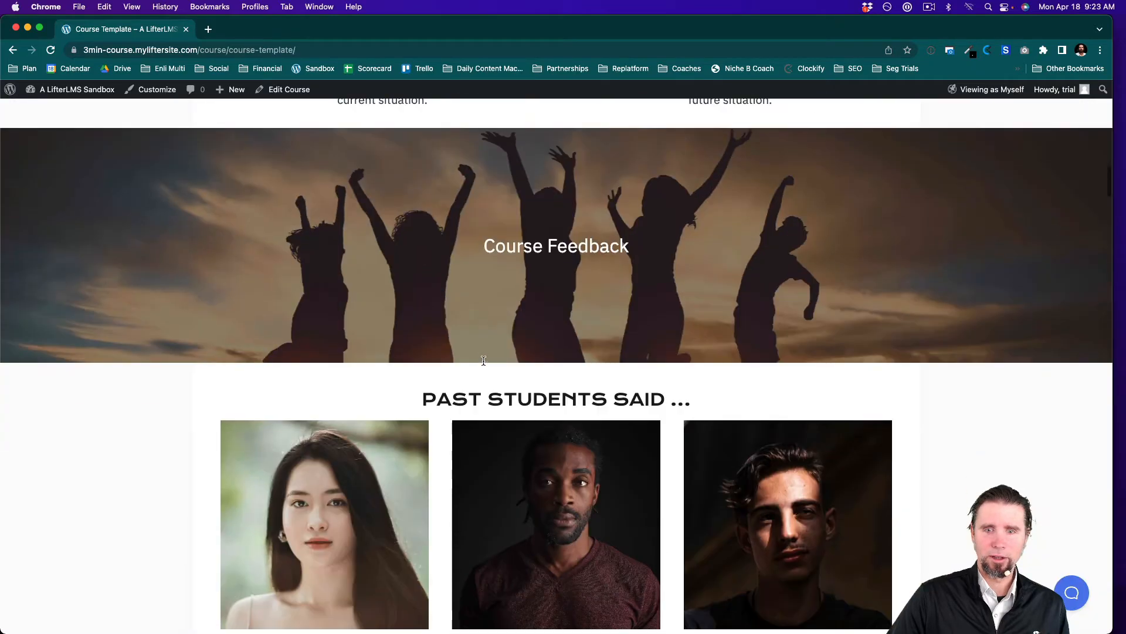
{"action": "scroll", "coordinate": [525, 271], "scroll_direction": "up", "scroll_amount": 20}
{"action": "scroll", "coordinate": [525, 271], "scroll_direction": "up", "scroll_amount": 2}
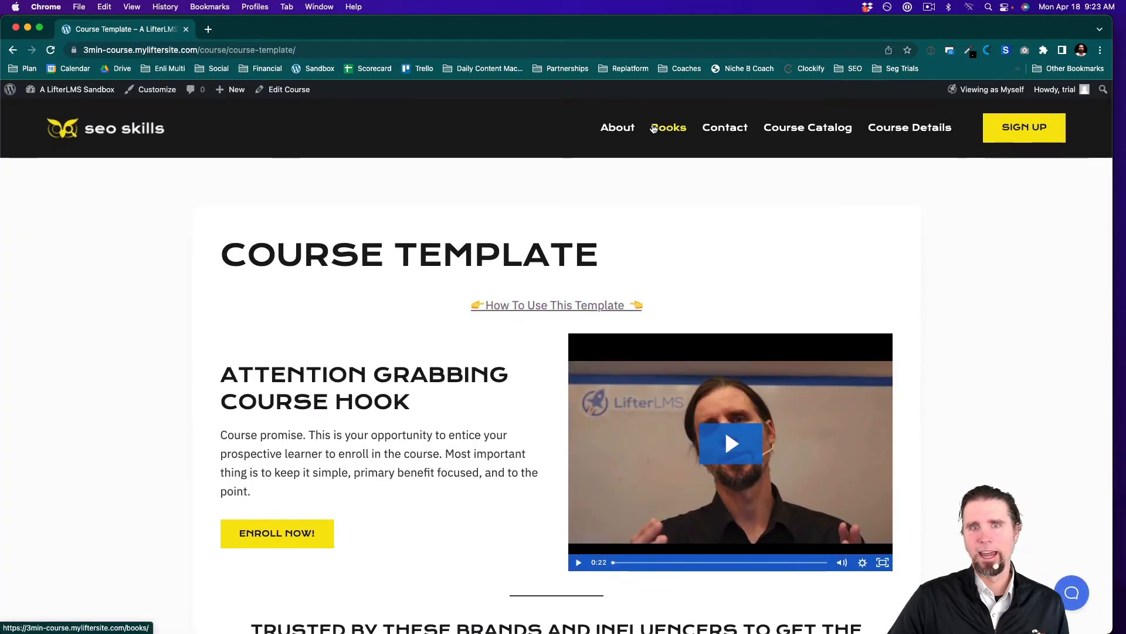
{"action": "left_click", "coordinate": [887, 130]}
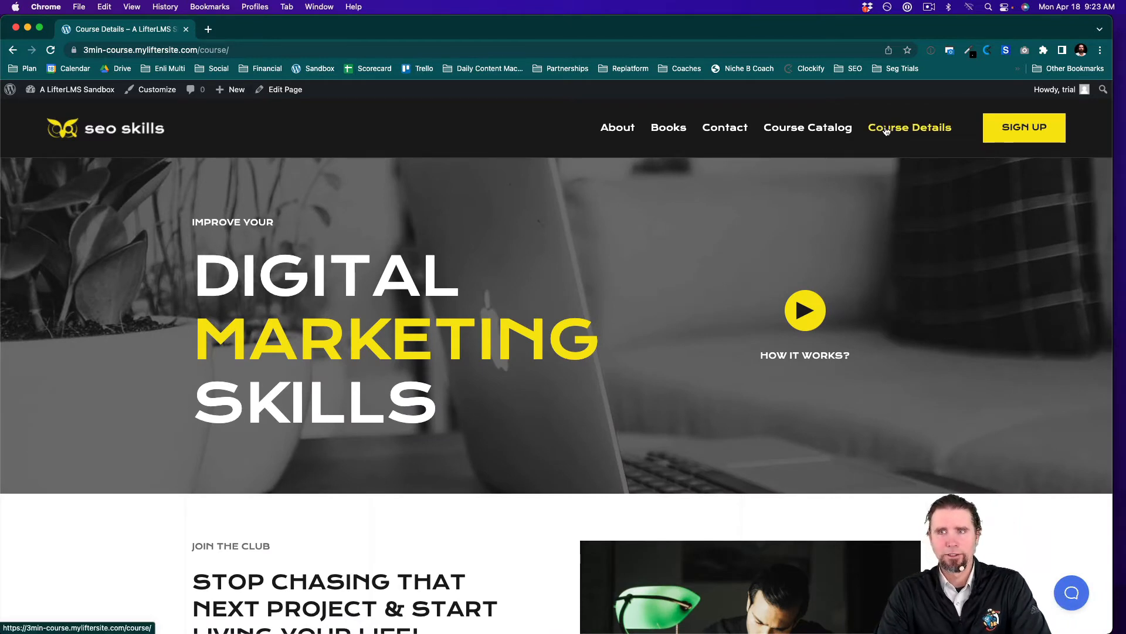
Return to the WordPress dashboard, open the menu editor and load the menu named Menu for editing.
{"action": "left_click", "coordinate": [59, 109]}
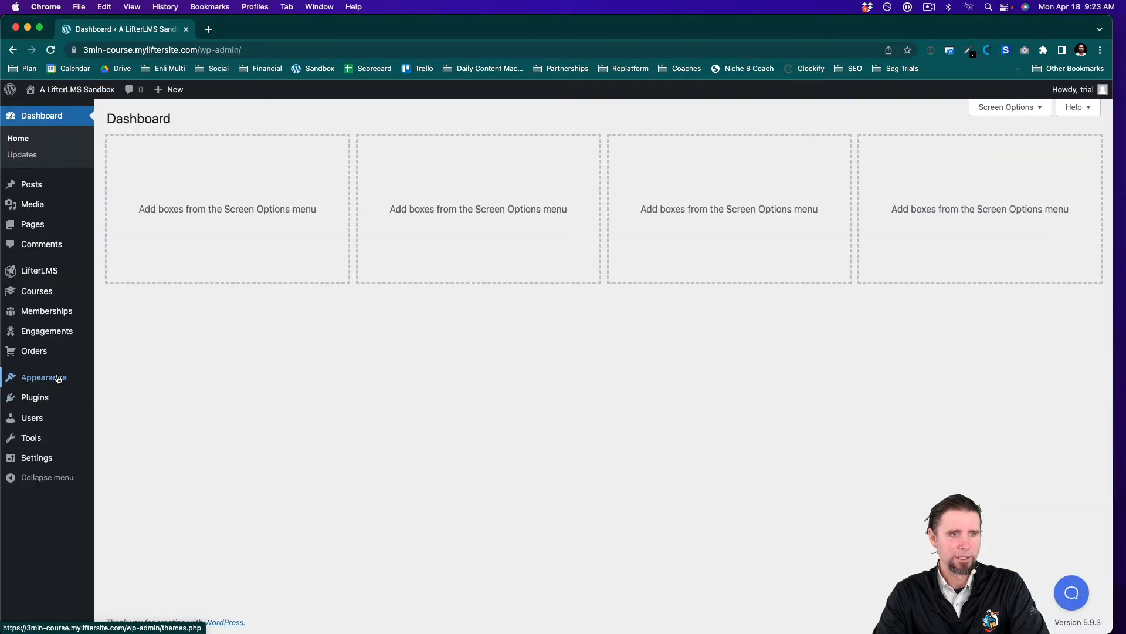
{"action": "mouse_move", "coordinate": [55, 377]}
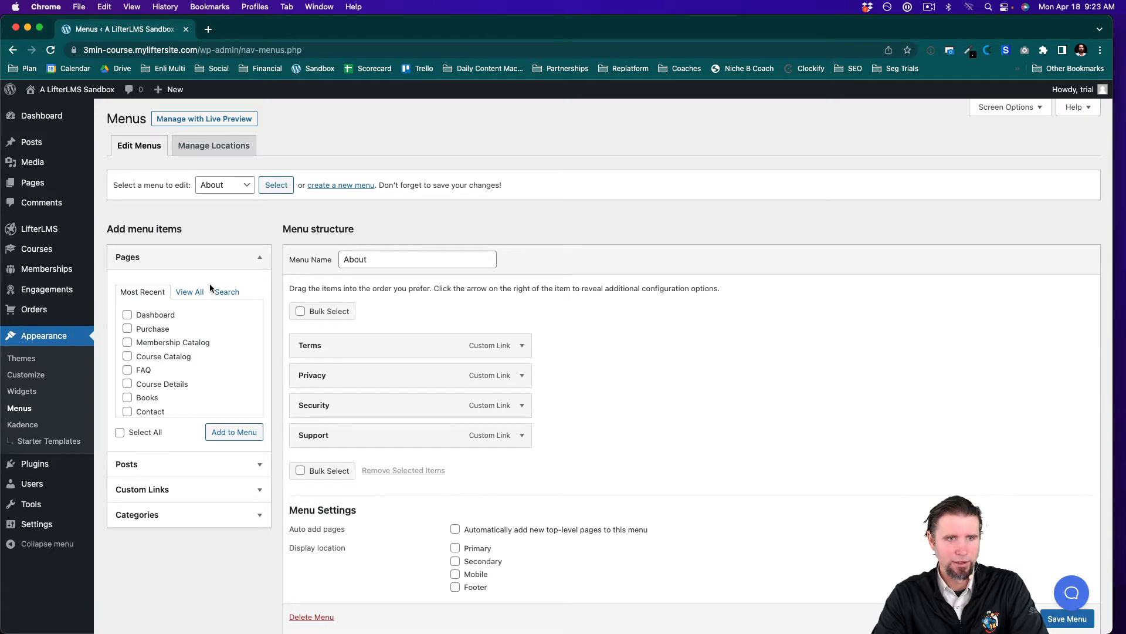
{"action": "left_click", "coordinate": [223, 193]}
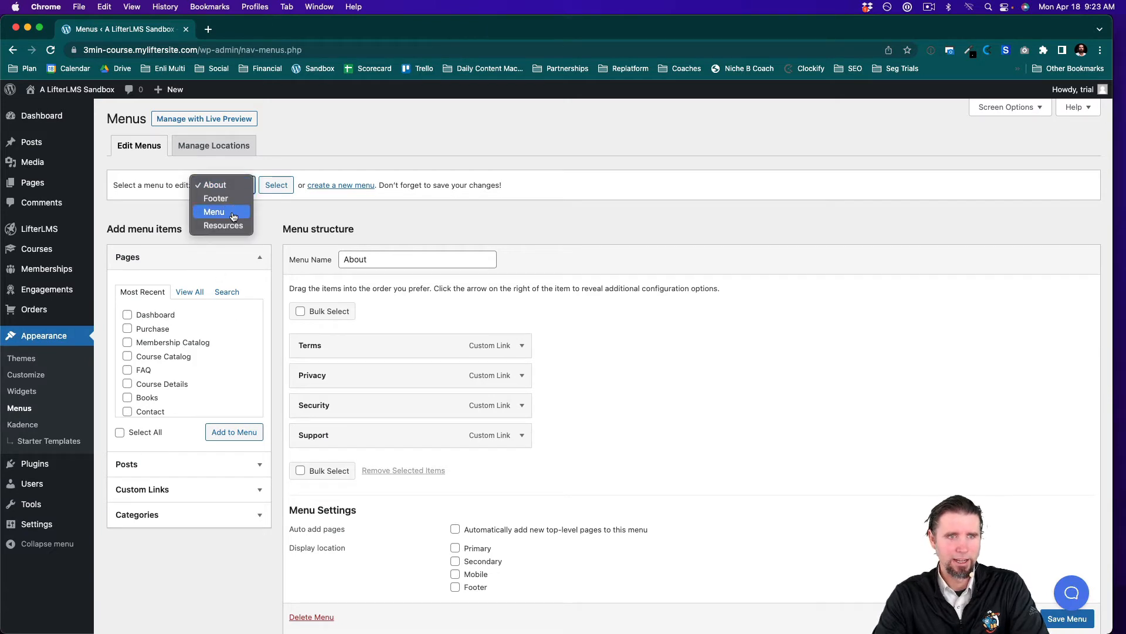
{"action": "left_click", "coordinate": [233, 212]}
{"action": "left_click", "coordinate": [284, 186]}
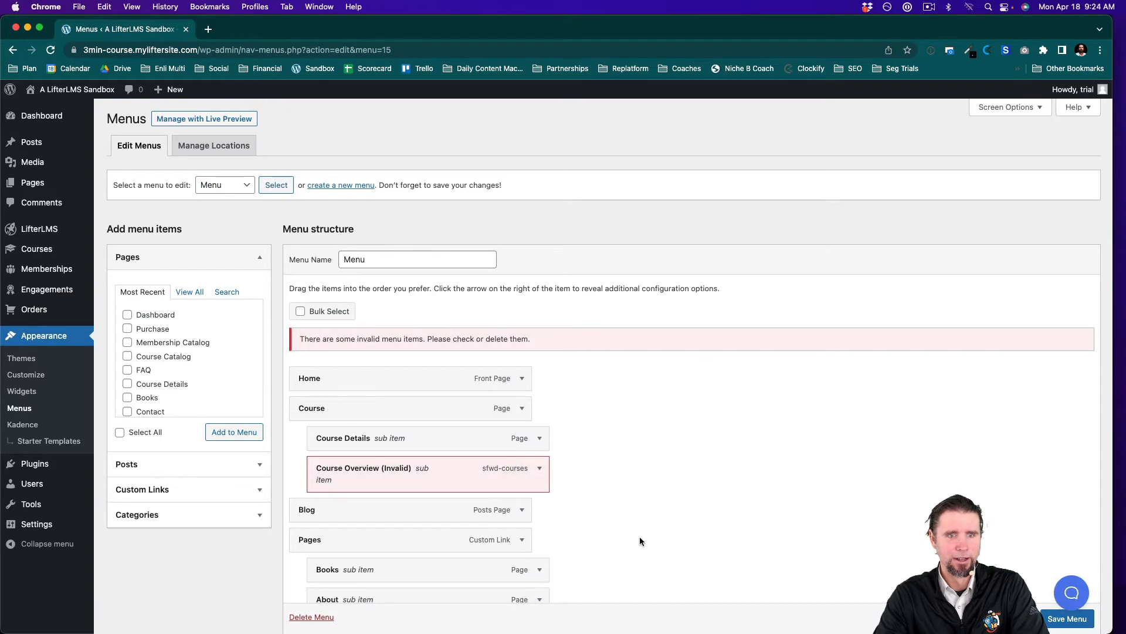
Remove the invalid Course Overview sub-item from the menu structure.
{"action": "scroll", "coordinate": [639, 537], "scroll_direction": "down", "scroll_amount": 1}
{"action": "left_click", "coordinate": [540, 432]}
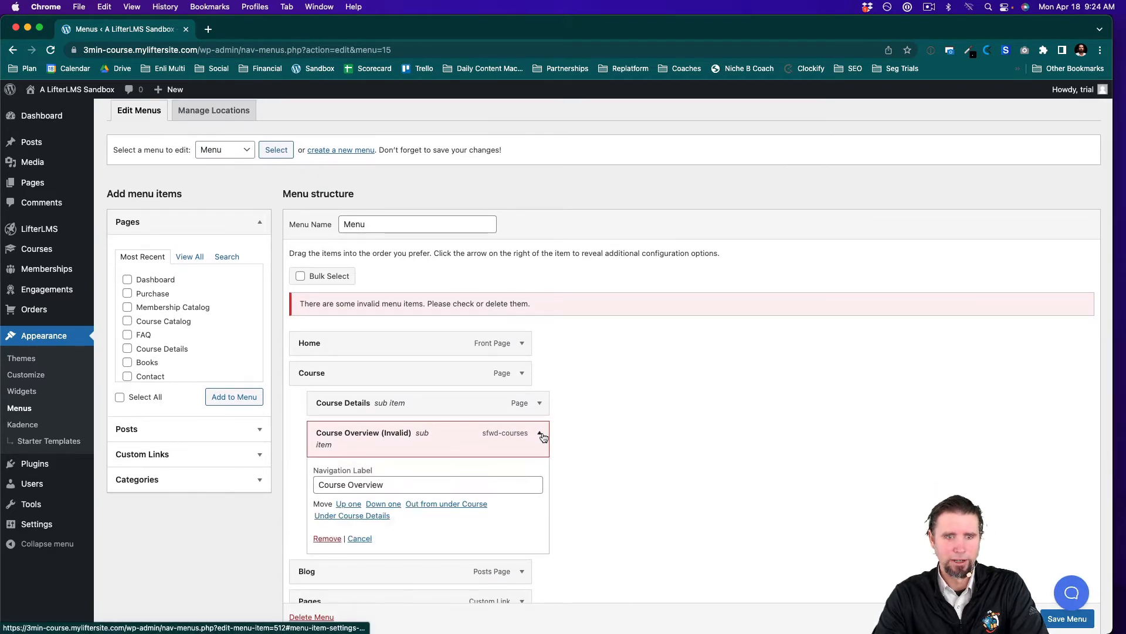
{"action": "left_click", "coordinate": [327, 538]}
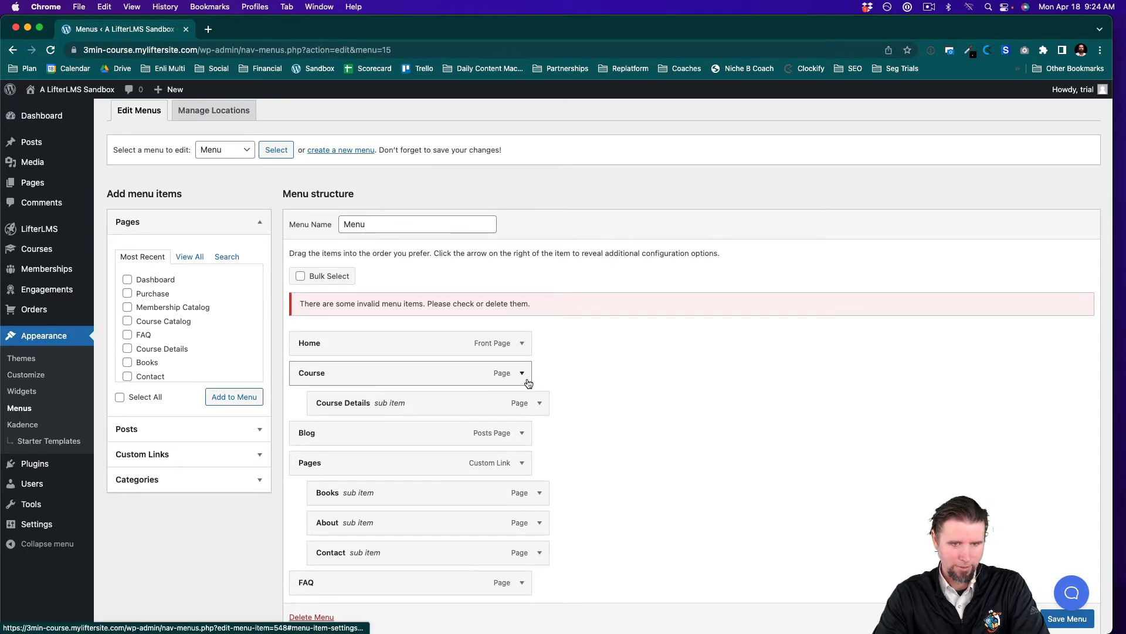
Assign the menu to the Primary display location.
{"action": "scroll", "coordinate": [534, 438], "scroll_direction": "down", "scroll_amount": 3}
{"action": "scroll", "coordinate": [533, 438], "scroll_direction": "up", "scroll_amount": 2}
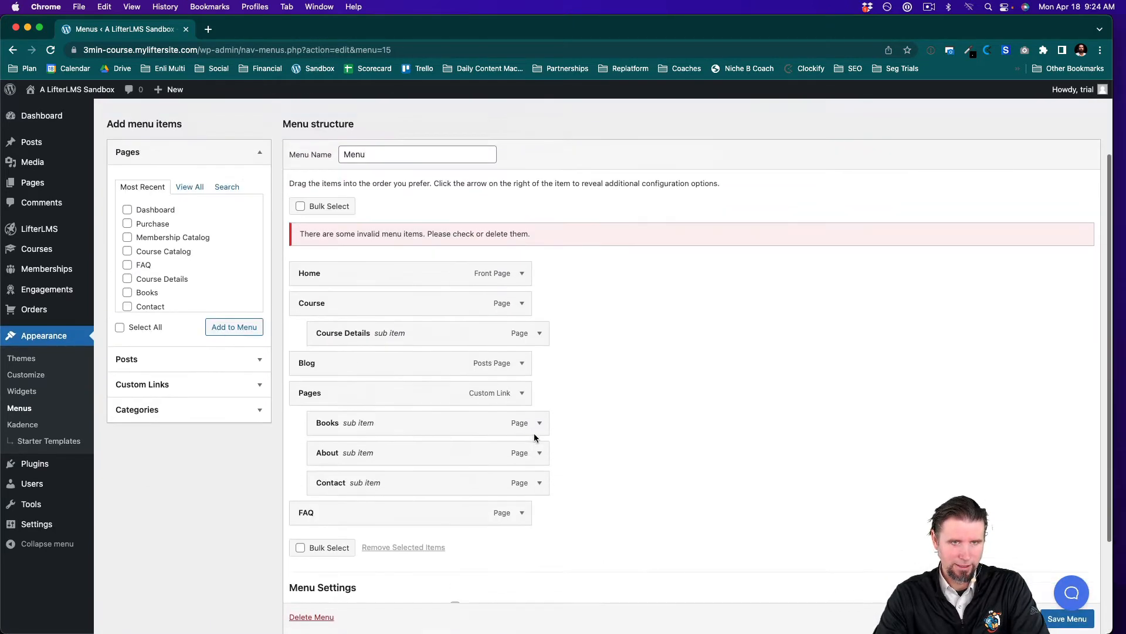
{"action": "scroll", "coordinate": [531, 439], "scroll_direction": "down", "scroll_amount": 2}
{"action": "left_click", "coordinate": [456, 497]}
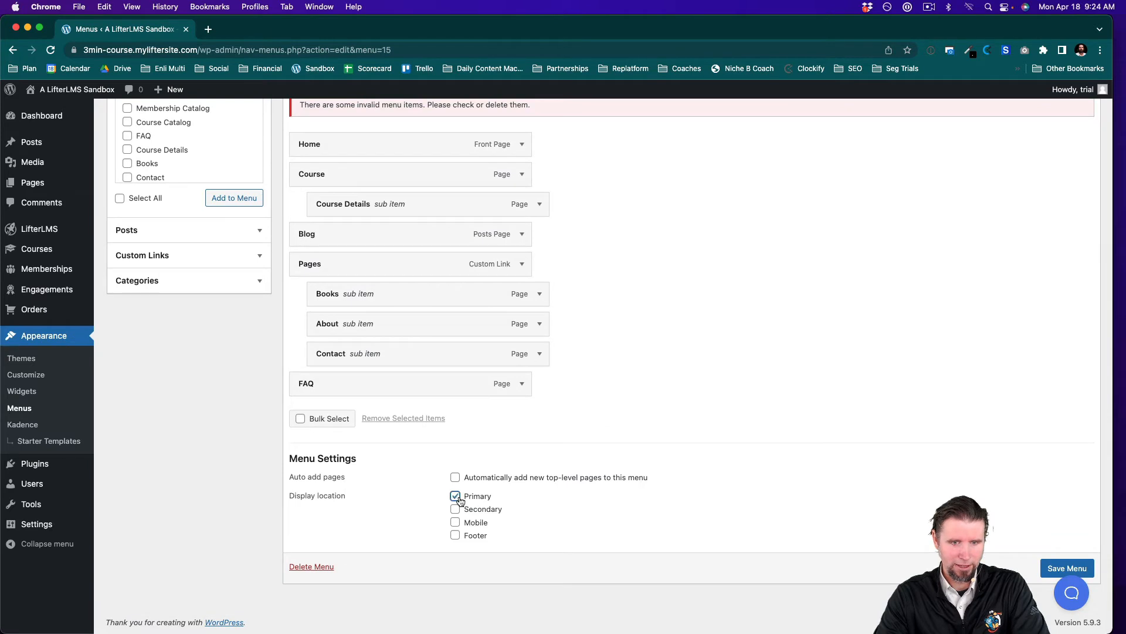
Remove the Course Details sub-item under Course from the menu.
{"action": "scroll", "coordinate": [585, 338], "scroll_direction": "up", "scroll_amount": 1}
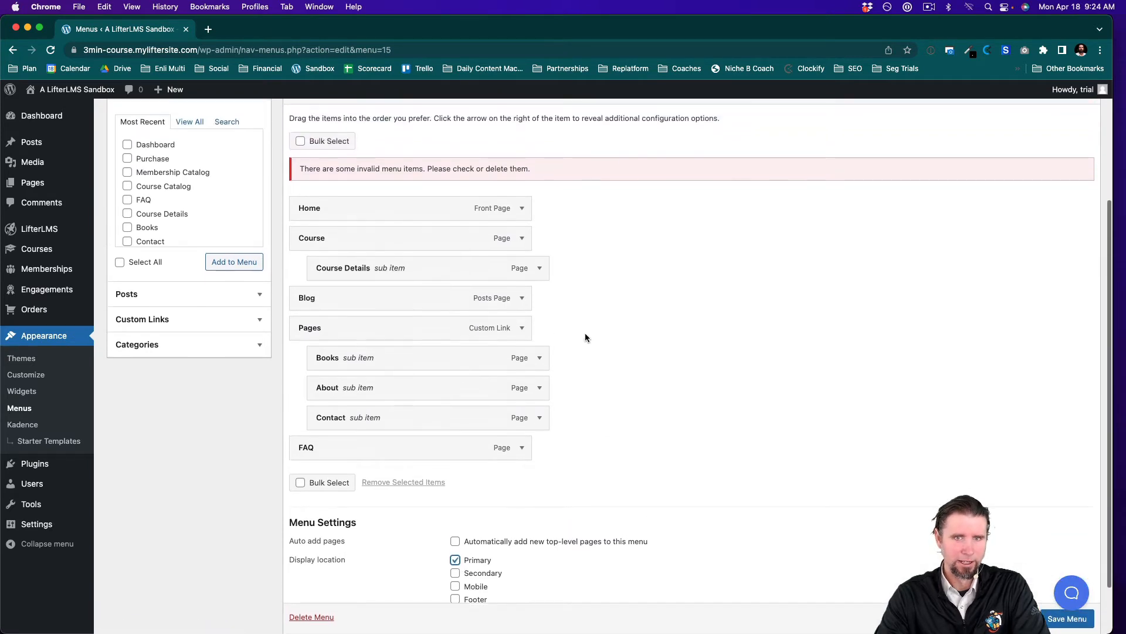
{"action": "left_click", "coordinate": [540, 269]}
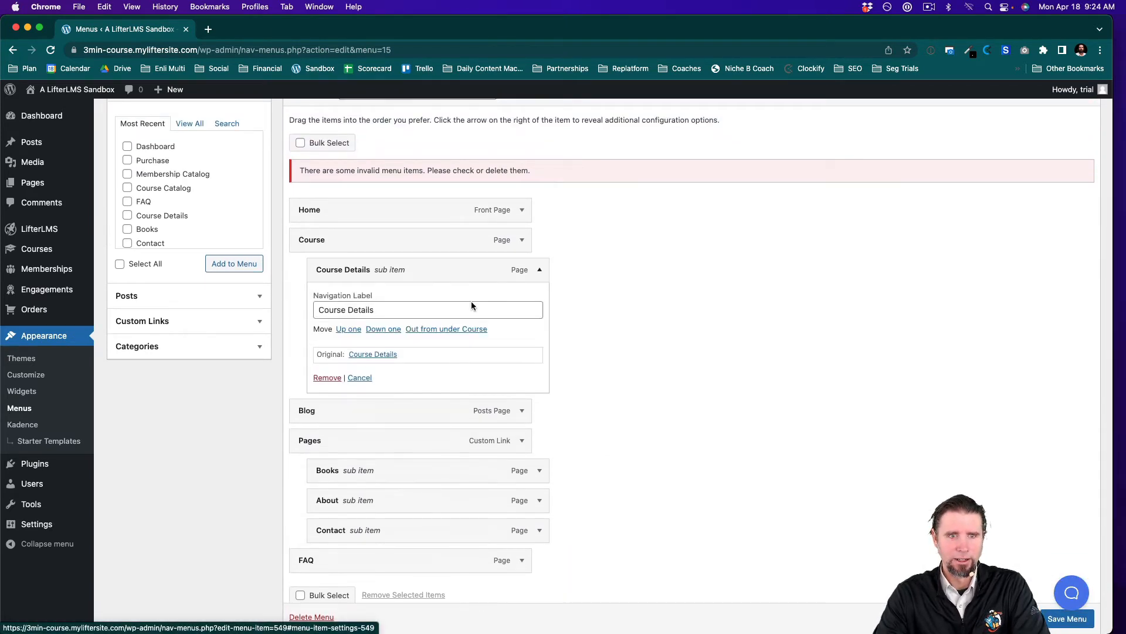
{"action": "left_click", "coordinate": [331, 376]}
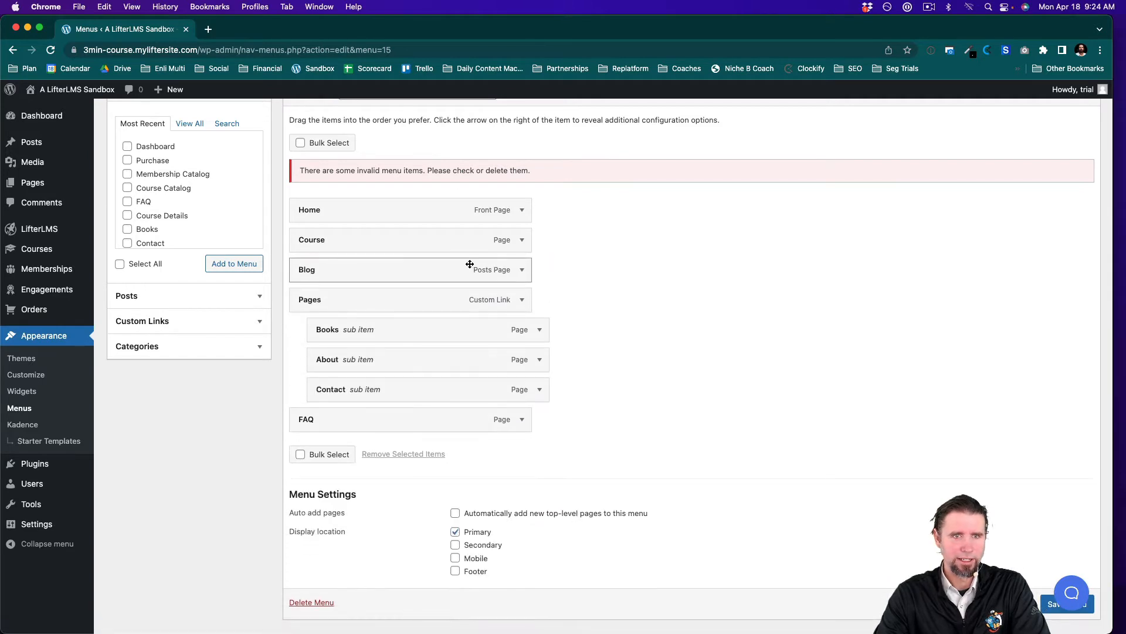
Add the Dashboard and Course Catalog pages to the menu and place Course Catalog directly below Home.
{"action": "scroll", "coordinate": [193, 194], "scroll_direction": "up", "scroll_amount": 1}
{"action": "scroll", "coordinate": [181, 194], "scroll_direction": "up", "scroll_amount": 1}
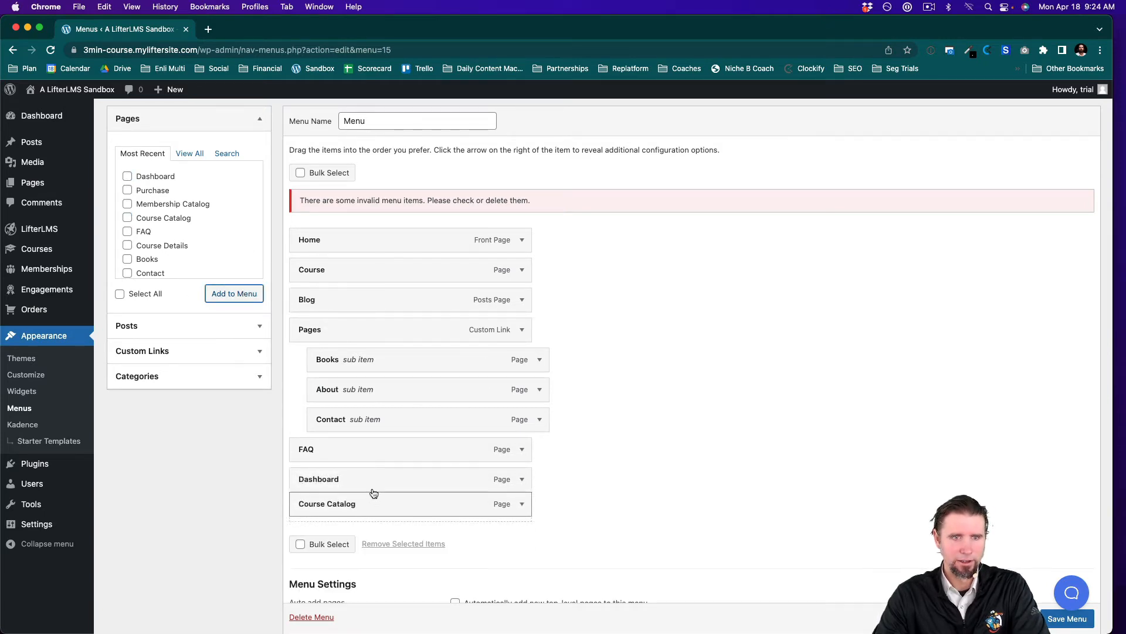
{"action": "left_click_drag", "start_coordinate": [373, 493], "coordinate": [367, 271]}
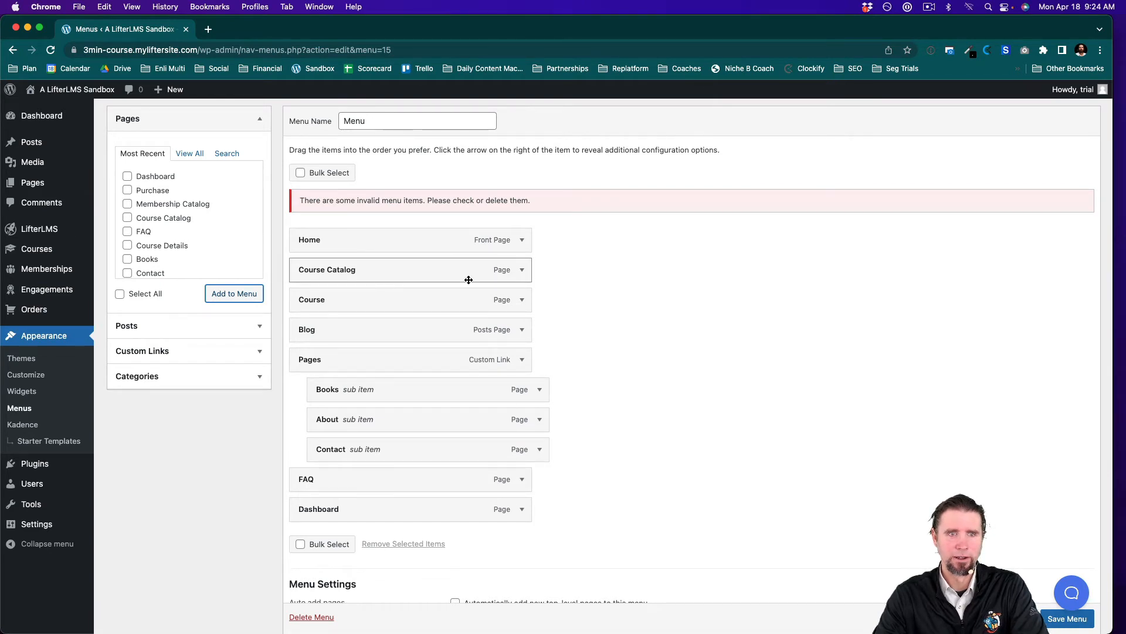
Change the Course Catalog item's navigation label to Courses.
{"action": "left_click", "coordinate": [523, 270]}
{"action": "left_click_drag", "start_coordinate": [366, 309], "coordinate": [347, 308]}
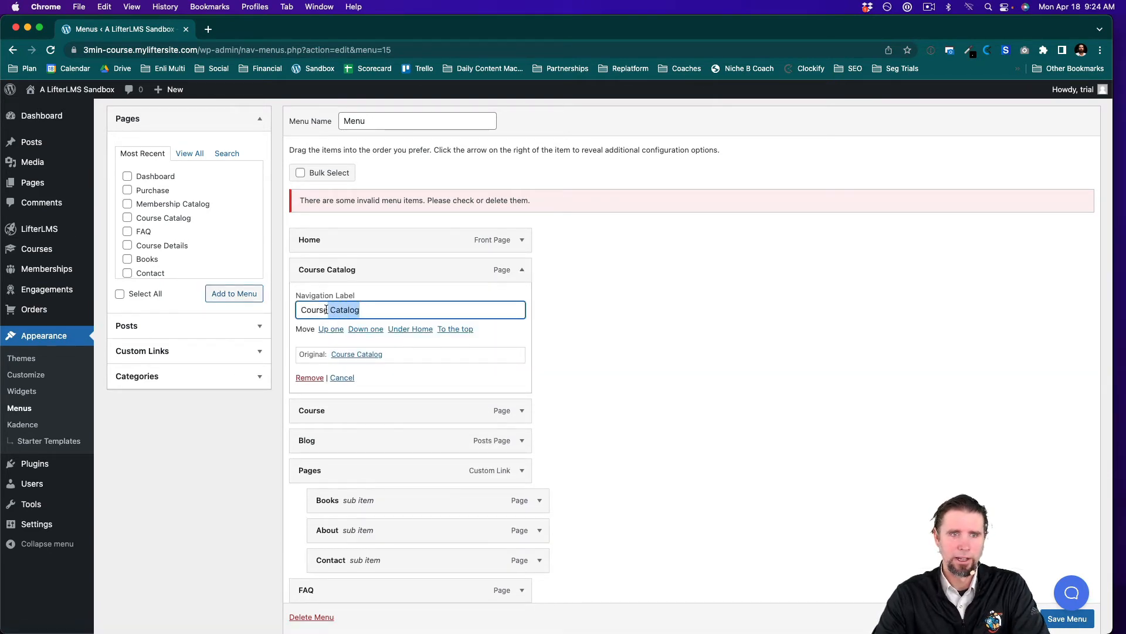
{"action": "type", "text": "ses"}
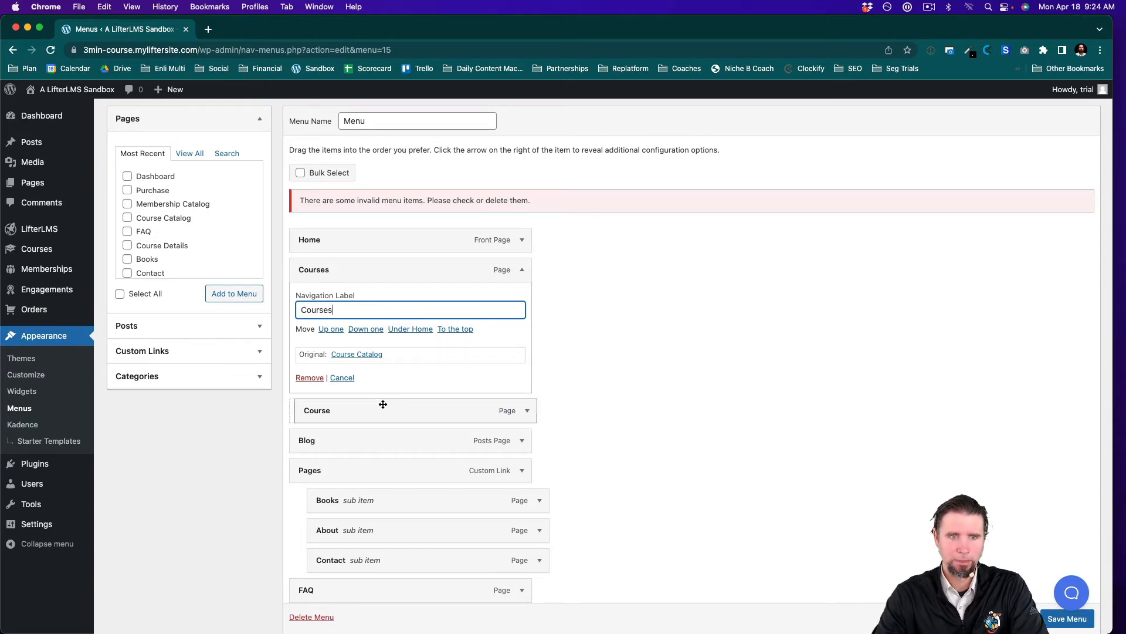
Nest the Course item as a sub-item under Courses and save the menu.
{"action": "left_click_drag", "start_coordinate": [383, 404], "coordinate": [398, 407]}
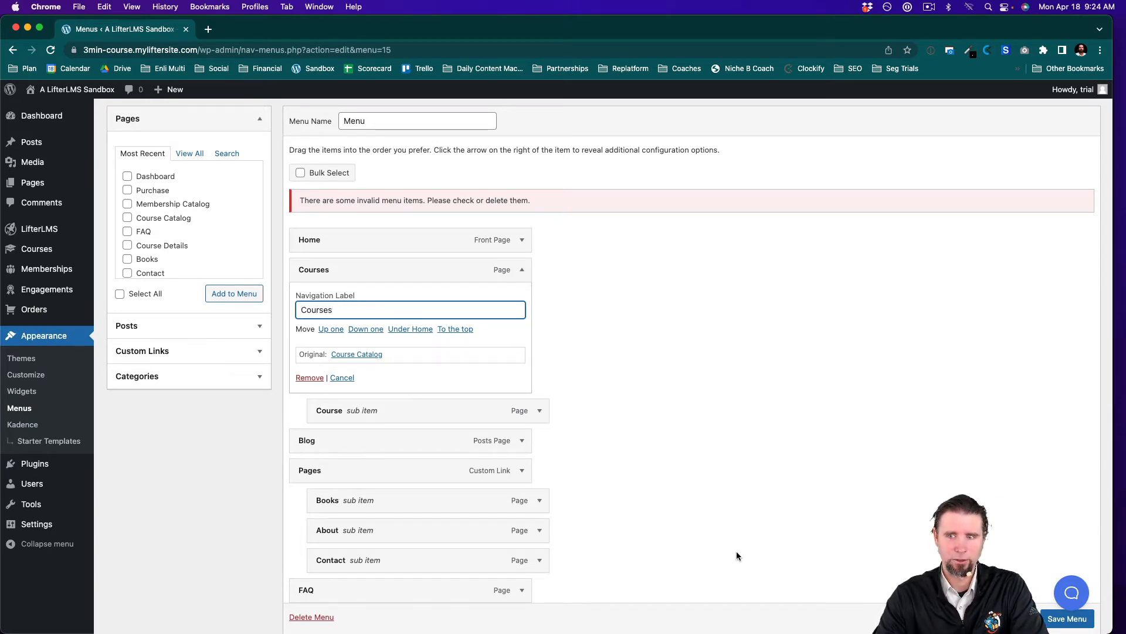
{"action": "scroll", "coordinate": [1064, 618], "scroll_direction": "down", "scroll_amount": 1}
{"action": "left_click", "coordinate": [1064, 619]}
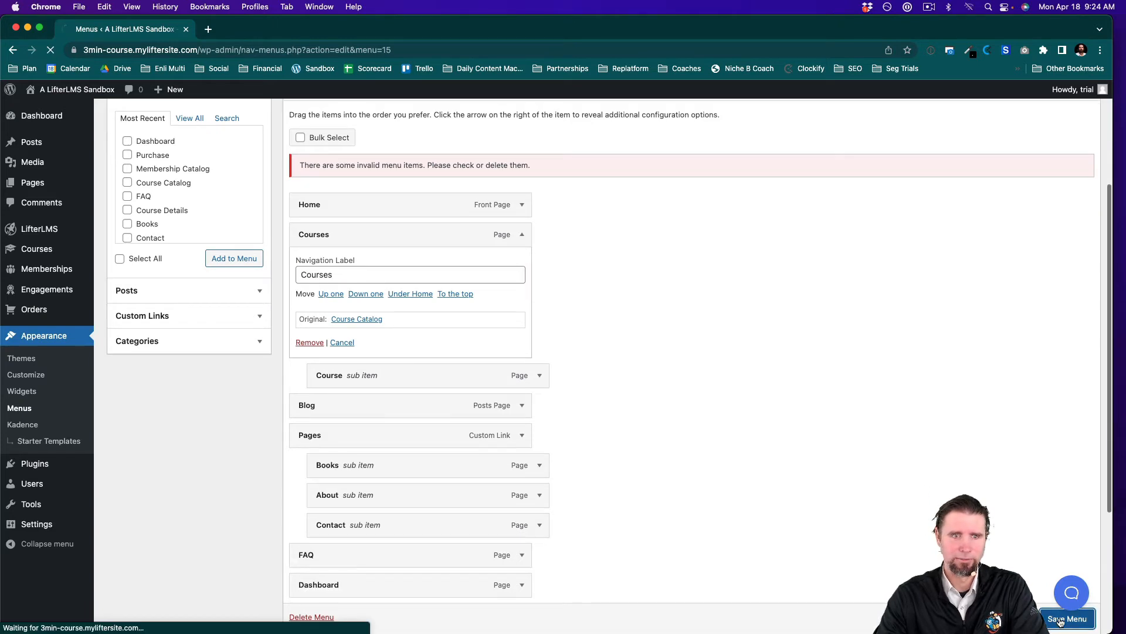
{"action": "scroll", "coordinate": [815, 407], "scroll_direction": "down", "scroll_amount": 5}
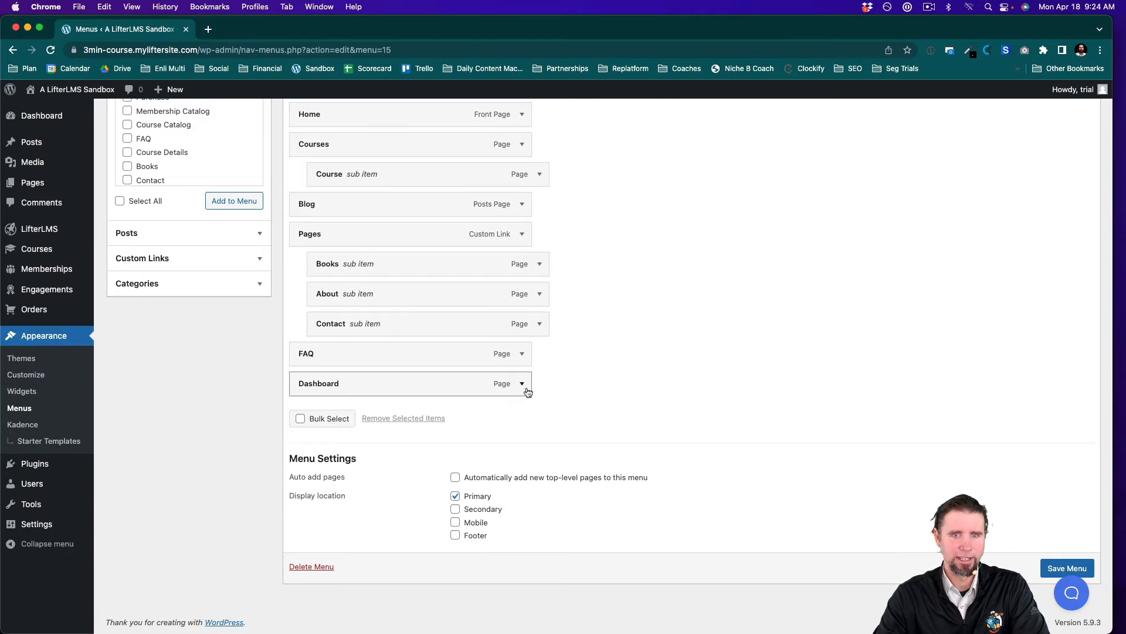
{"action": "left_click", "coordinate": [522, 384]}
{"action": "left_click", "coordinate": [524, 387]}
{"action": "scroll", "coordinate": [709, 357], "scroll_direction": "up", "scroll_amount": 5}
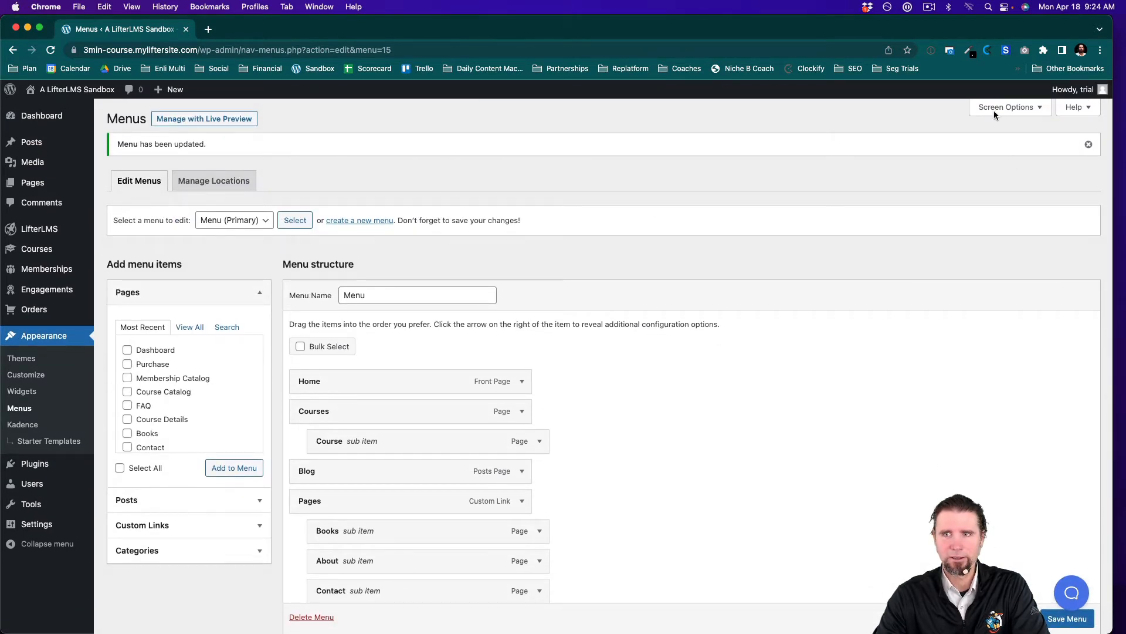
Enable the LifterLMS element in the screen options and expand its list of available menu items.
{"action": "left_click", "coordinate": [994, 110]}
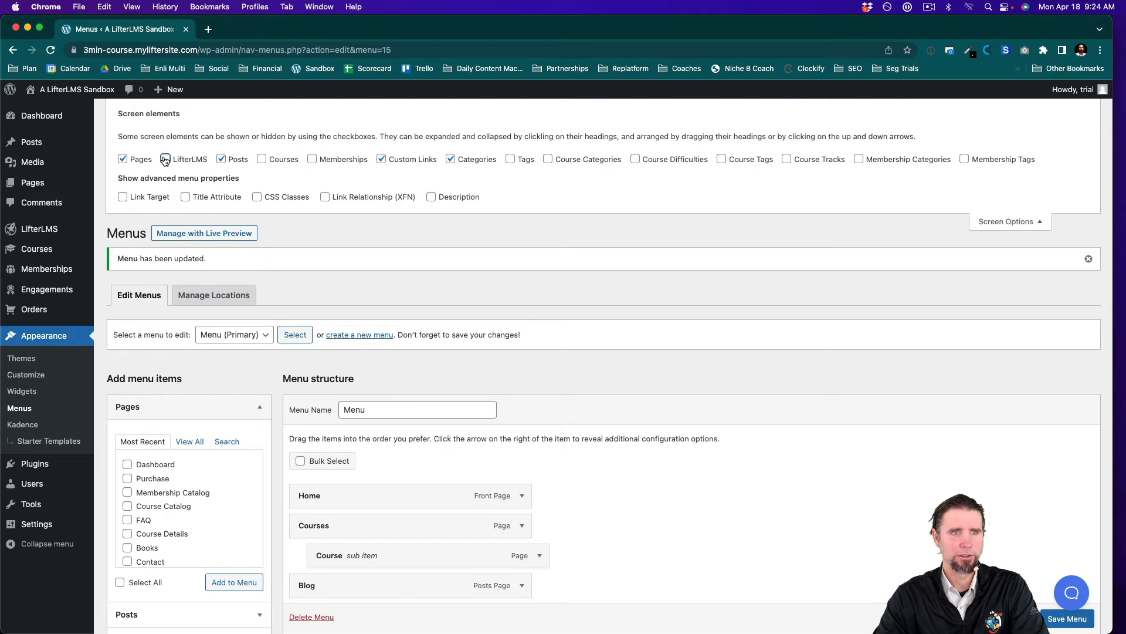
{"action": "left_click", "coordinate": [1022, 223]}
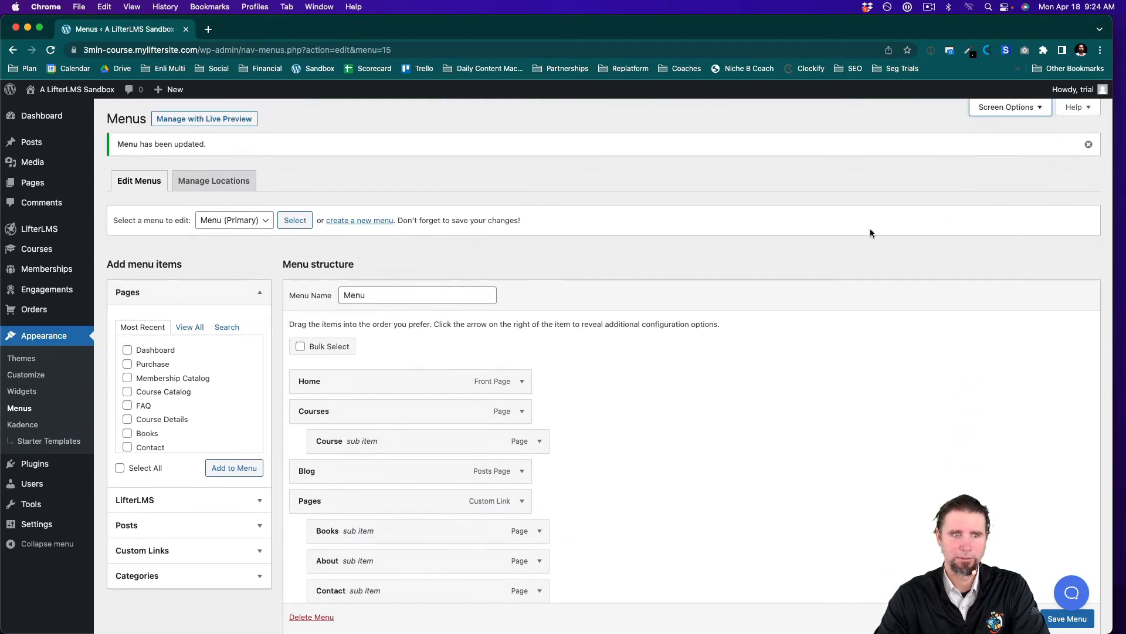
{"action": "scroll", "coordinate": [241, 392], "scroll_direction": "down", "scroll_amount": 1}
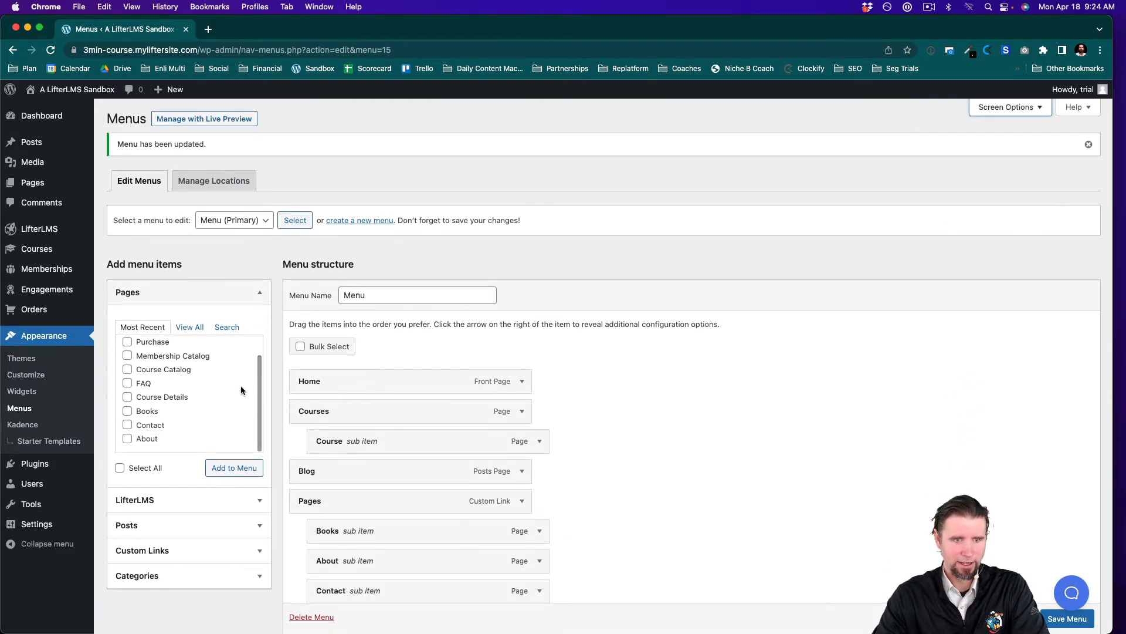
{"action": "scroll", "coordinate": [174, 443], "scroll_direction": "down", "scroll_amount": 3}
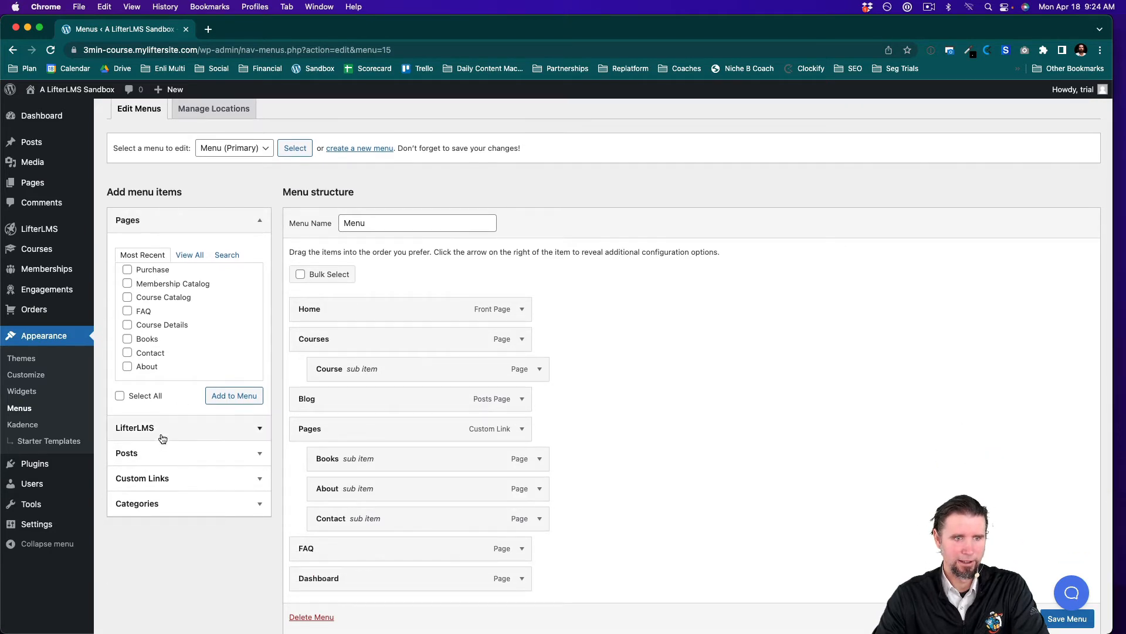
{"action": "left_click", "coordinate": [162, 434]}
Add the LifterLMS Sign In and Sign Out links to the end of the menu and save it.
{"action": "scroll", "coordinate": [154, 328], "scroll_direction": "down", "scroll_amount": 1}
{"action": "scroll", "coordinate": [152, 330], "scroll_direction": "down", "scroll_amount": 2}
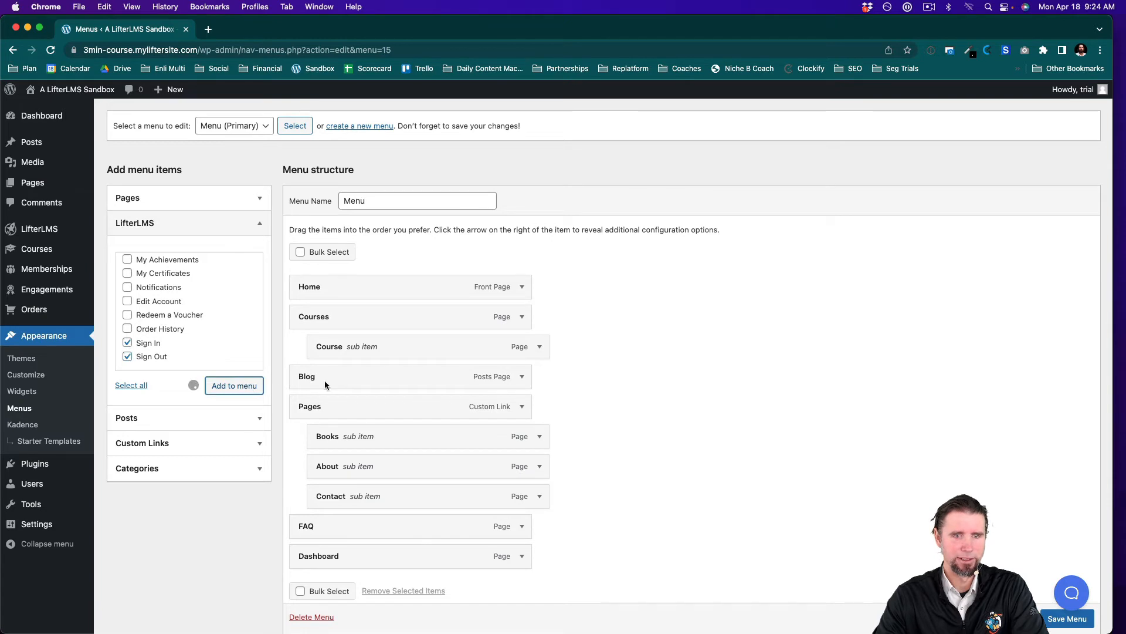
{"action": "scroll", "coordinate": [625, 459], "scroll_direction": "down", "scroll_amount": 10}
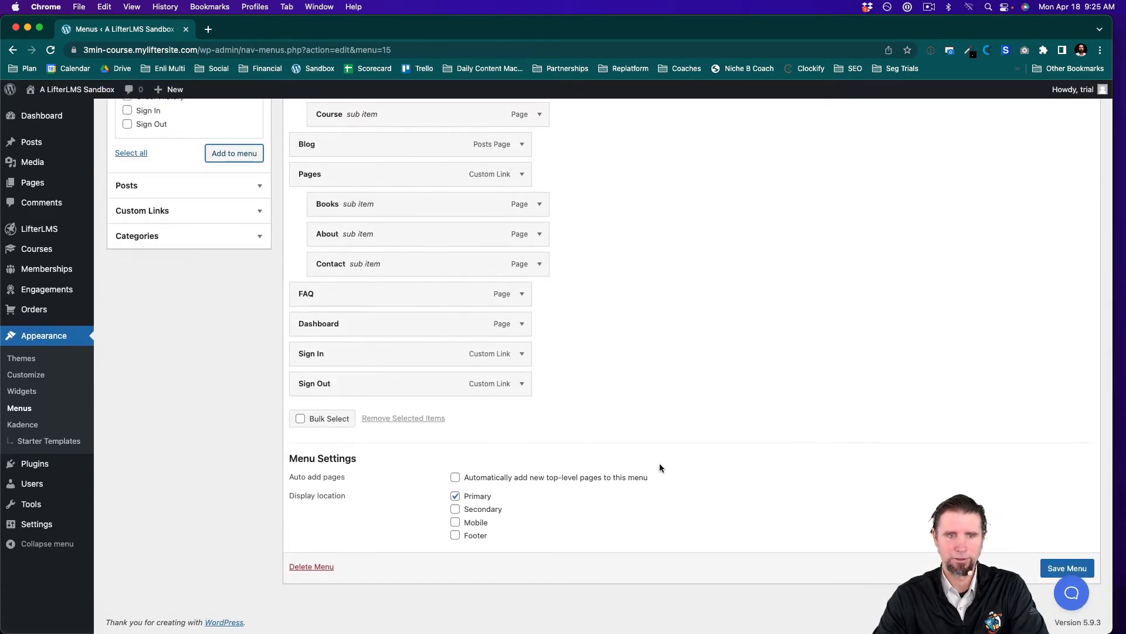
{"action": "left_click", "coordinate": [1045, 572]}
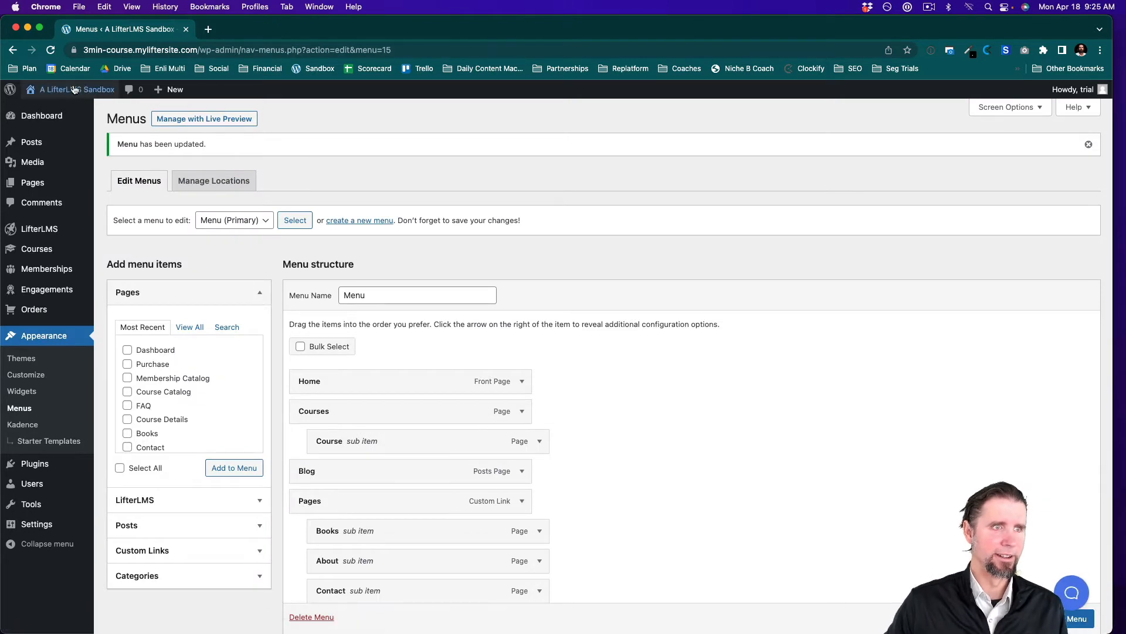
Visit the live site and check the new navigation by viewing the Courses and Dashboard pages.
{"action": "left_click", "coordinate": [57, 109]}
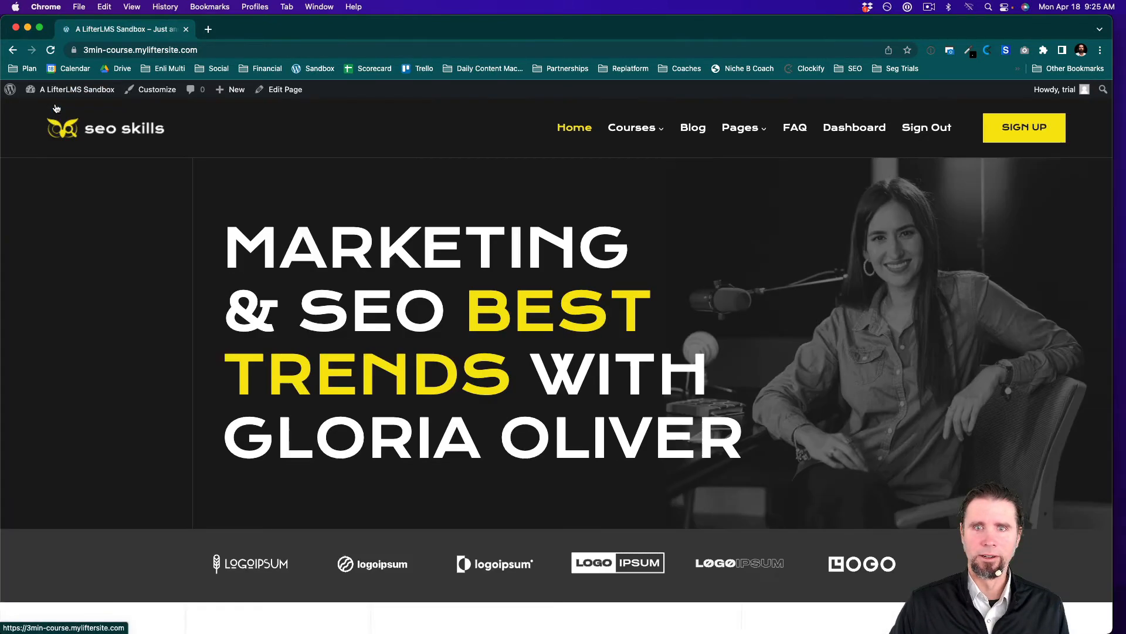
{"action": "left_click", "coordinate": [647, 129]}
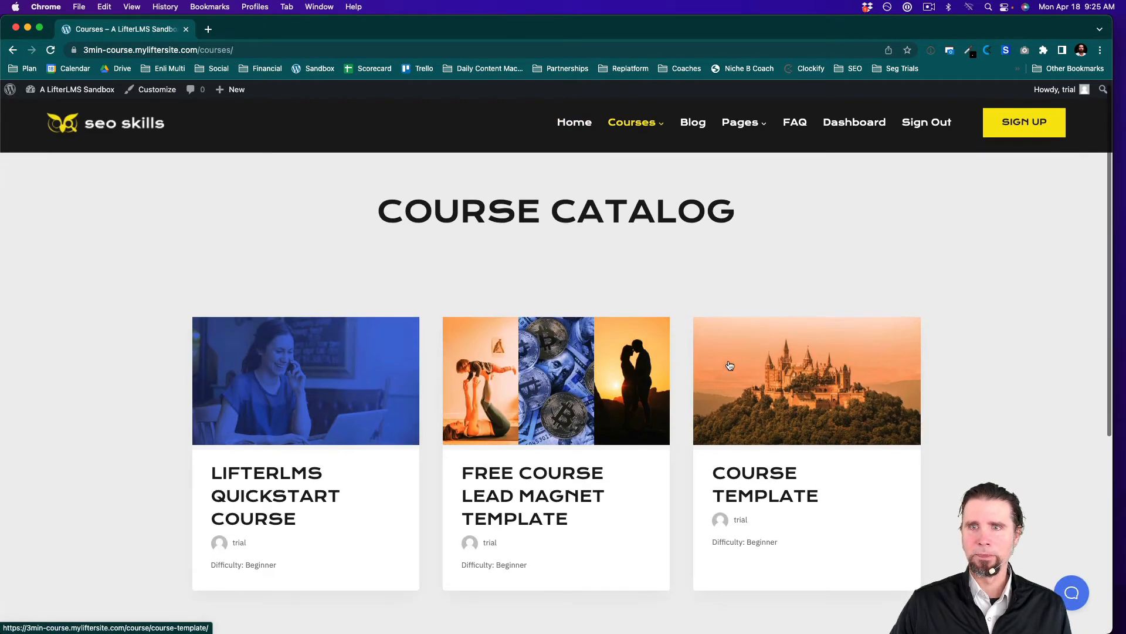
{"action": "left_click", "coordinate": [858, 127]}
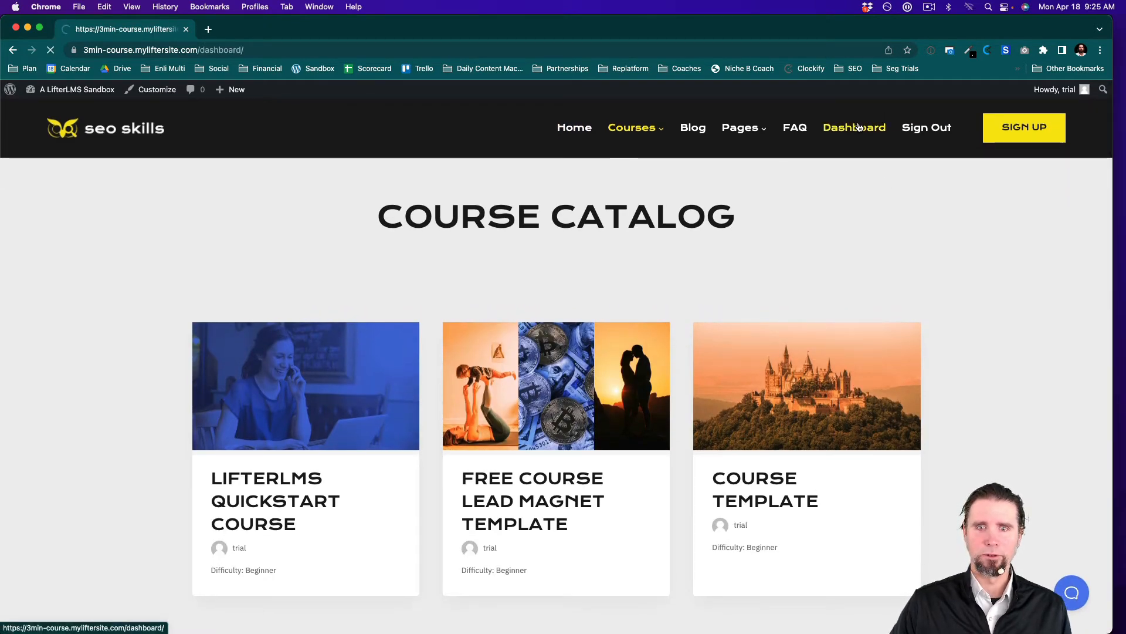
{"action": "scroll", "coordinate": [933, 425], "scroll_direction": "down", "scroll_amount": 8}
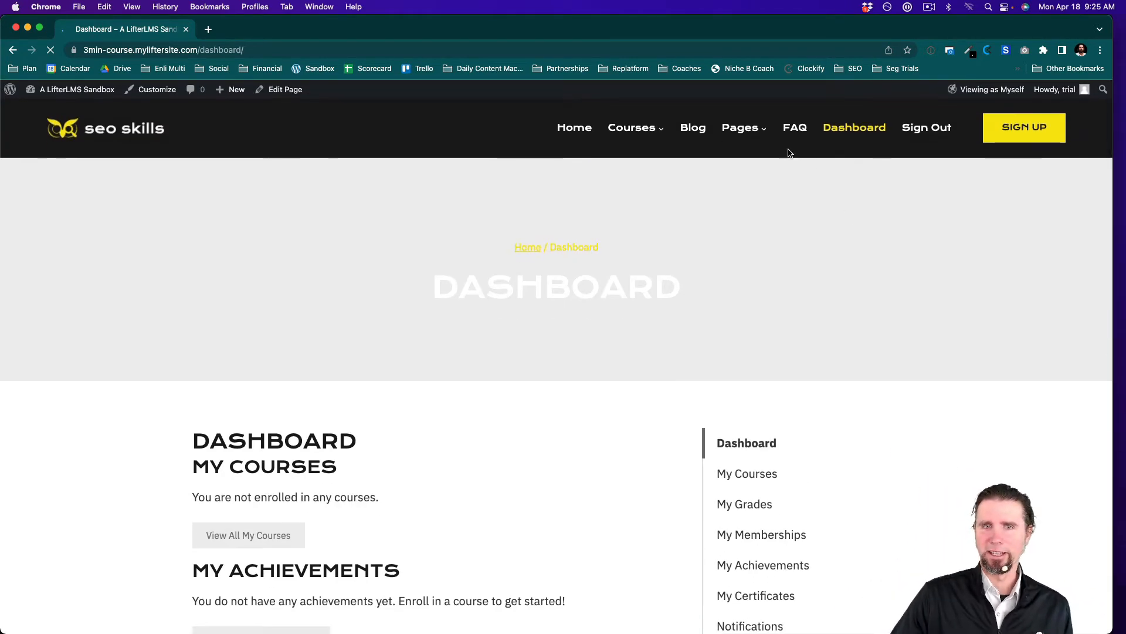
{"action": "mouse_move", "coordinate": [760, 141]}
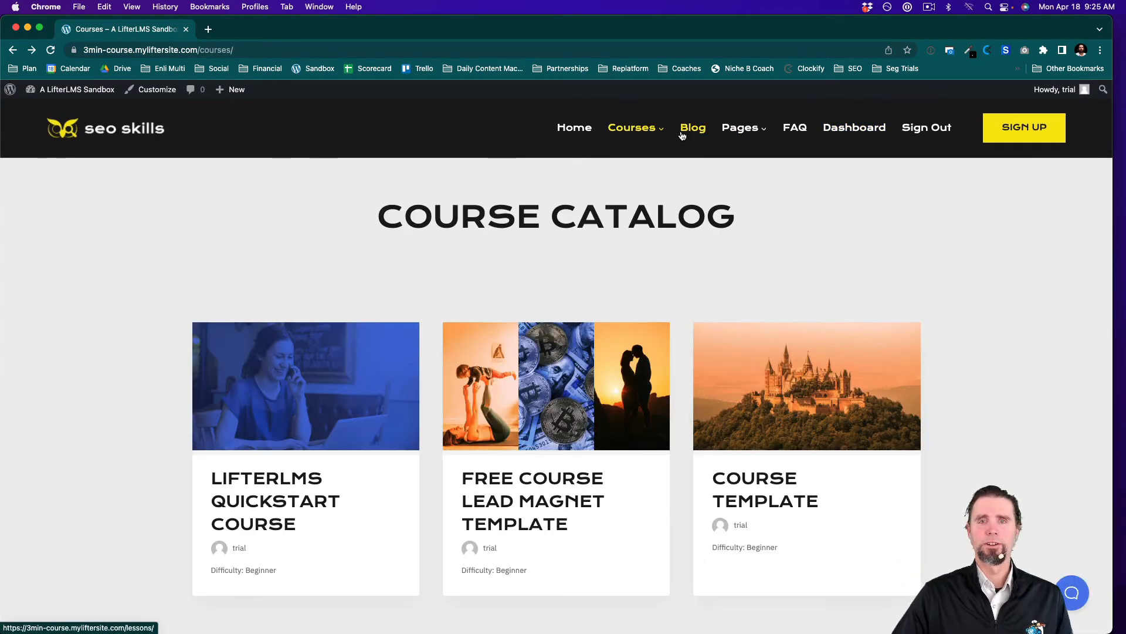
Open the LifterLMS Quickstart Course from the catalog and look over its What Is LifterLMS? lesson.
{"action": "left_click", "coordinate": [257, 486]}
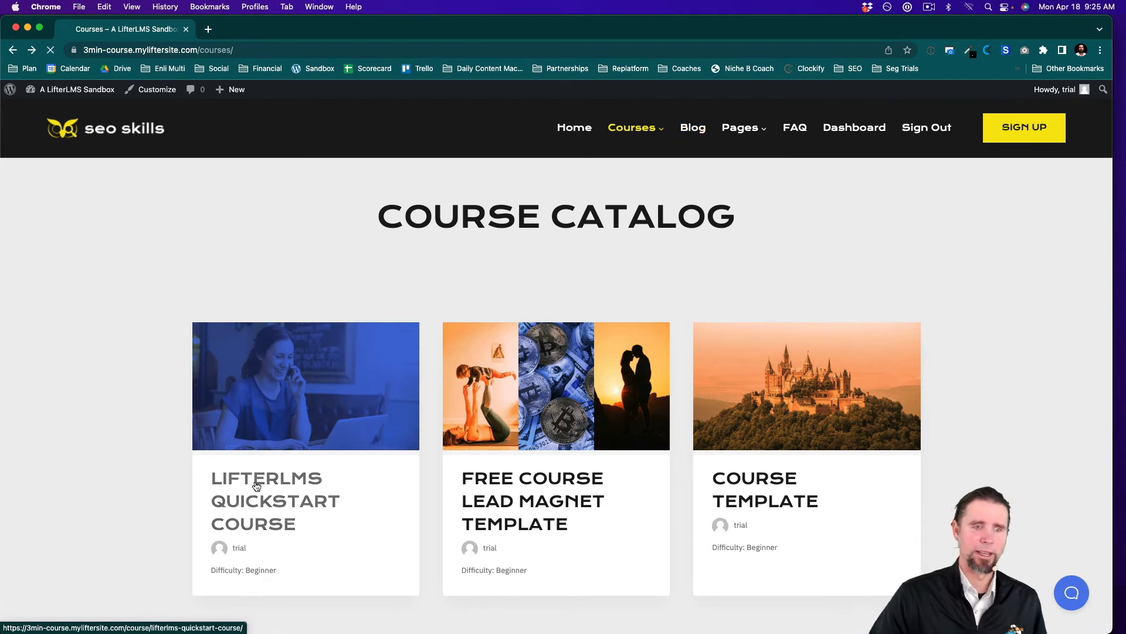
{"action": "scroll", "coordinate": [256, 486], "scroll_direction": "down", "scroll_amount": 10}
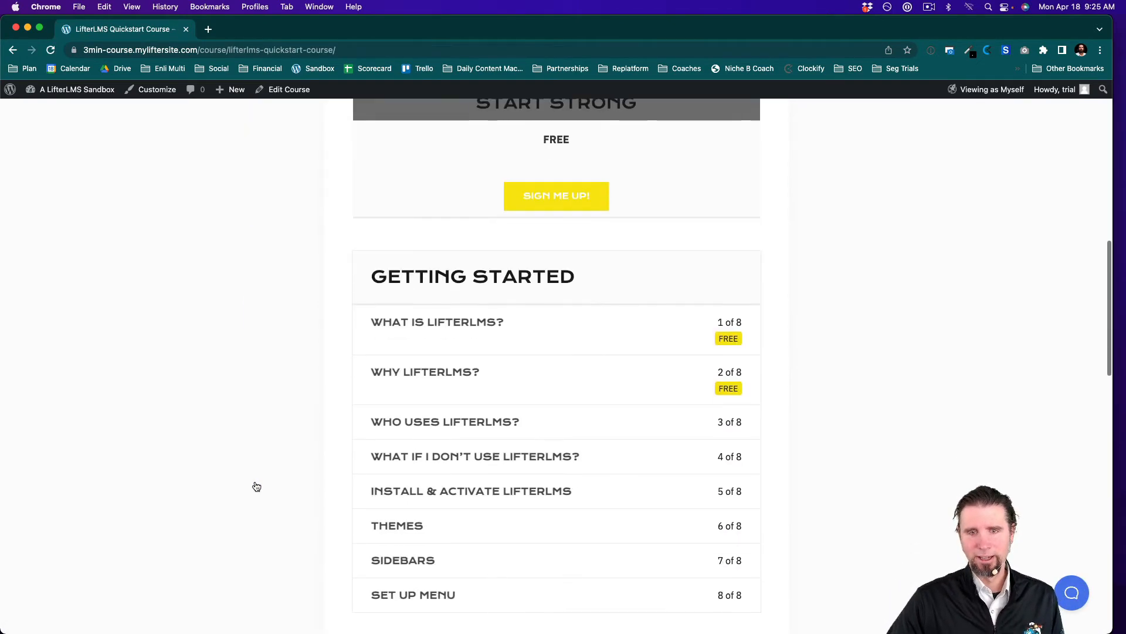
{"action": "left_click", "coordinate": [430, 260]}
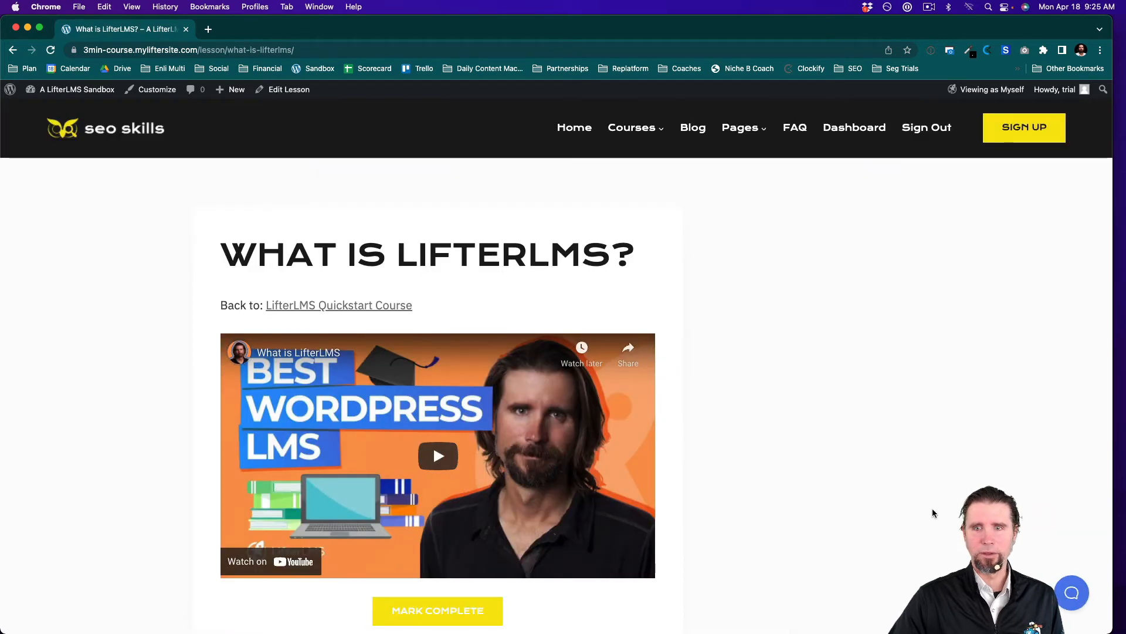
{"action": "scroll", "coordinate": [780, 493], "scroll_direction": "down", "scroll_amount": 5}
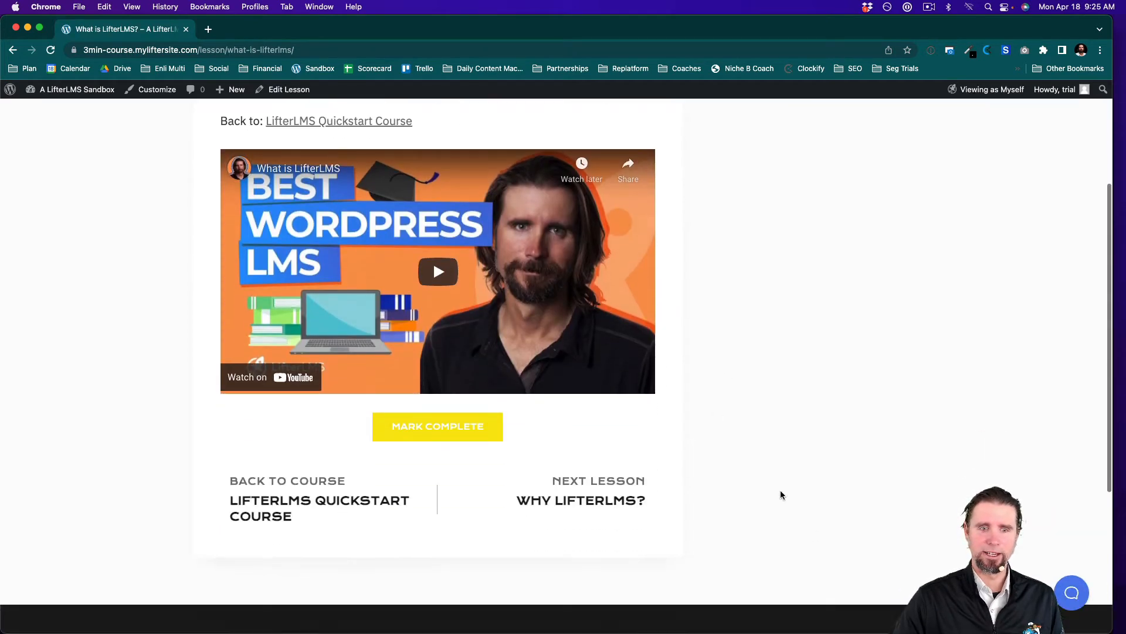
Leave the lesson page for the site's admin area, open the widget areas and dismiss the welcome guide.
{"action": "scroll", "coordinate": [781, 493], "scroll_direction": "up", "scroll_amount": 3}
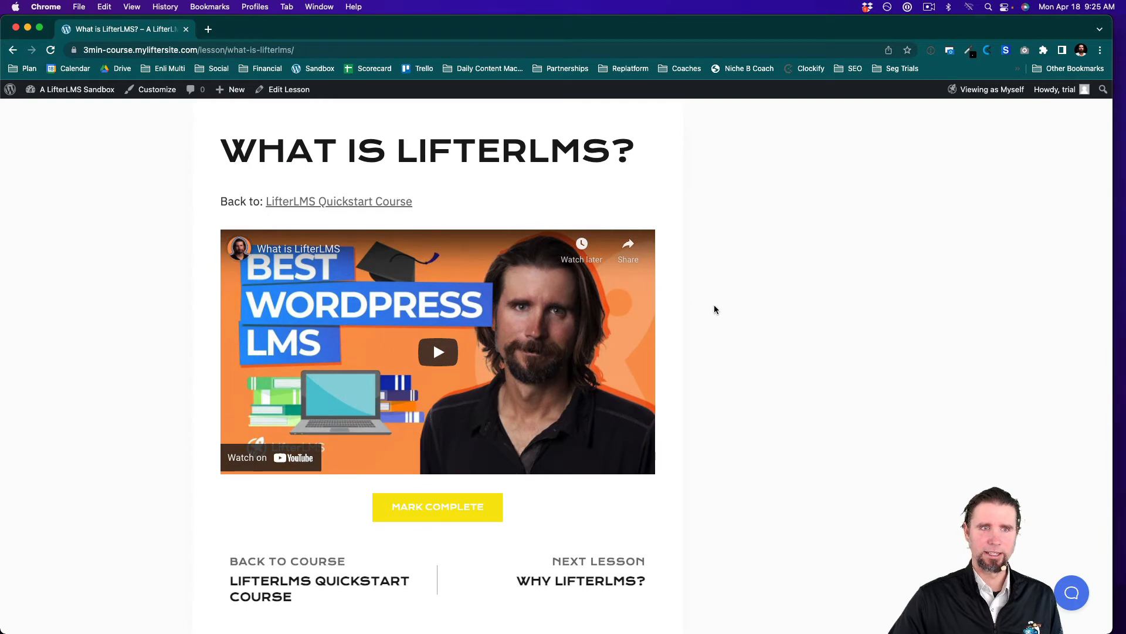
{"action": "scroll", "coordinate": [713, 305], "scroll_direction": "up", "scroll_amount": 3}
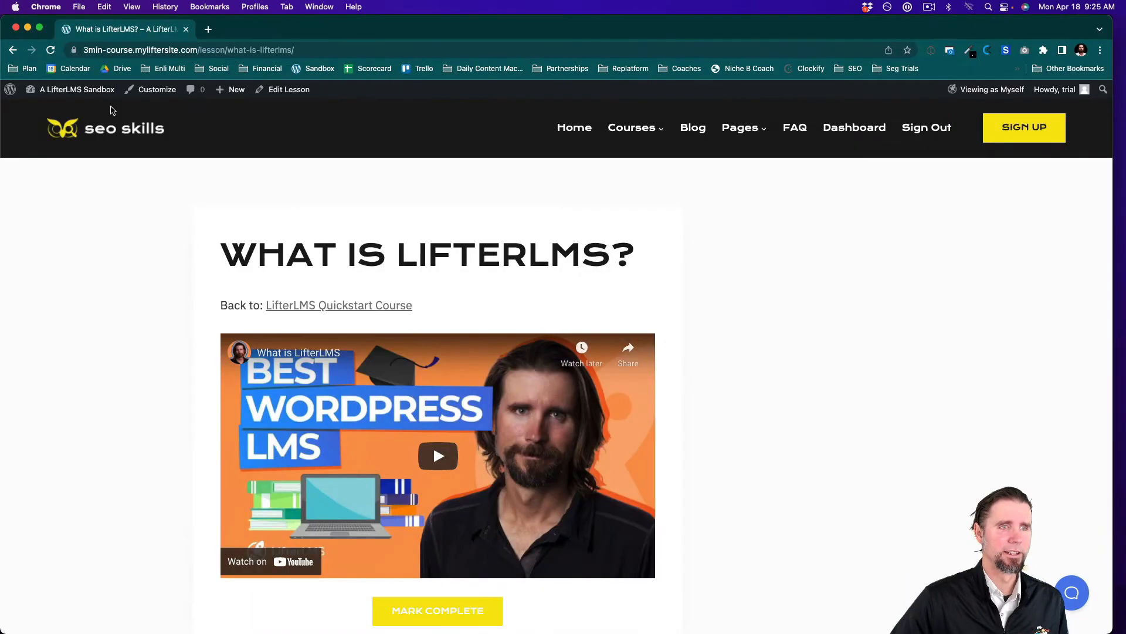
{"action": "mouse_move", "coordinate": [76, 91]}
{"action": "left_click", "coordinate": [46, 109]}
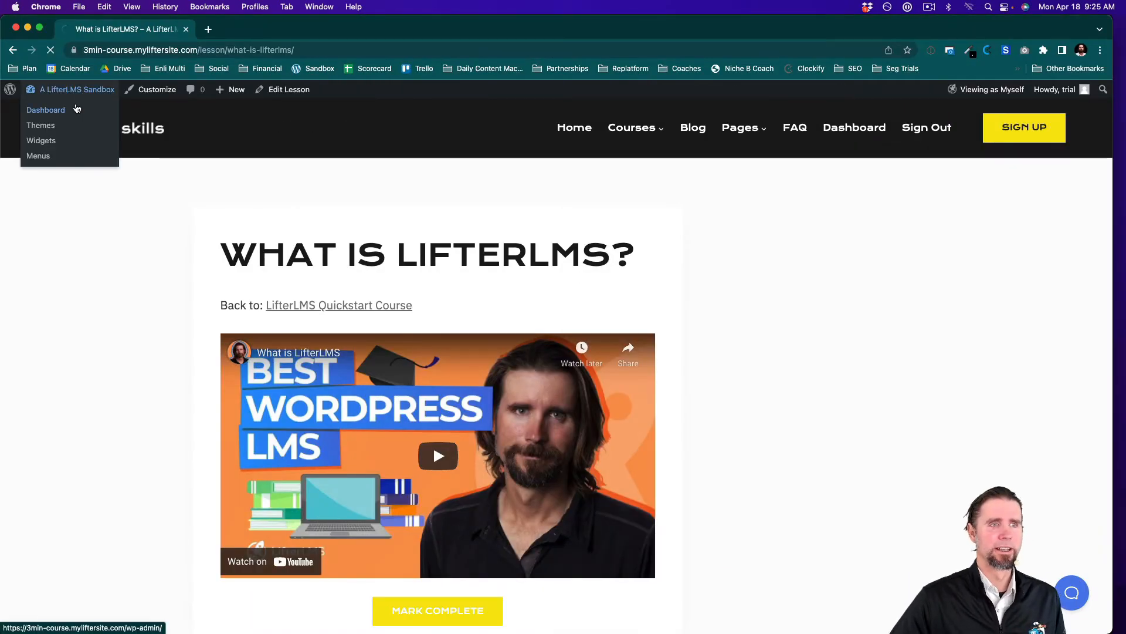
{"action": "mouse_move", "coordinate": [55, 377]}
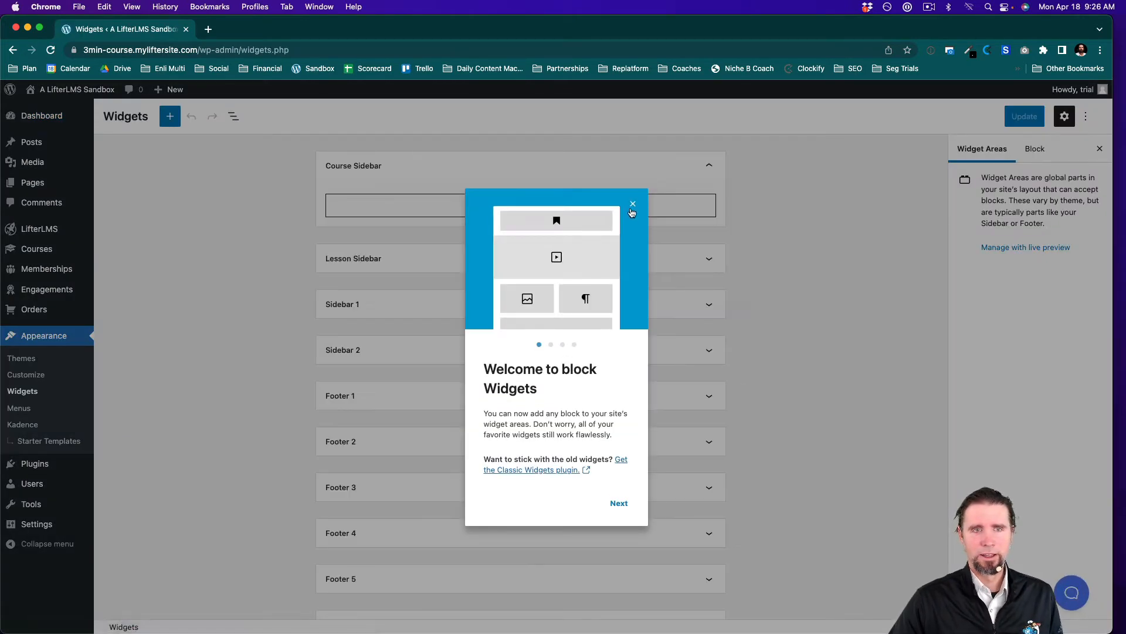
{"action": "left_click", "coordinate": [632, 204]}
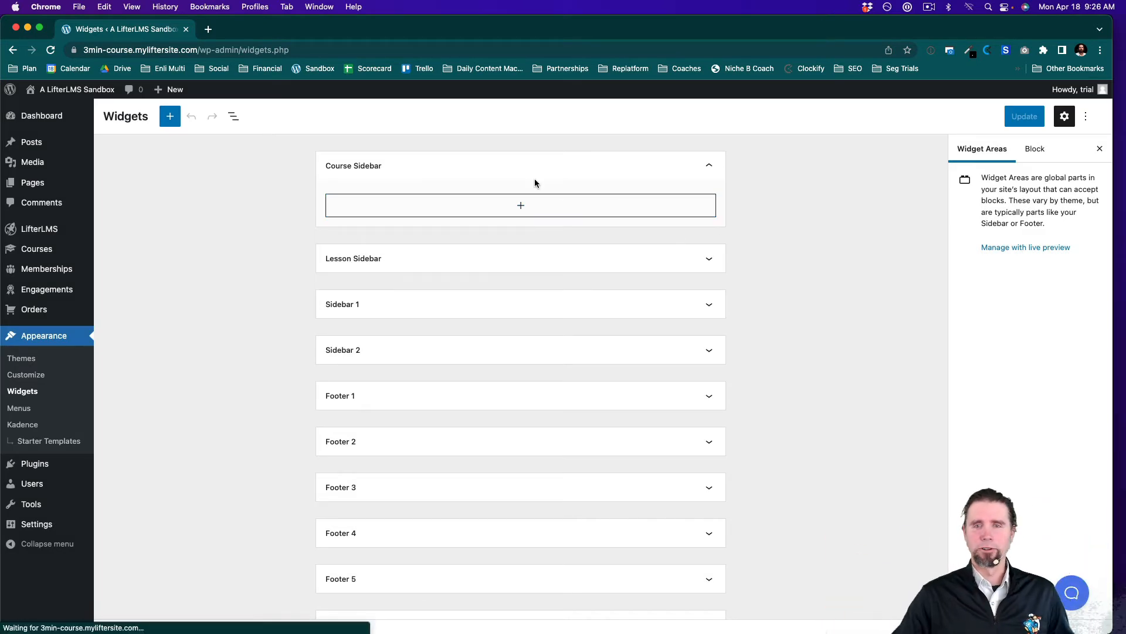
Add a Course Progress widget titled Progress to the Lesson Sidebar and turn off displaying it to enrolled students only.
{"action": "left_click", "coordinate": [707, 264]}
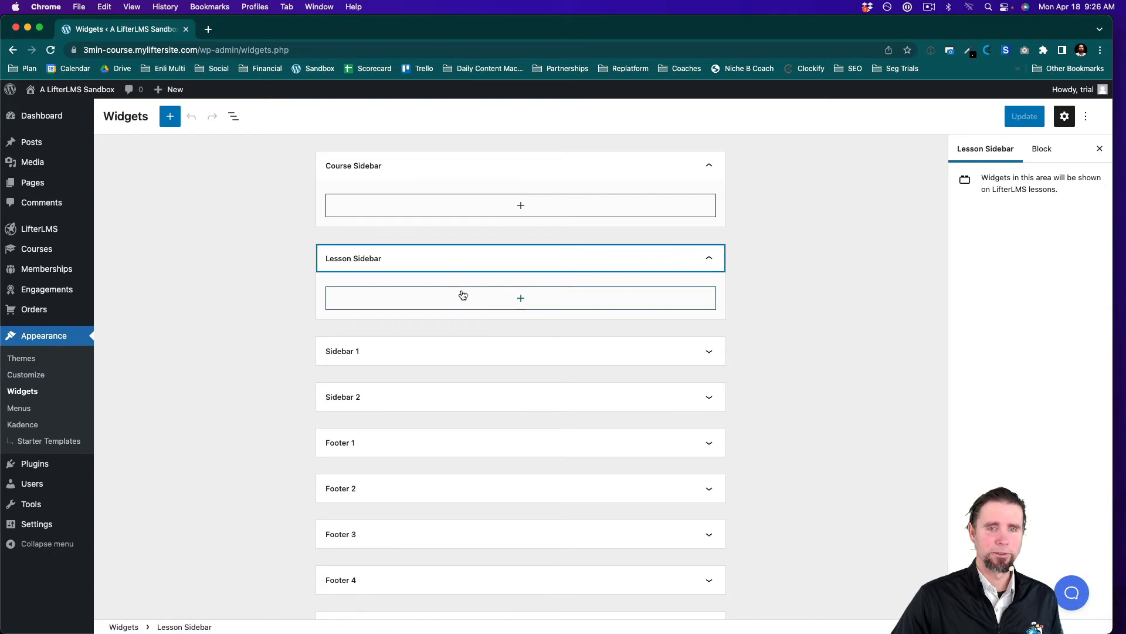
{"action": "left_click", "coordinate": [522, 299]}
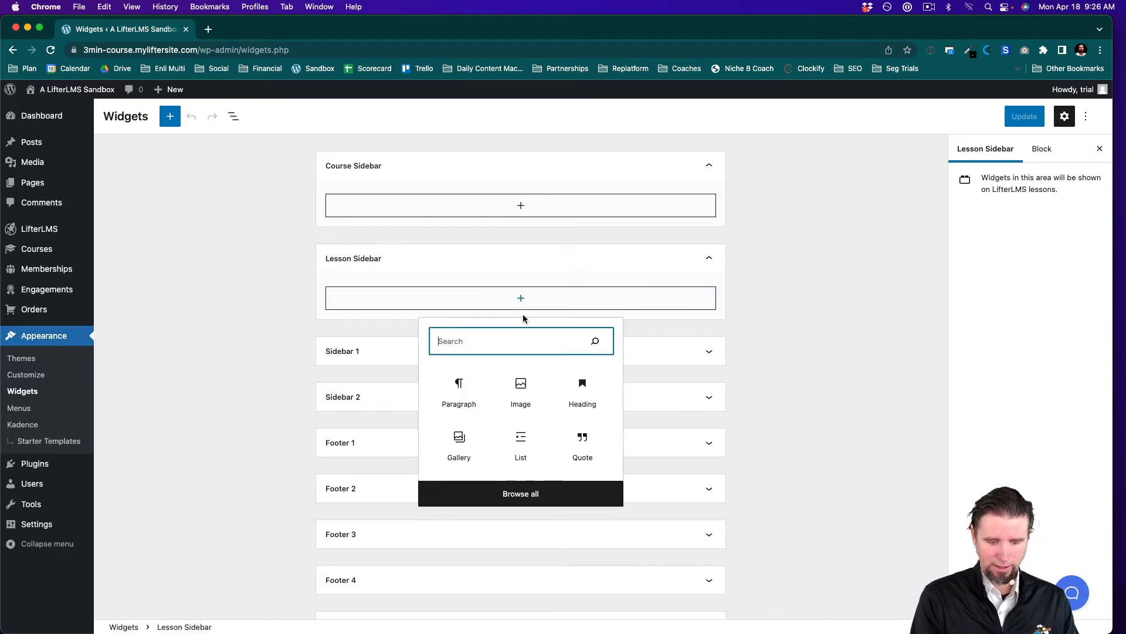
{"action": "type", "text": "progr"}
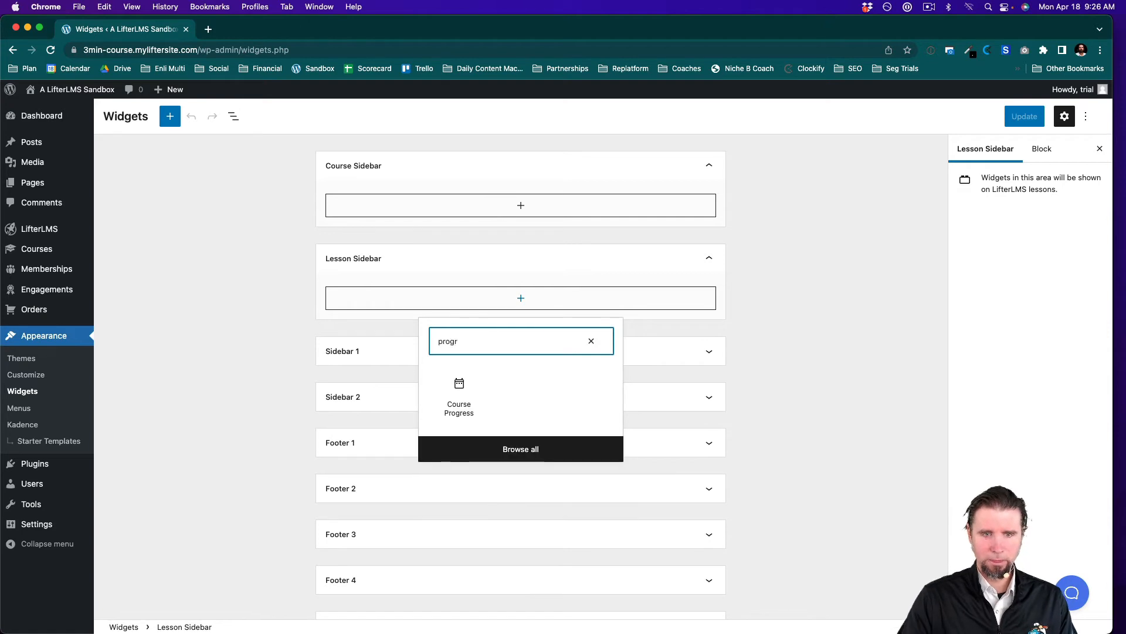
{"action": "left_click", "coordinate": [450, 383]}
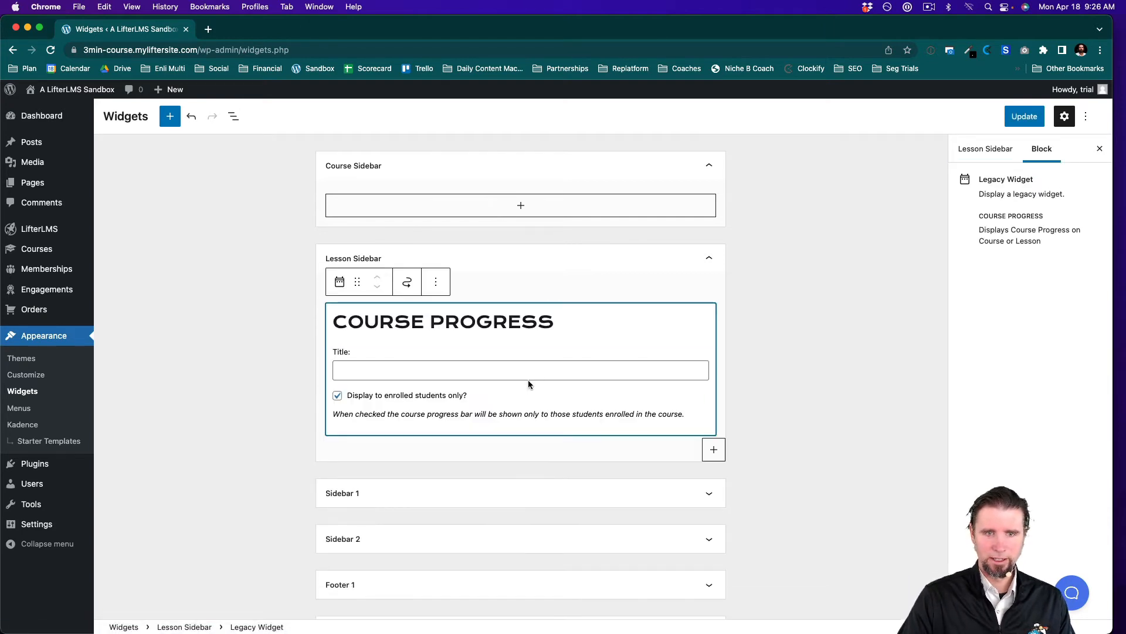
{"action": "left_click", "coordinate": [438, 364]}
{"action": "type", "text": "Progress"}
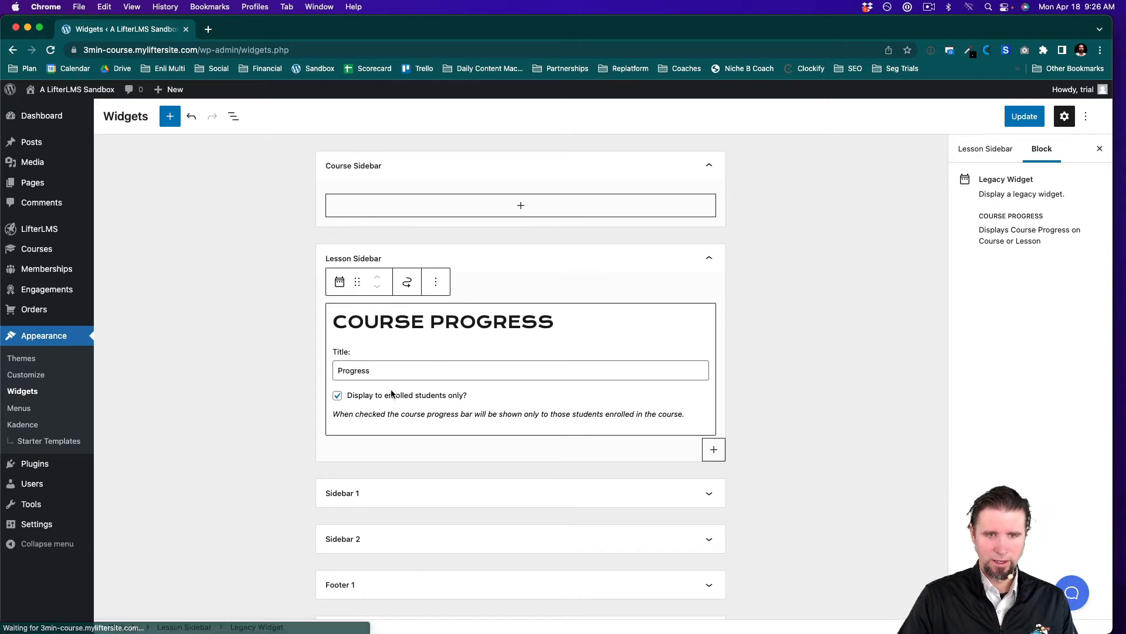
Add a Course Syllabus widget titled Lessons with a collapsible outline below the progress widget and save the widgets.
{"action": "left_click", "coordinate": [708, 449]}
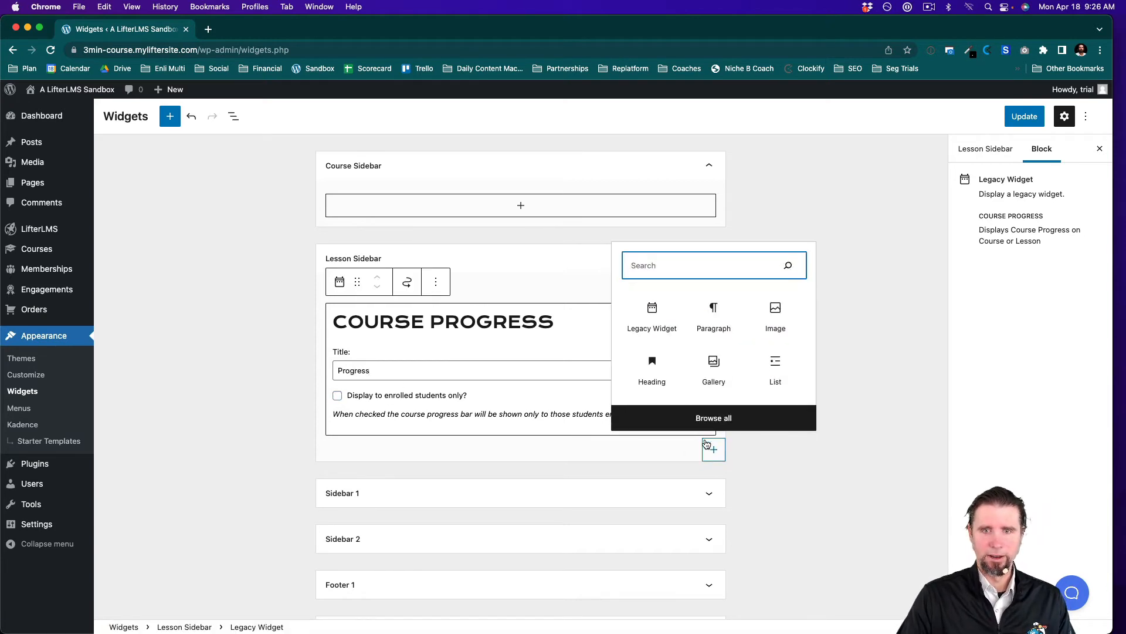
{"action": "type", "text": "syl"}
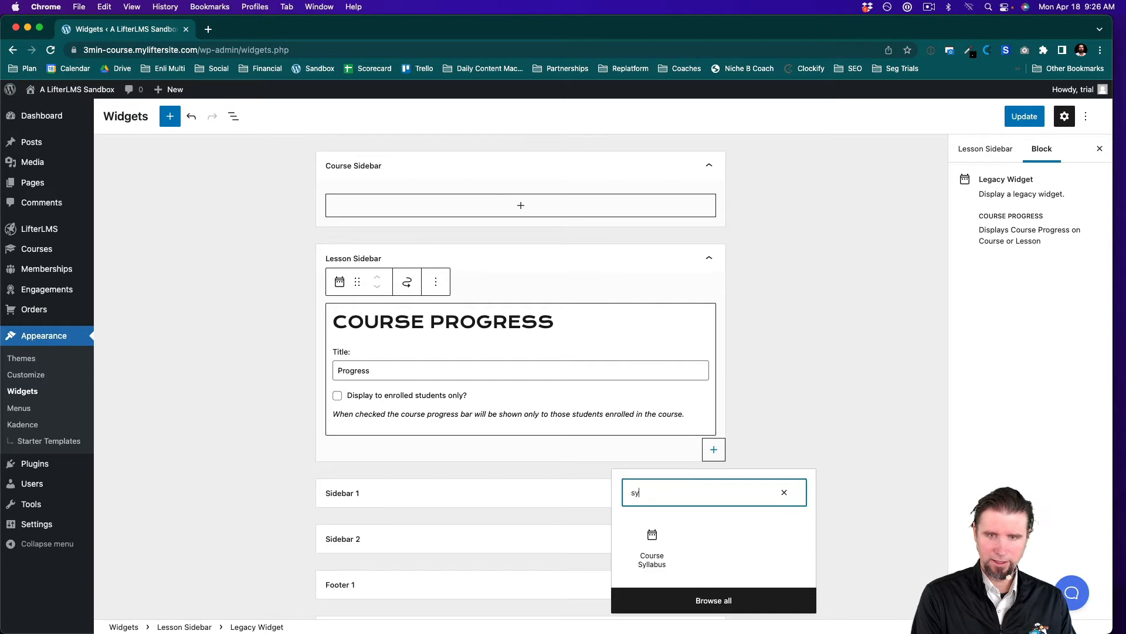
{"action": "left_click", "coordinate": [654, 545]}
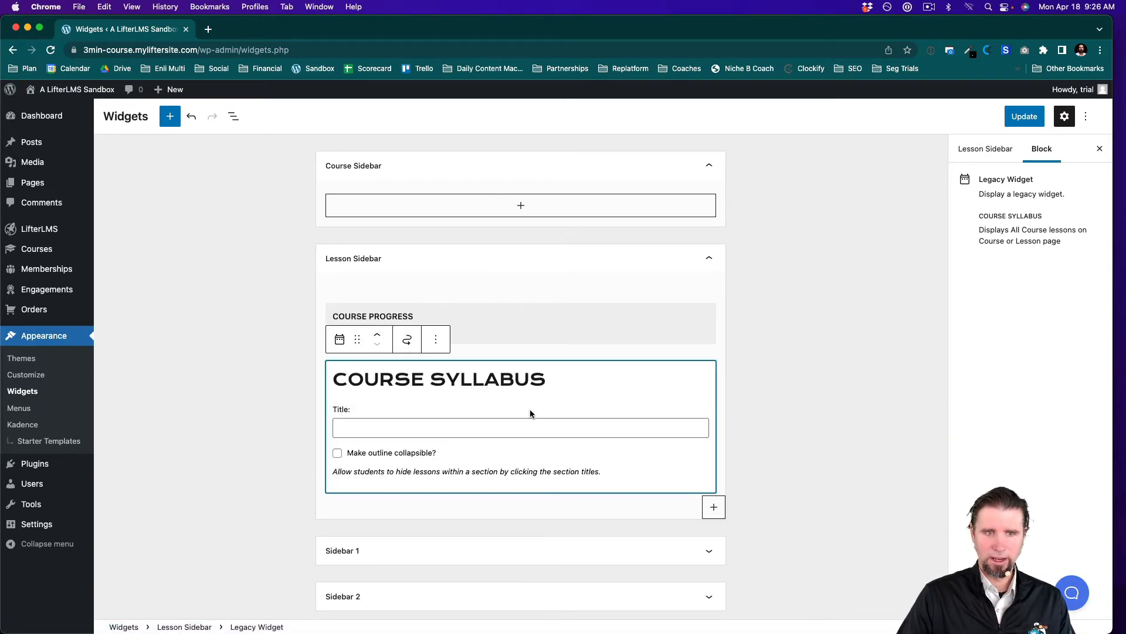
{"action": "left_click", "coordinate": [402, 433]}
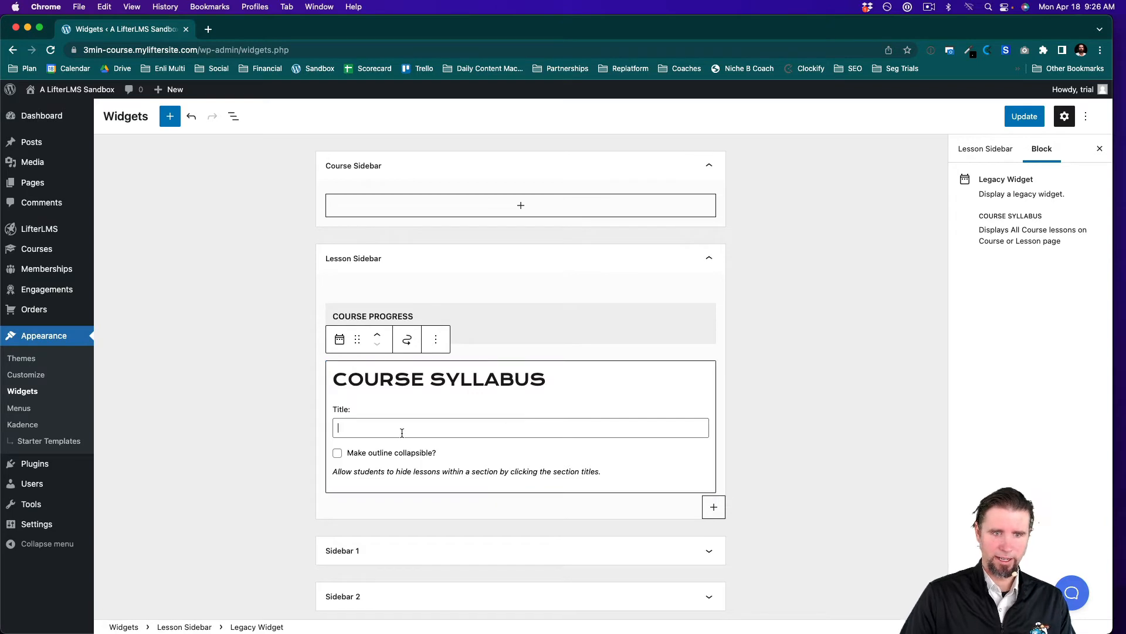
{"action": "type", "text": "Lessons"}
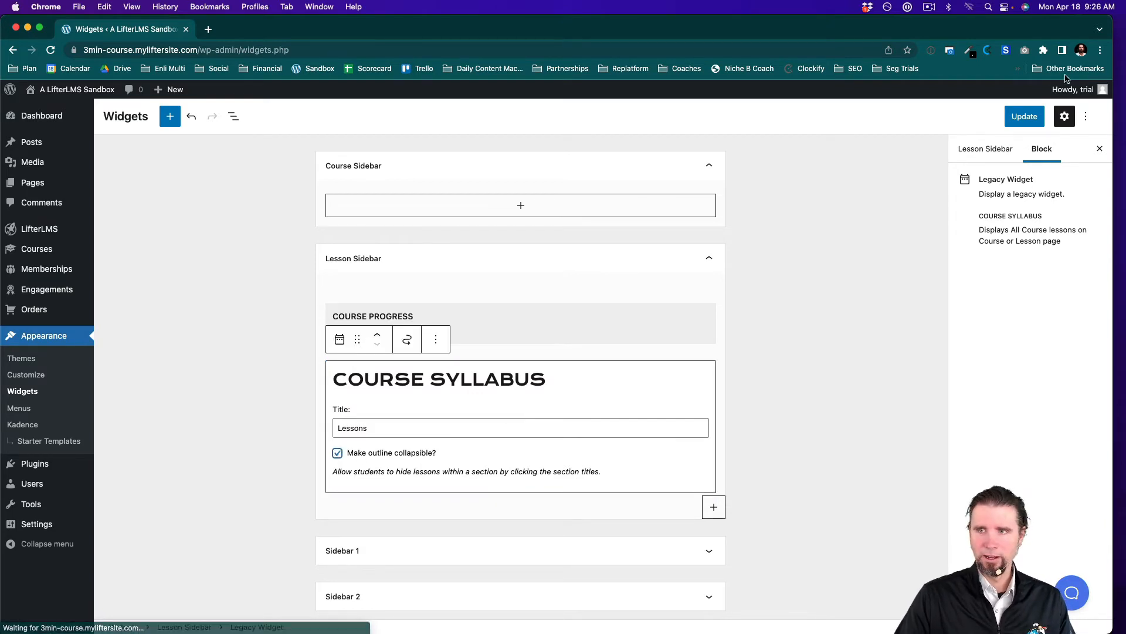
{"action": "left_click", "coordinate": [1024, 117]}
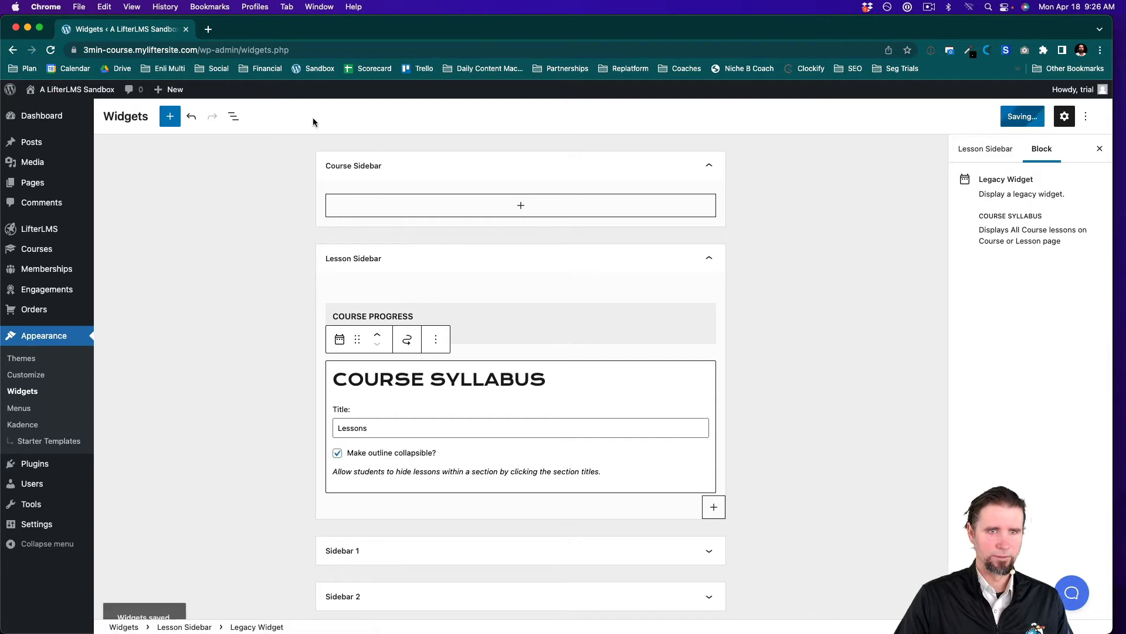
Visit the live site and open the Who Uses LifterLMS? lesson of the LifterLMS Quickstart Course from the catalog.
{"action": "mouse_move", "coordinate": [64, 90]}
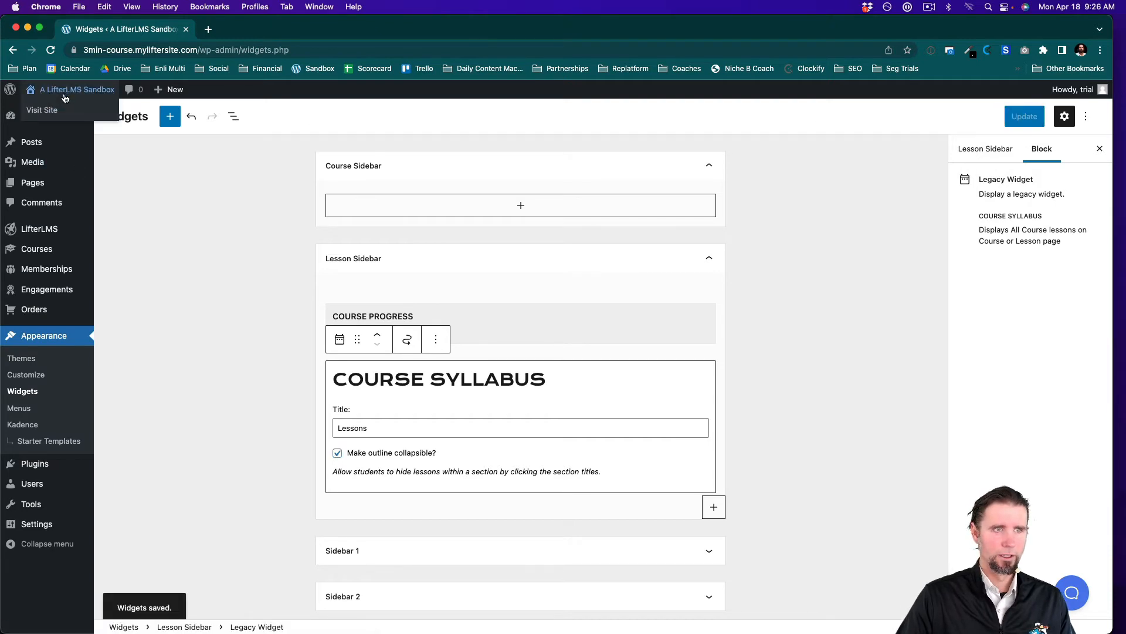
{"action": "left_click", "coordinate": [53, 111]}
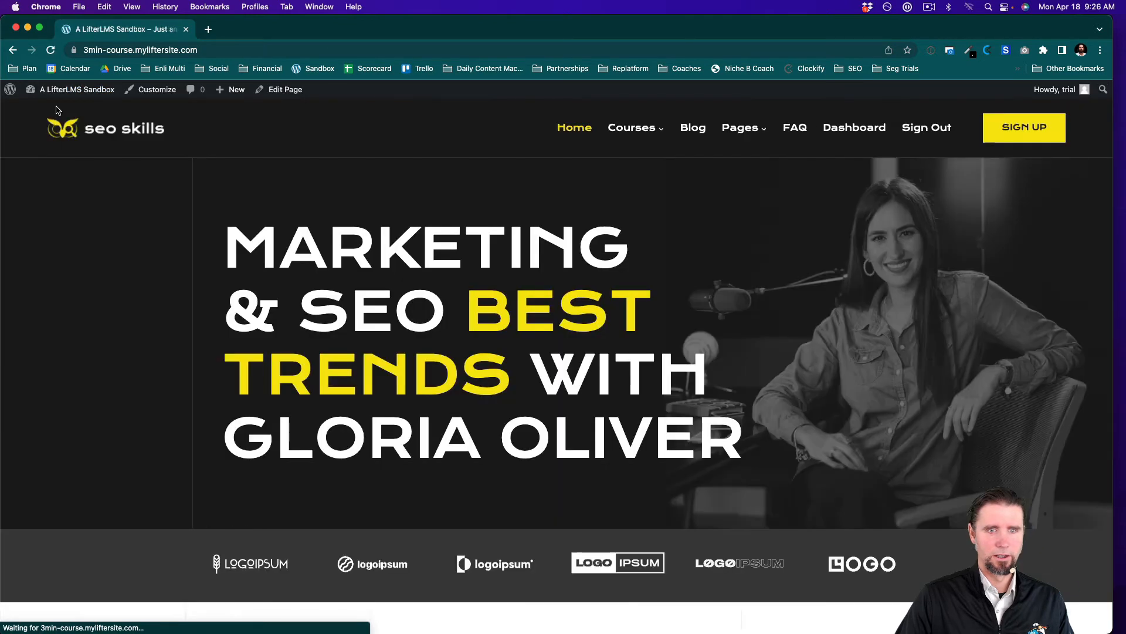
{"action": "mouse_move", "coordinate": [641, 129]}
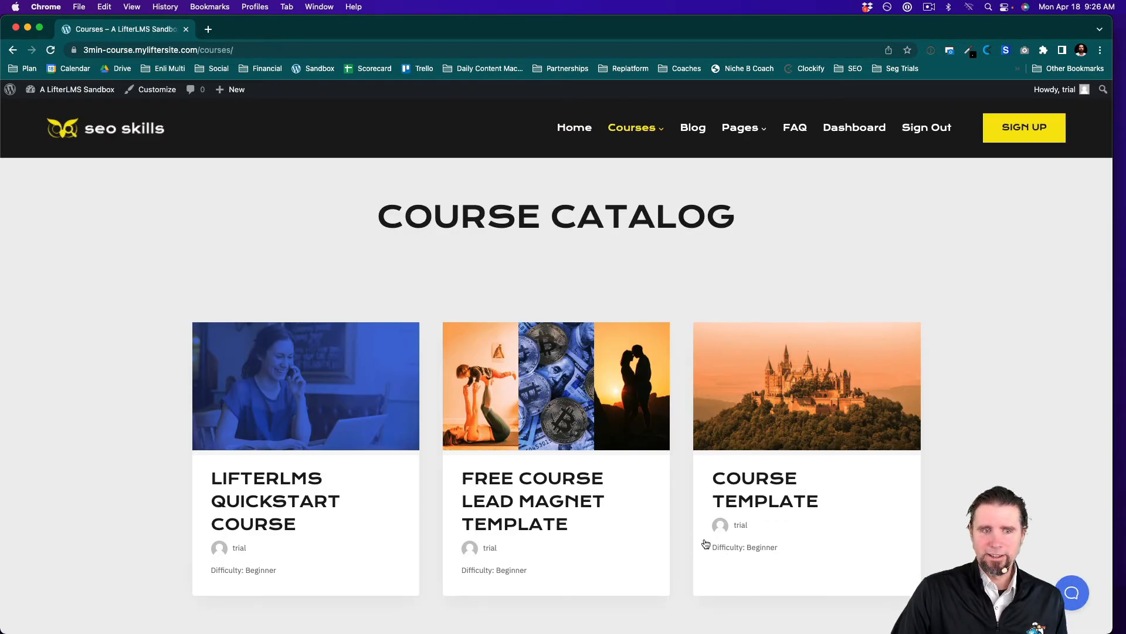
{"action": "left_click", "coordinate": [272, 503]}
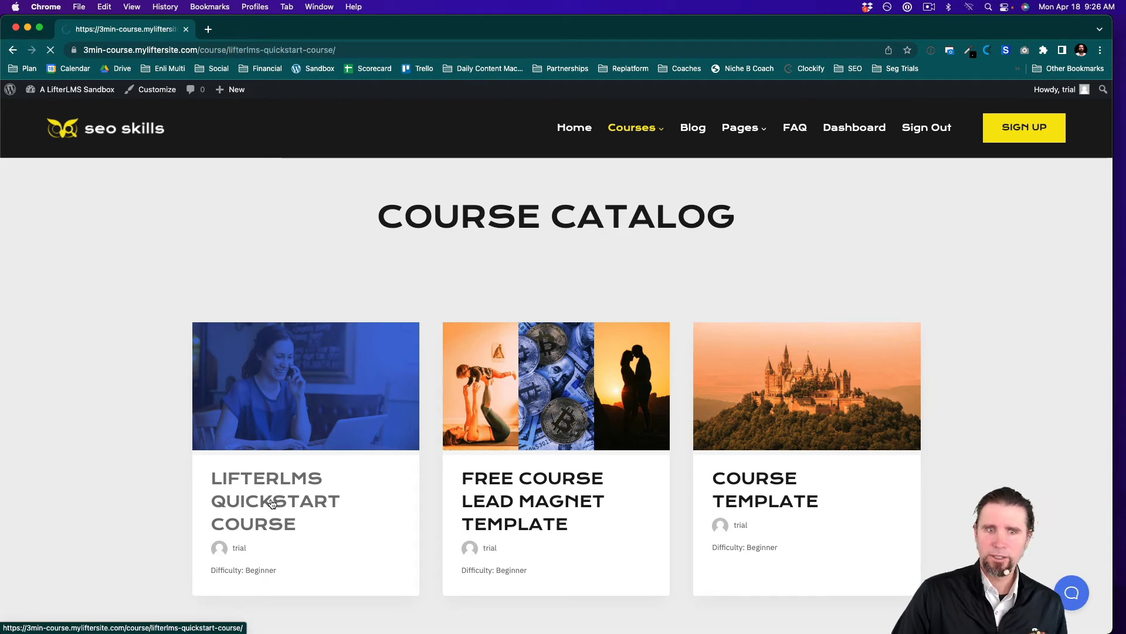
{"action": "scroll", "coordinate": [272, 503], "scroll_direction": "down", "scroll_amount": 8}
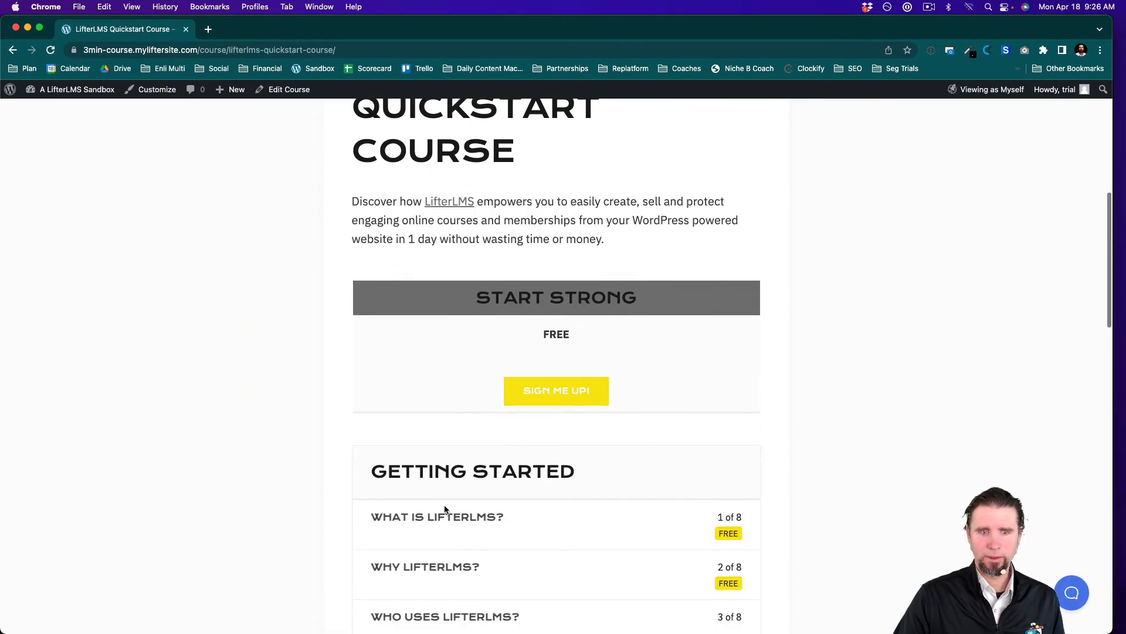
{"action": "scroll", "coordinate": [433, 569], "scroll_direction": "down", "scroll_amount": 2}
{"action": "left_click", "coordinate": [432, 565]}
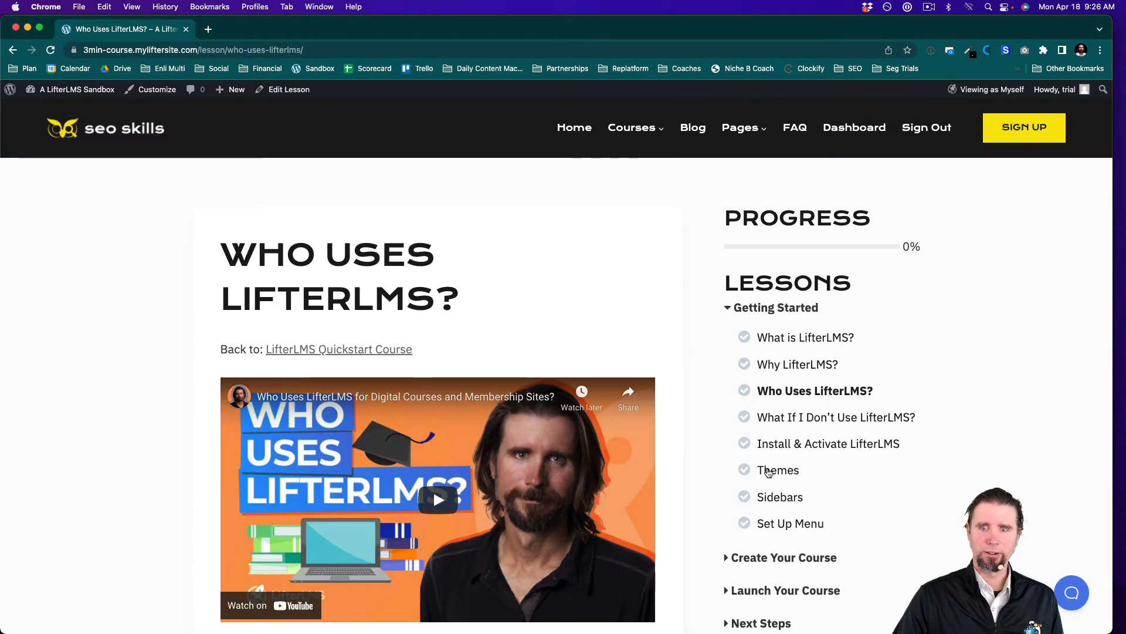
Examine the lesson's Progress and Lessons sidebar, expanding and collapsing the Create Your Course section.
{"action": "scroll", "coordinate": [768, 472], "scroll_direction": "down", "scroll_amount": 3}
{"action": "left_click", "coordinate": [751, 439]}
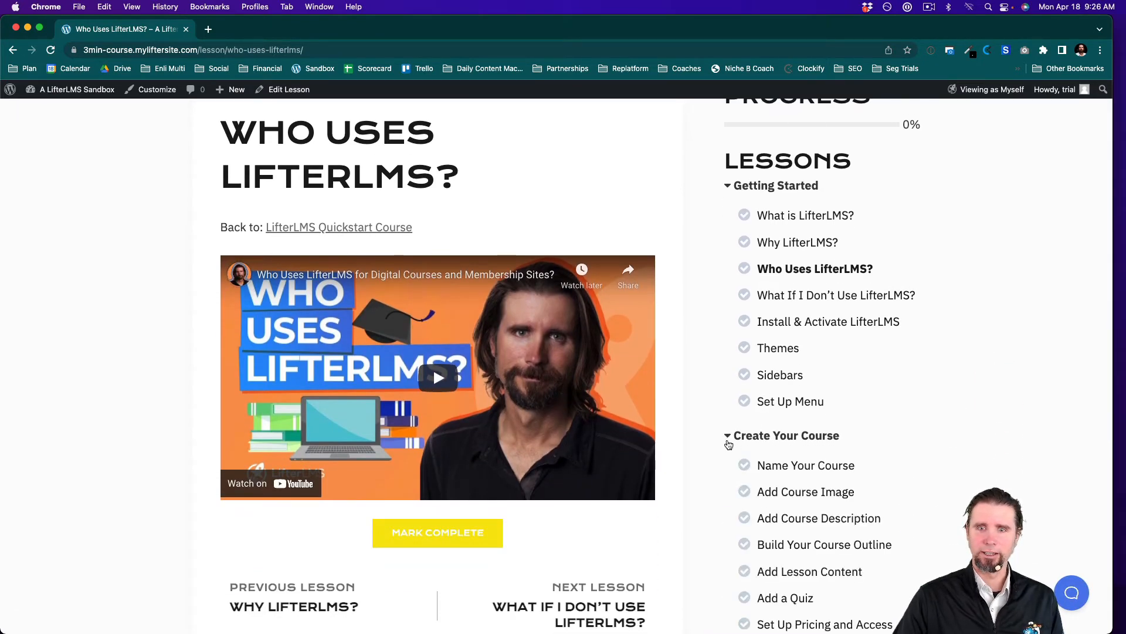
{"action": "left_click", "coordinate": [729, 436]}
{"action": "scroll", "coordinate": [727, 443], "scroll_direction": "down", "scroll_amount": 3}
{"action": "scroll", "coordinate": [727, 422], "scroll_direction": "up", "scroll_amount": 3}
{"action": "scroll", "coordinate": [727, 411], "scroll_direction": "up", "scroll_amount": 3}
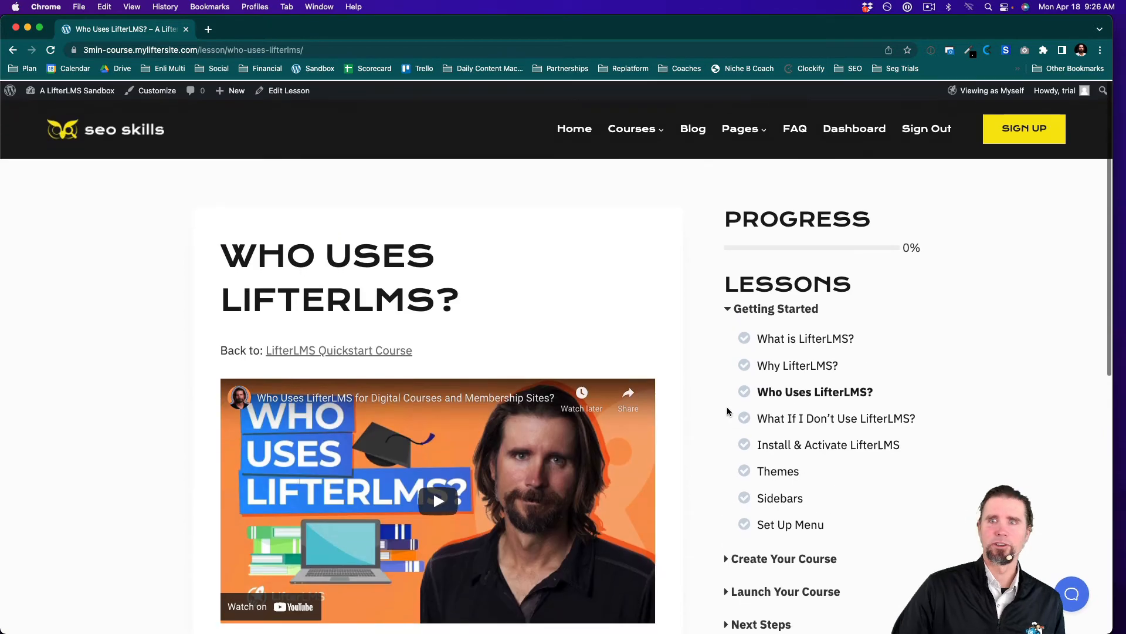
{"action": "scroll", "coordinate": [727, 411], "scroll_direction": "down", "scroll_amount": 5}
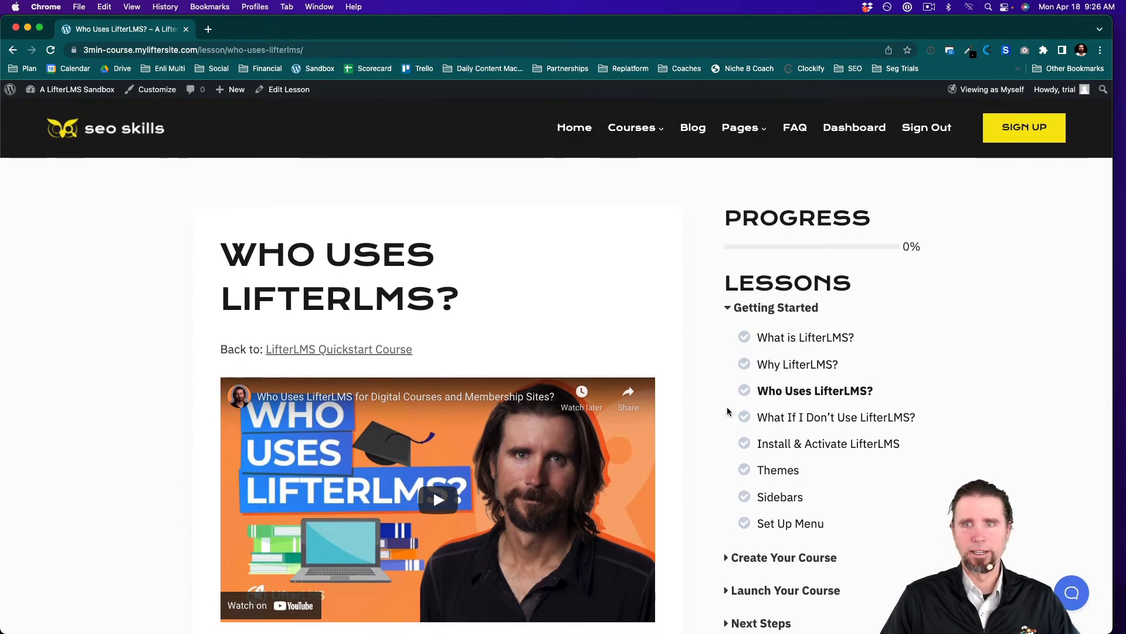
{"action": "scroll", "coordinate": [729, 409], "scroll_direction": "up", "scroll_amount": 5}
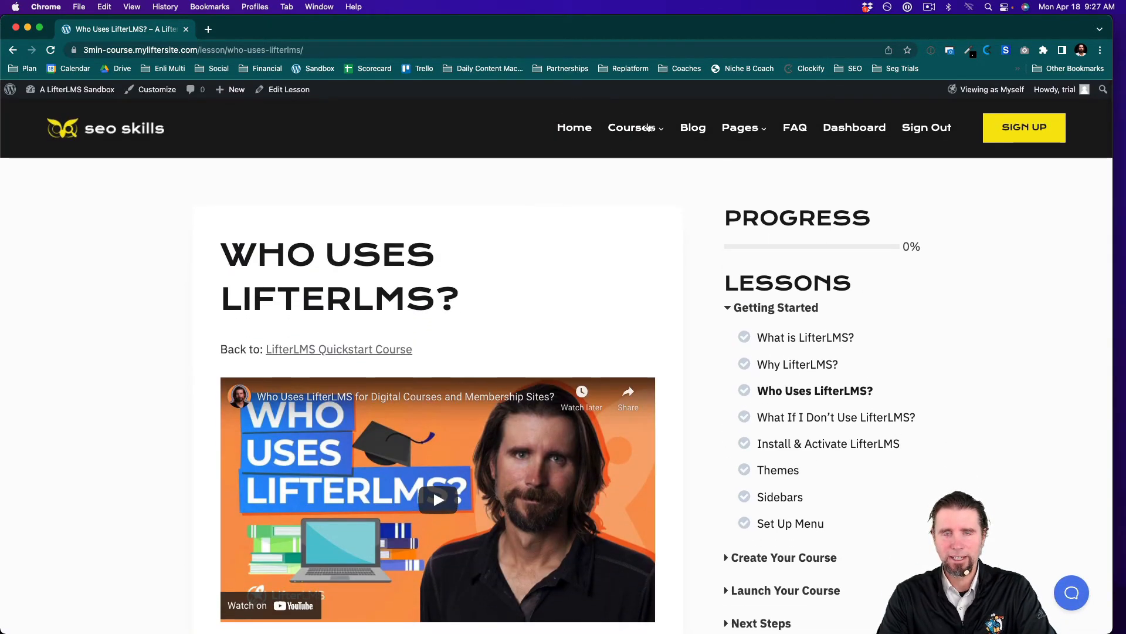
{"action": "mouse_move", "coordinate": [630, 141]}
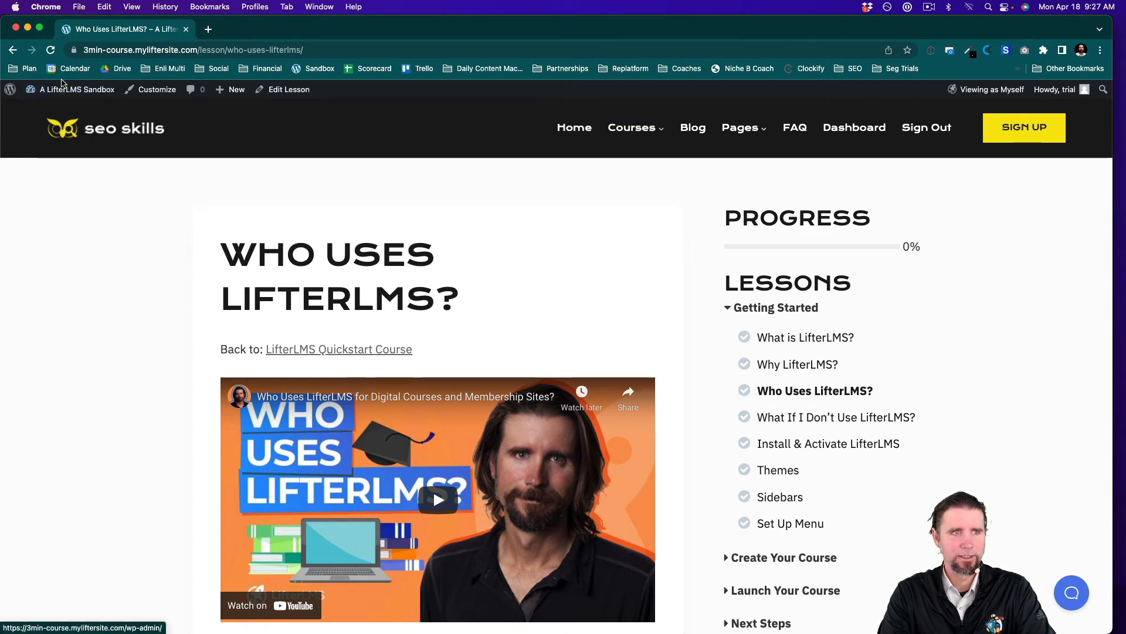
Return to the site's admin area, upload and install the plugin file lifterlms-stripe-5.4.0.zip, and activate it.
{"action": "mouse_move", "coordinate": [59, 91]}
{"action": "left_click", "coordinate": [51, 110]}
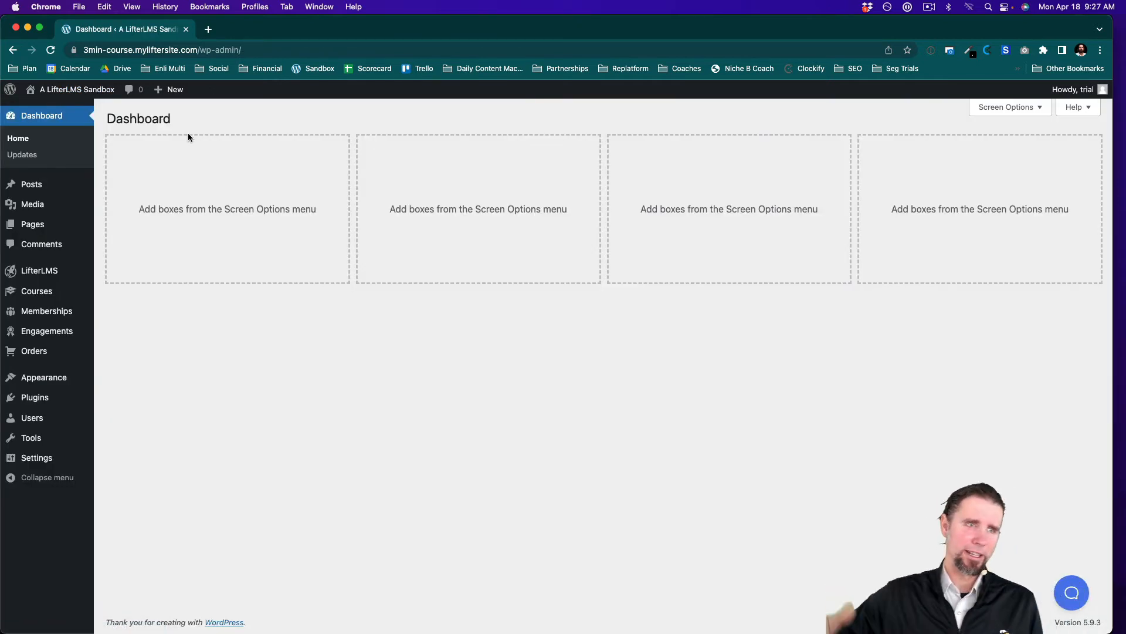
{"action": "mouse_move", "coordinate": [51, 88]}
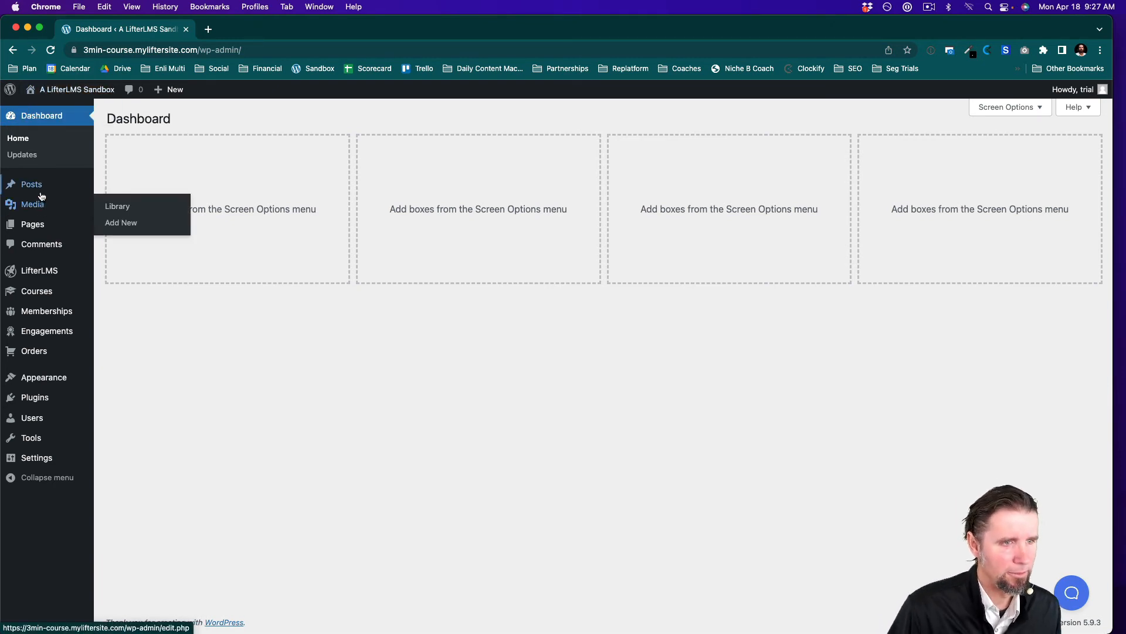
{"action": "mouse_move", "coordinate": [35, 395]}
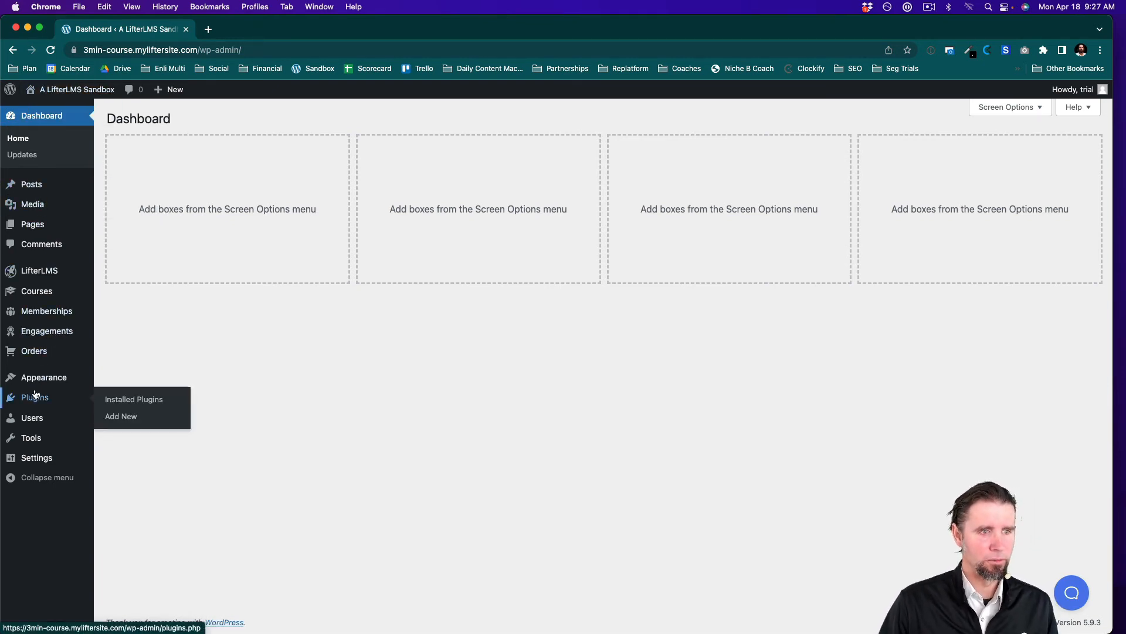
{"action": "left_click", "coordinate": [157, 417]}
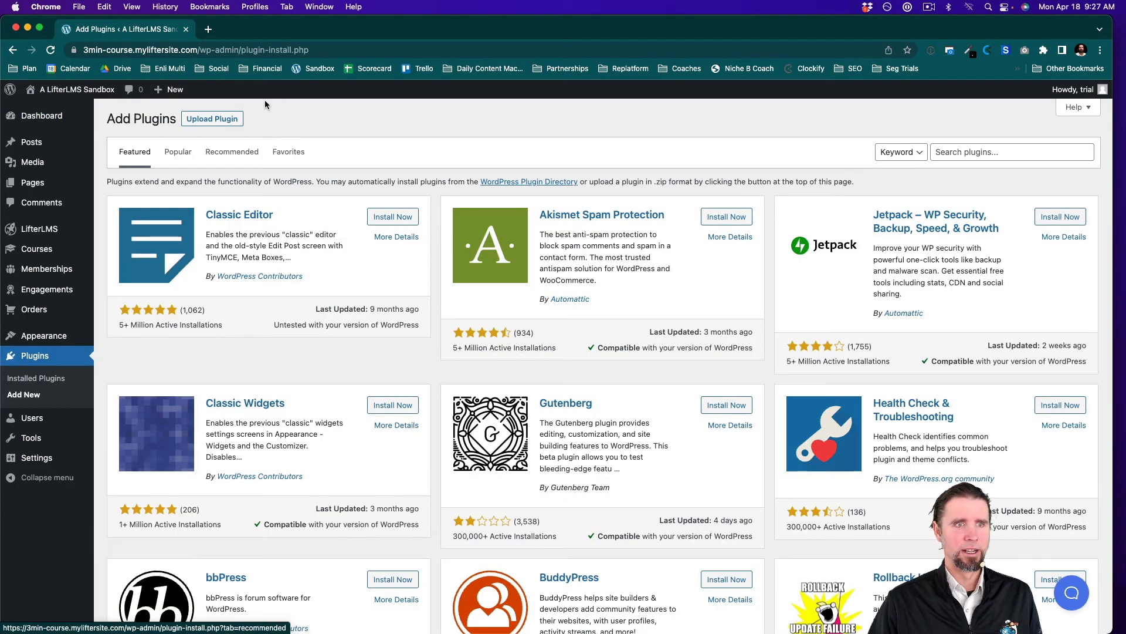
{"action": "left_click", "coordinate": [236, 117]}
{"action": "left_click", "coordinate": [515, 226]}
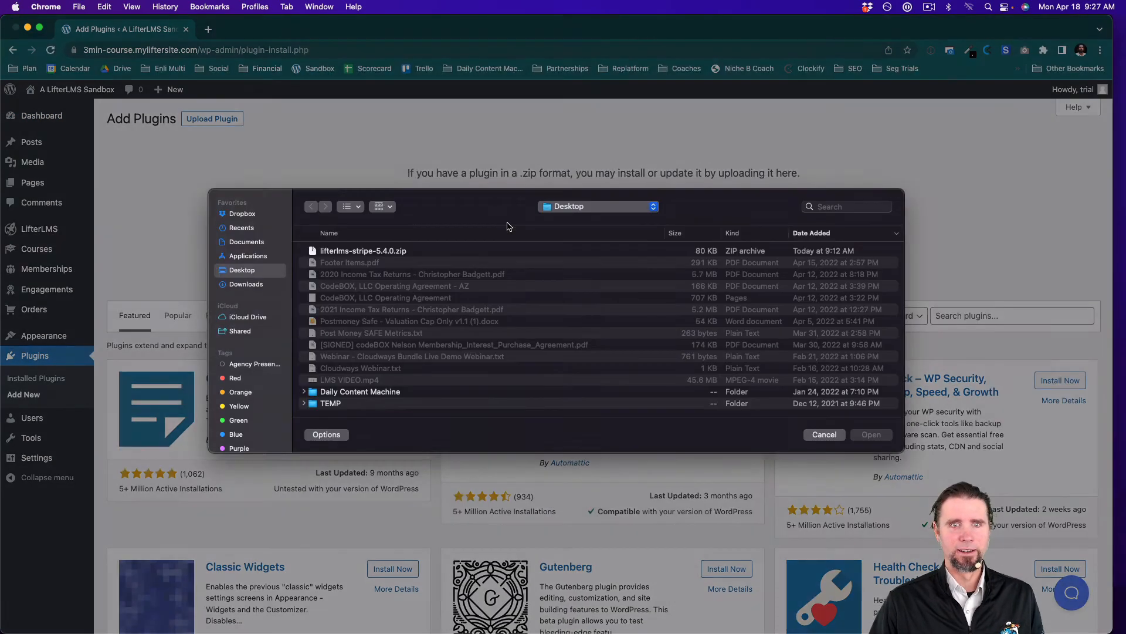
{"action": "left_click", "coordinate": [872, 439]}
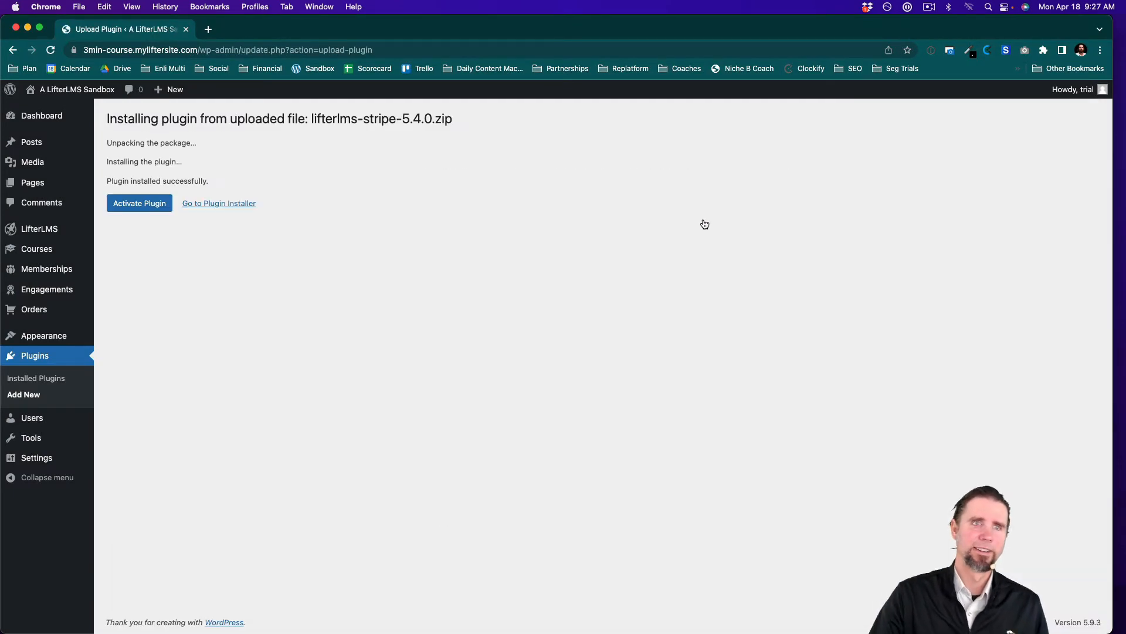
{"action": "left_click", "coordinate": [135, 213]}
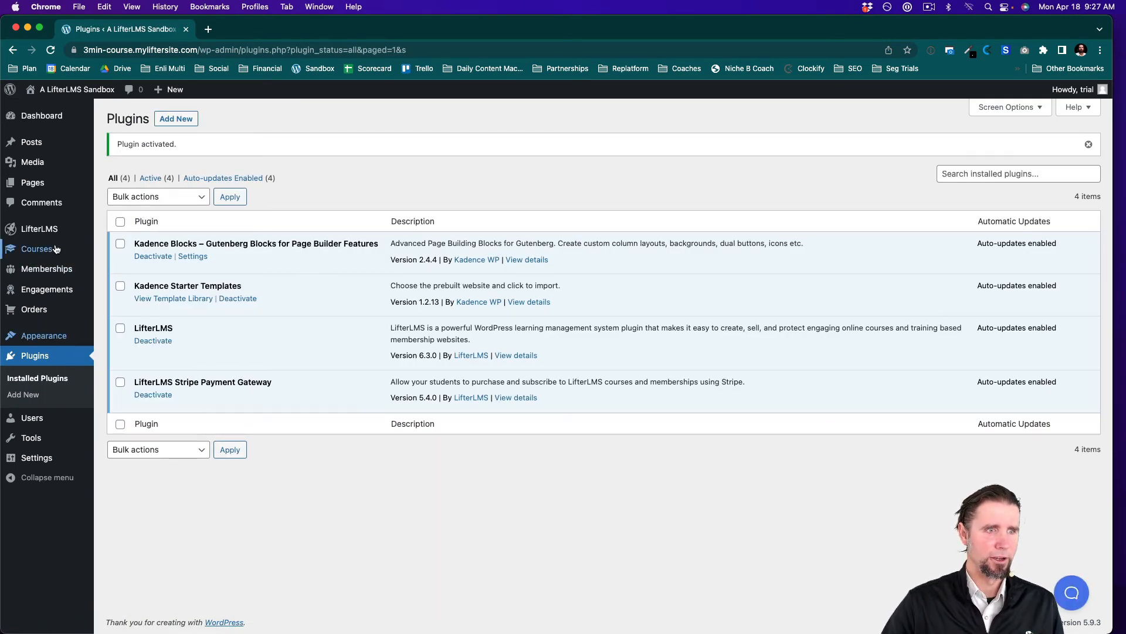
Go to the LifterLMS checkout settings and open the Stripe payment gateway's settings.
{"action": "mouse_move", "coordinate": [51, 233]}
{"action": "left_click", "coordinate": [124, 235]}
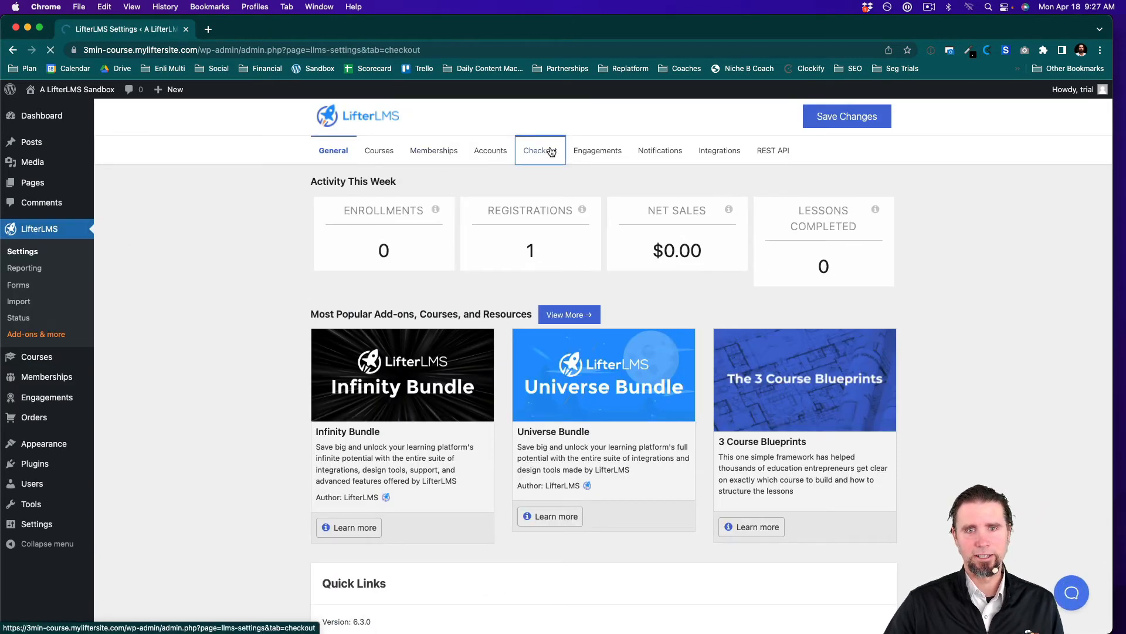
{"action": "scroll", "coordinate": [783, 410], "scroll_direction": "down", "scroll_amount": 3}
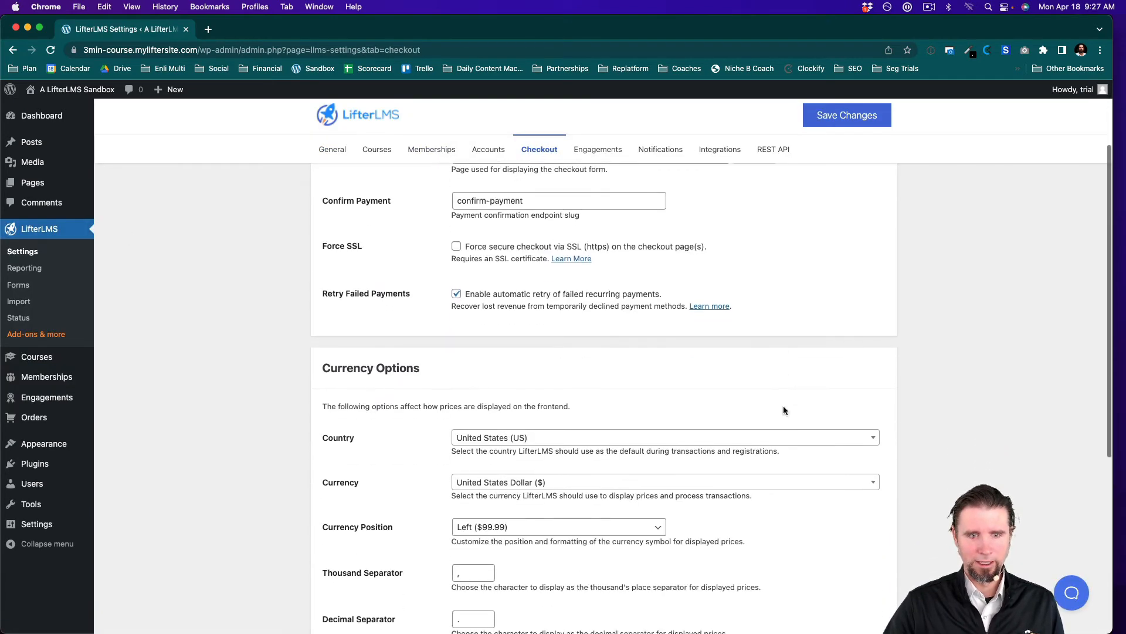
{"action": "scroll", "coordinate": [784, 406], "scroll_direction": "down", "scroll_amount": 1}
{"action": "scroll", "coordinate": [784, 406], "scroll_direction": "up", "scroll_amount": 3}
{"action": "scroll", "coordinate": [717, 366], "scroll_direction": "down", "scroll_amount": 3}
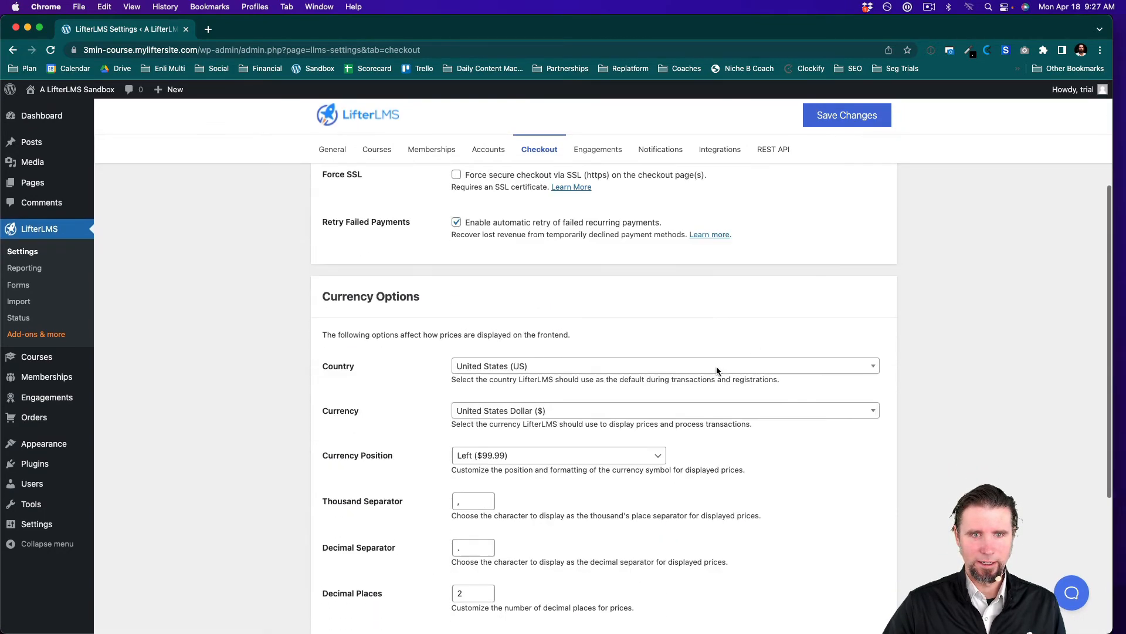
{"action": "scroll", "coordinate": [716, 368], "scroll_direction": "down", "scroll_amount": 5}
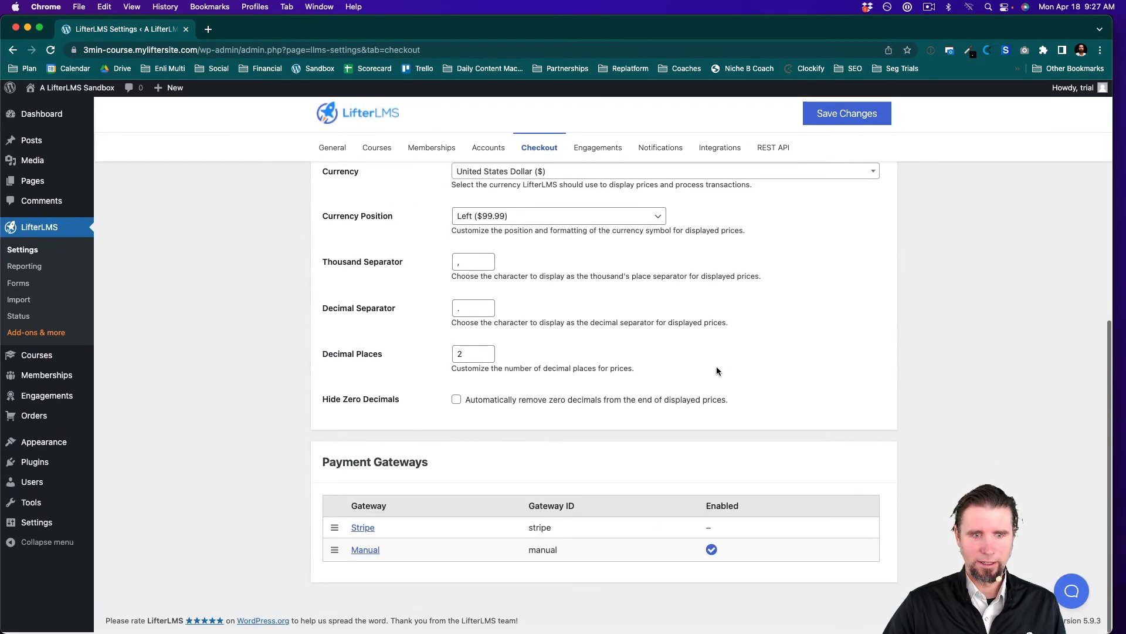
{"action": "left_click", "coordinate": [362, 530]}
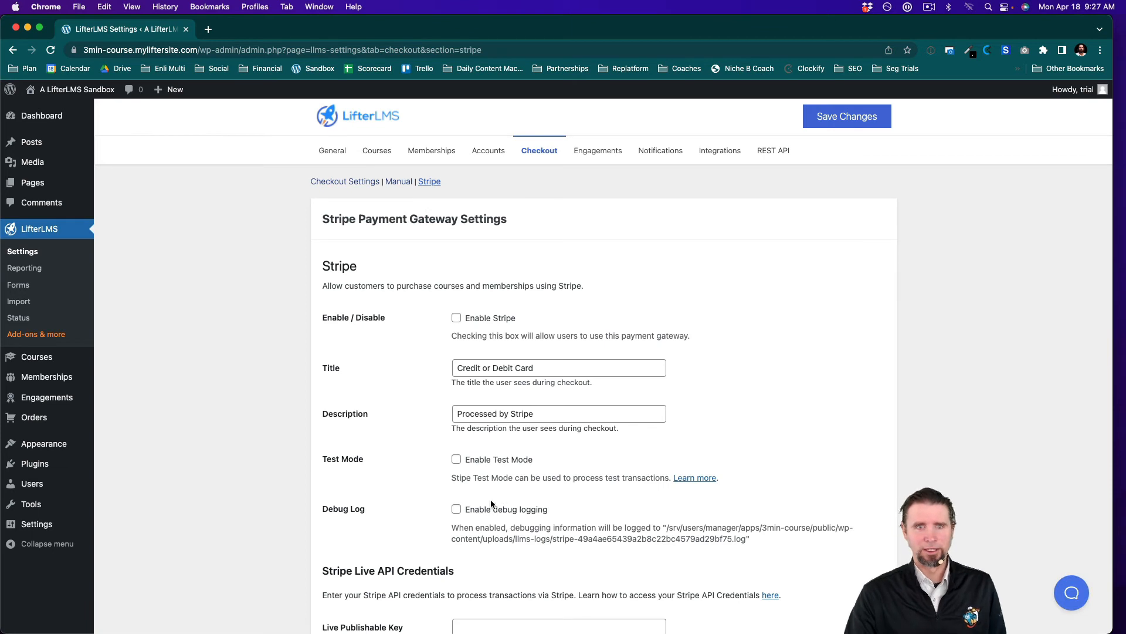
Enable the Stripe gateway and its test mode, and save the gateway settings.
{"action": "scroll", "coordinate": [477, 362], "scroll_direction": "down", "scroll_amount": 1}
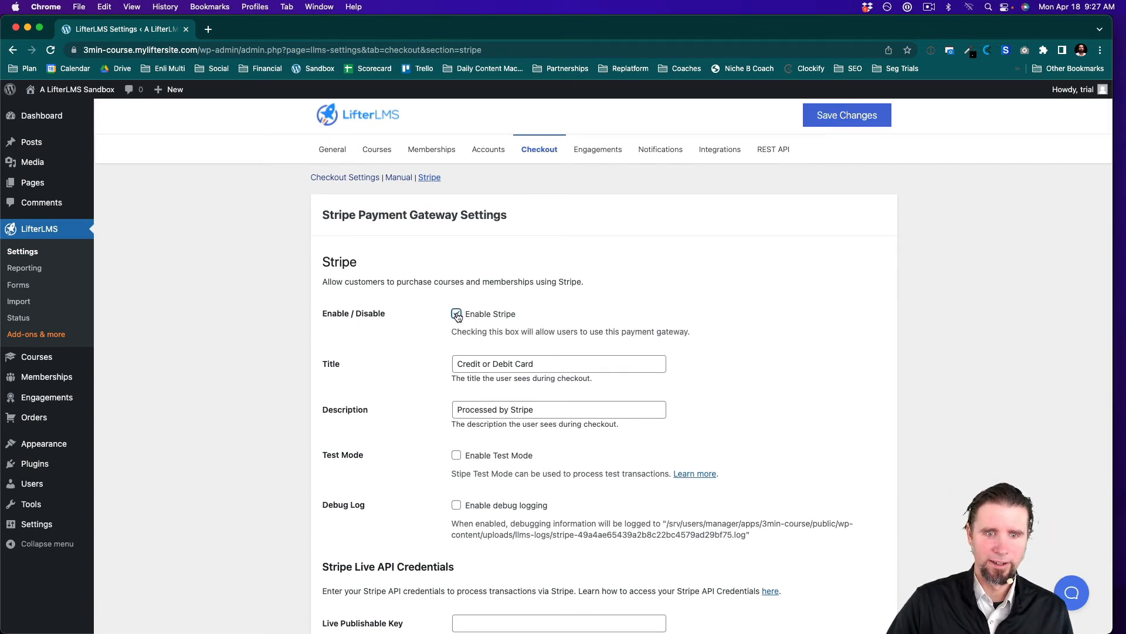
{"action": "scroll", "coordinate": [704, 417], "scroll_direction": "down", "scroll_amount": 2}
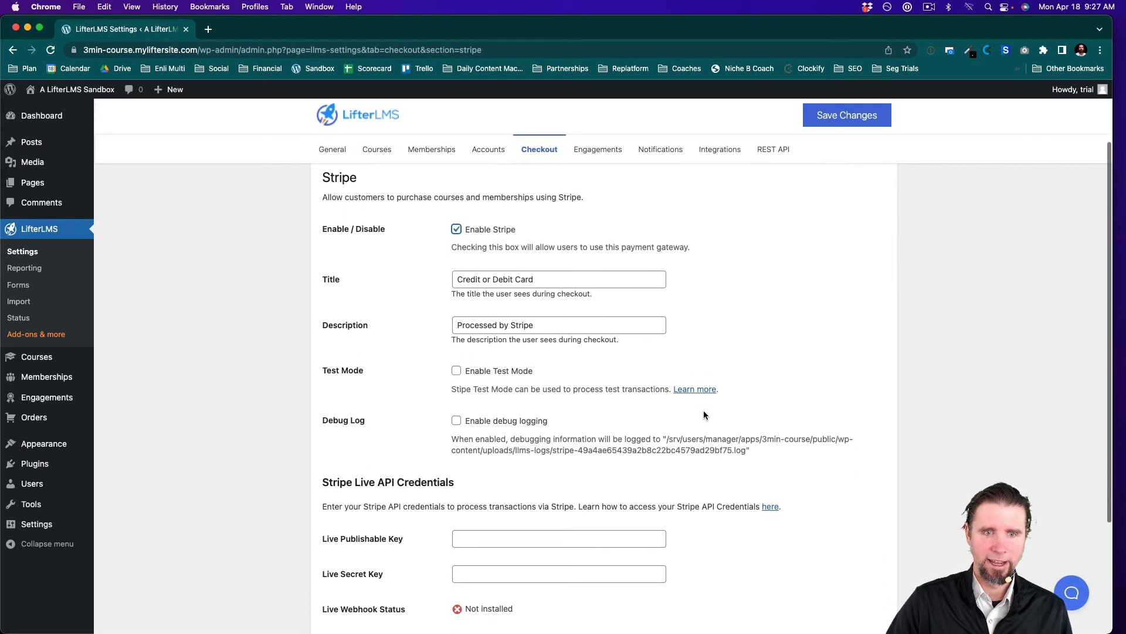
{"action": "left_click", "coordinate": [457, 362]}
{"action": "scroll", "coordinate": [669, 354], "scroll_direction": "down", "scroll_amount": 3}
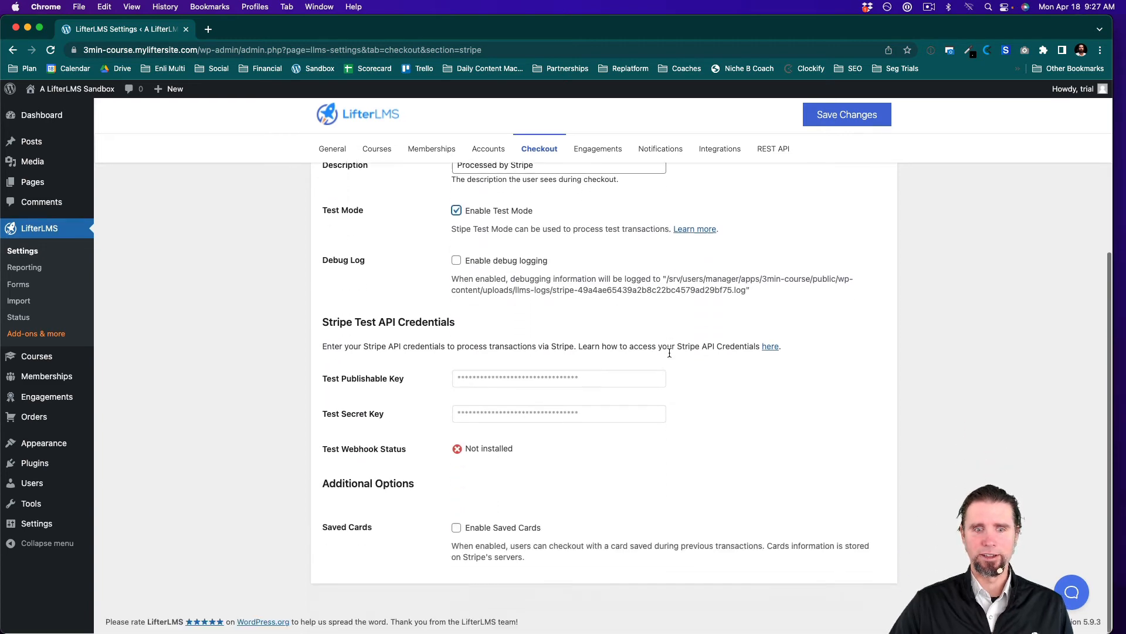
{"action": "scroll", "coordinate": [669, 352], "scroll_direction": "up", "scroll_amount": 5}
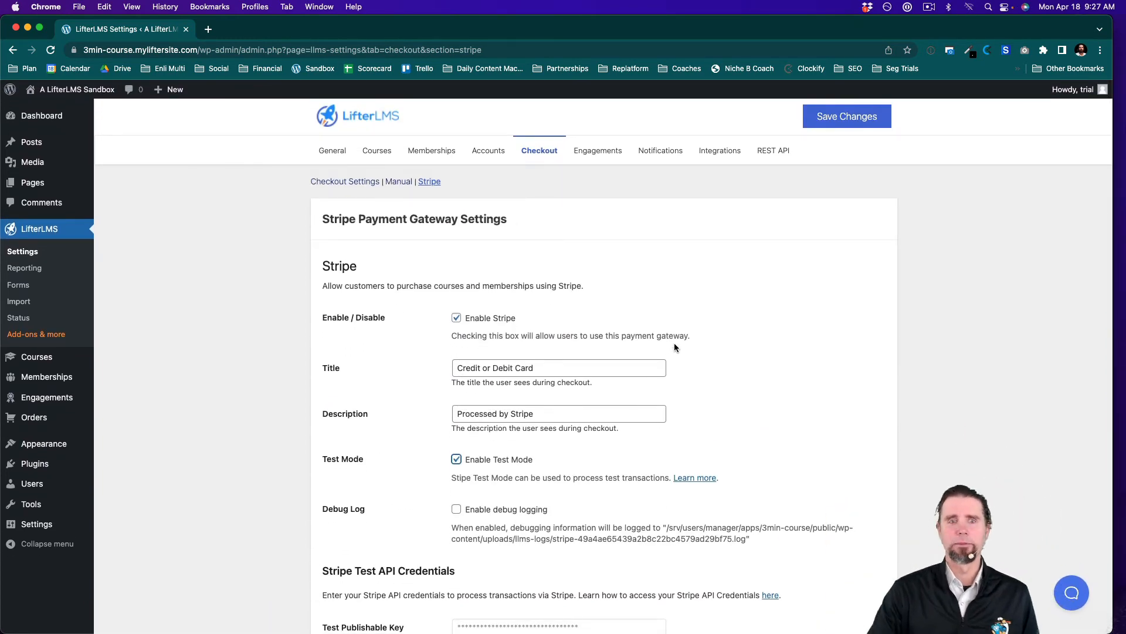
{"action": "left_click", "coordinate": [832, 117]}
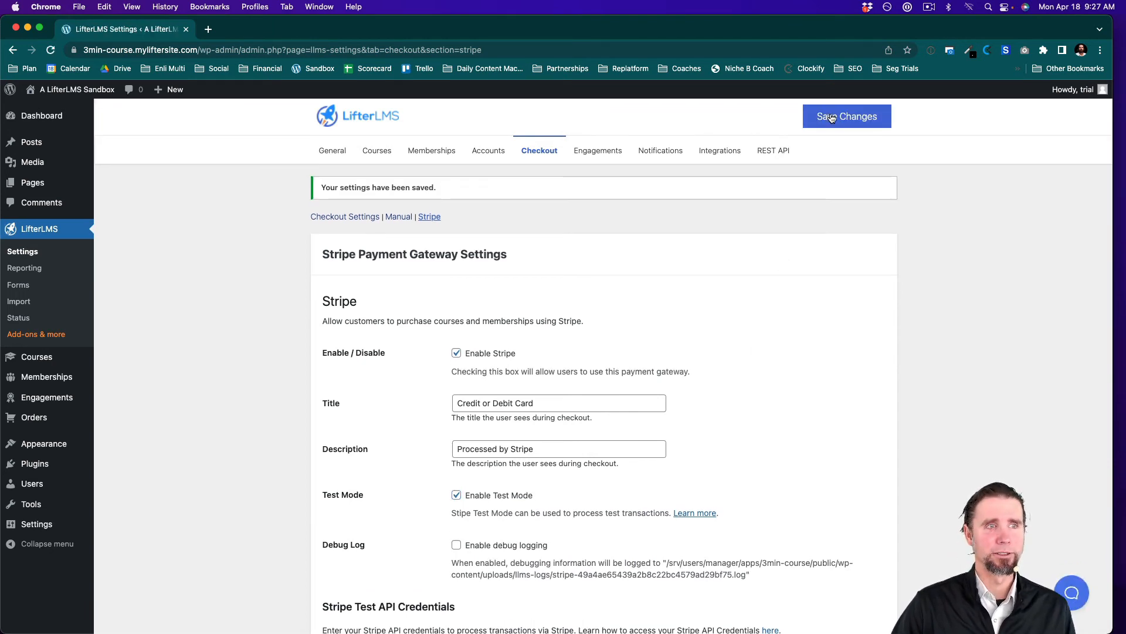
On the live site, open Course Template from the course catalog and start enrolling in its Private Coaching Plan.
{"action": "mouse_move", "coordinate": [65, 89]}
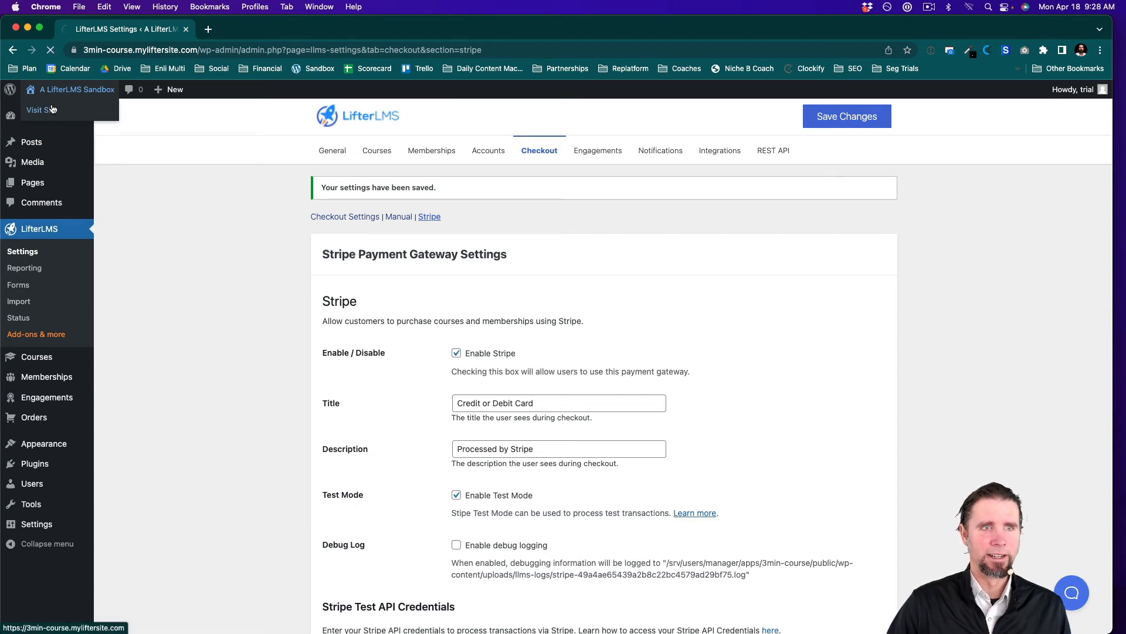
{"action": "left_click", "coordinate": [52, 110]}
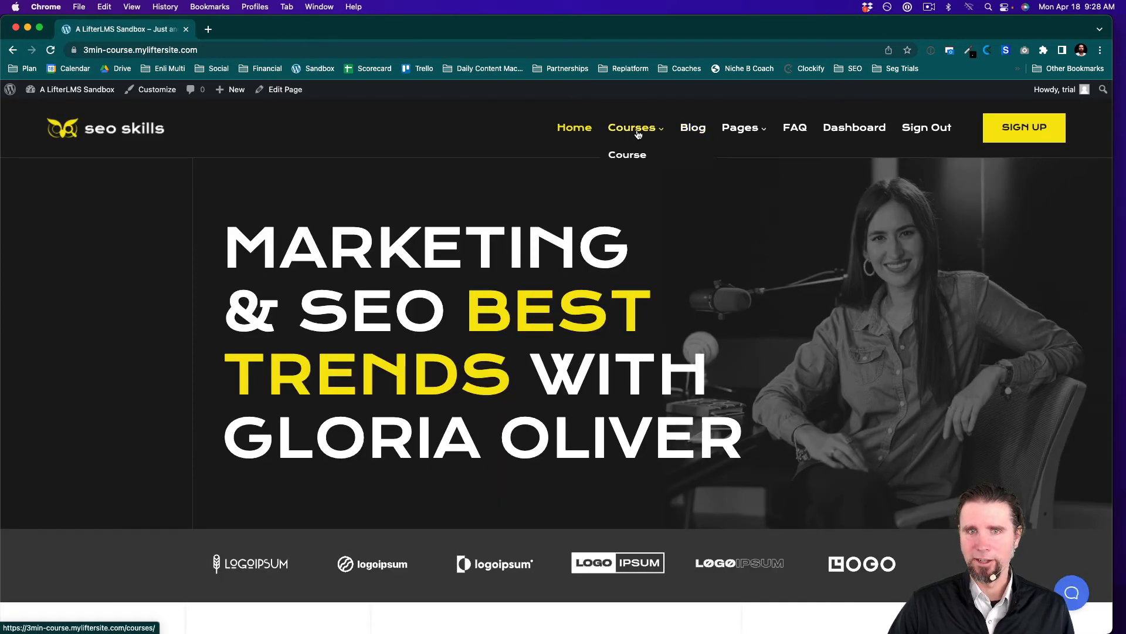
{"action": "left_click", "coordinate": [638, 135]}
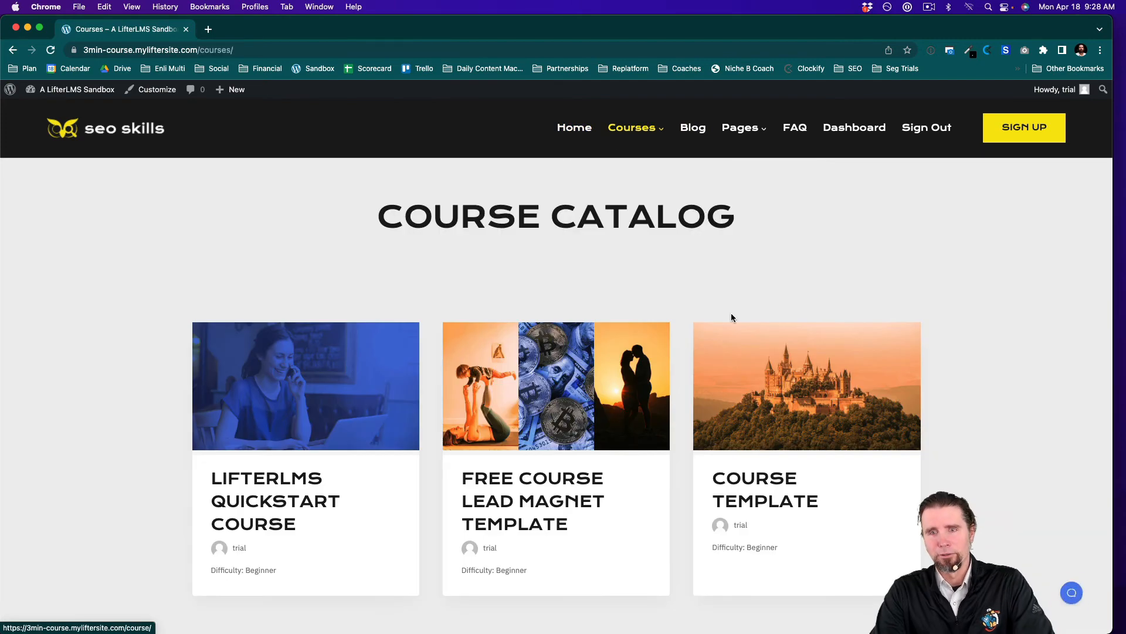
{"action": "left_click", "coordinate": [749, 499]}
{"action": "scroll", "coordinate": [750, 499], "scroll_direction": "down", "scroll_amount": 15}
{"action": "scroll", "coordinate": [749, 498], "scroll_direction": "down", "scroll_amount": 20}
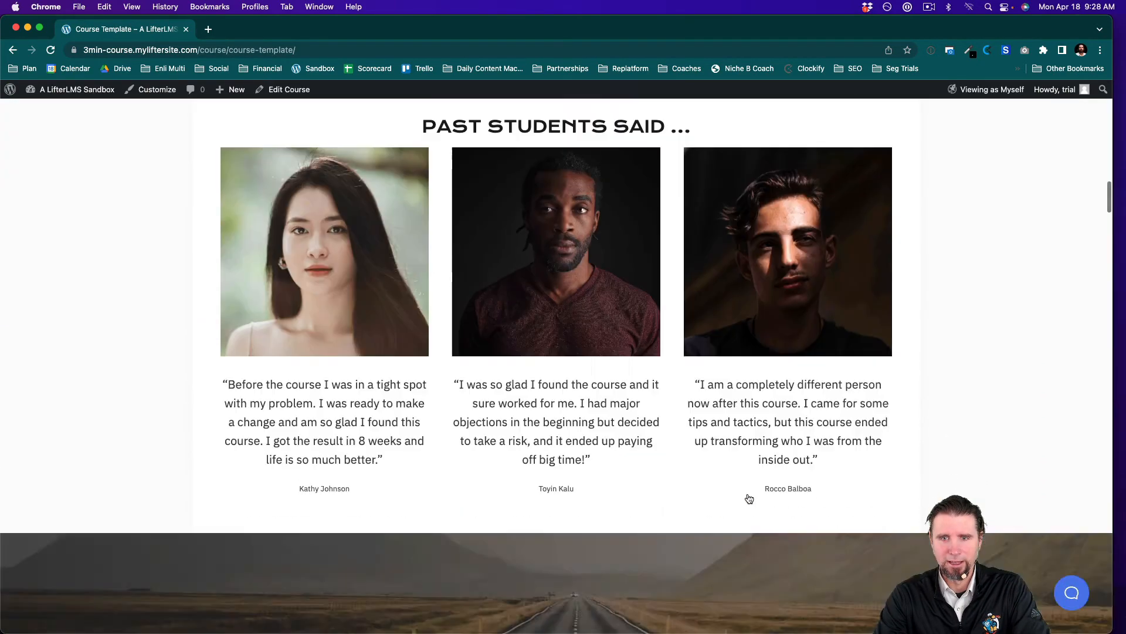
{"action": "scroll", "coordinate": [750, 498], "scroll_direction": "down", "scroll_amount": 10}
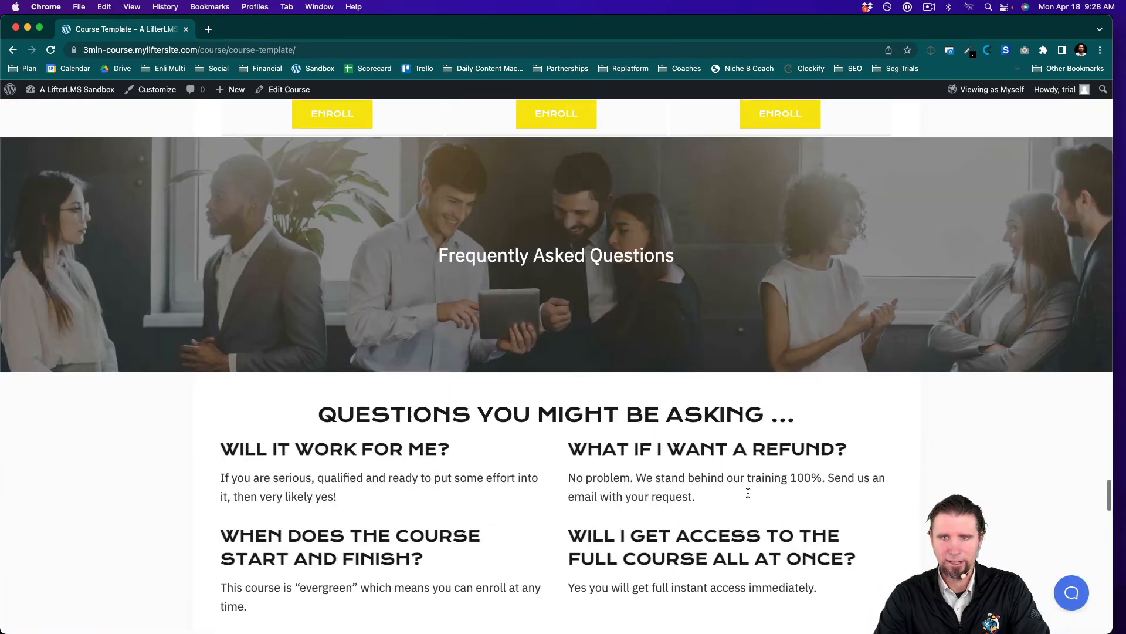
{"action": "scroll", "coordinate": [747, 490], "scroll_direction": "up", "scroll_amount": 6}
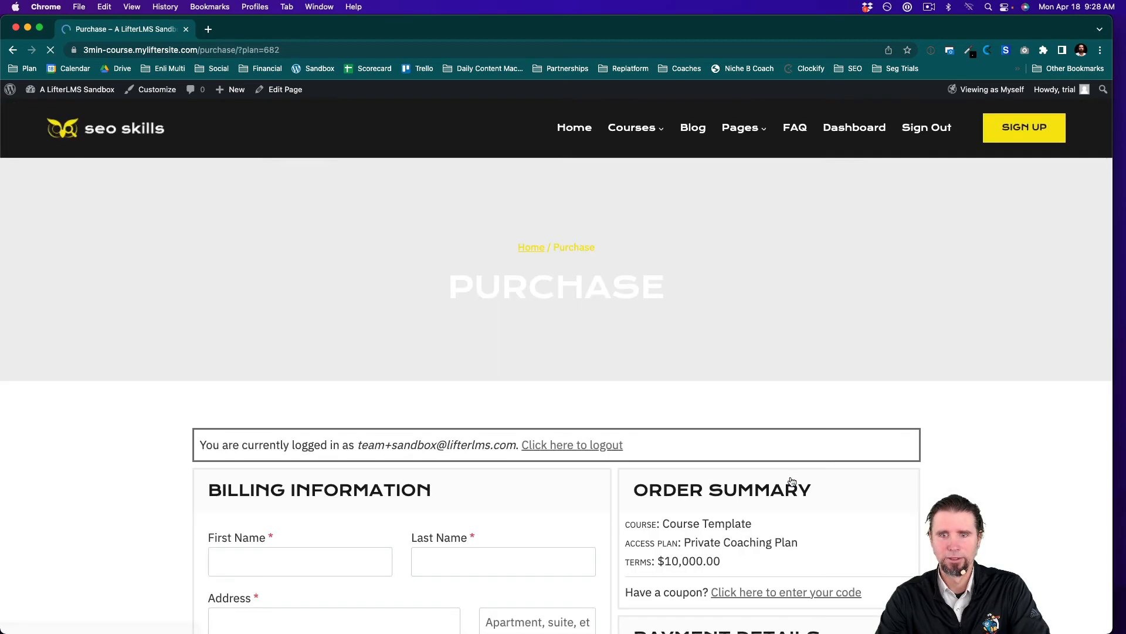
Examine the purchase page's billing fields, order summary, and Stripe and manual payment options.
{"action": "scroll", "coordinate": [791, 481], "scroll_direction": "down", "scroll_amount": 3}
{"action": "scroll", "coordinate": [792, 481], "scroll_direction": "down", "scroll_amount": 2}
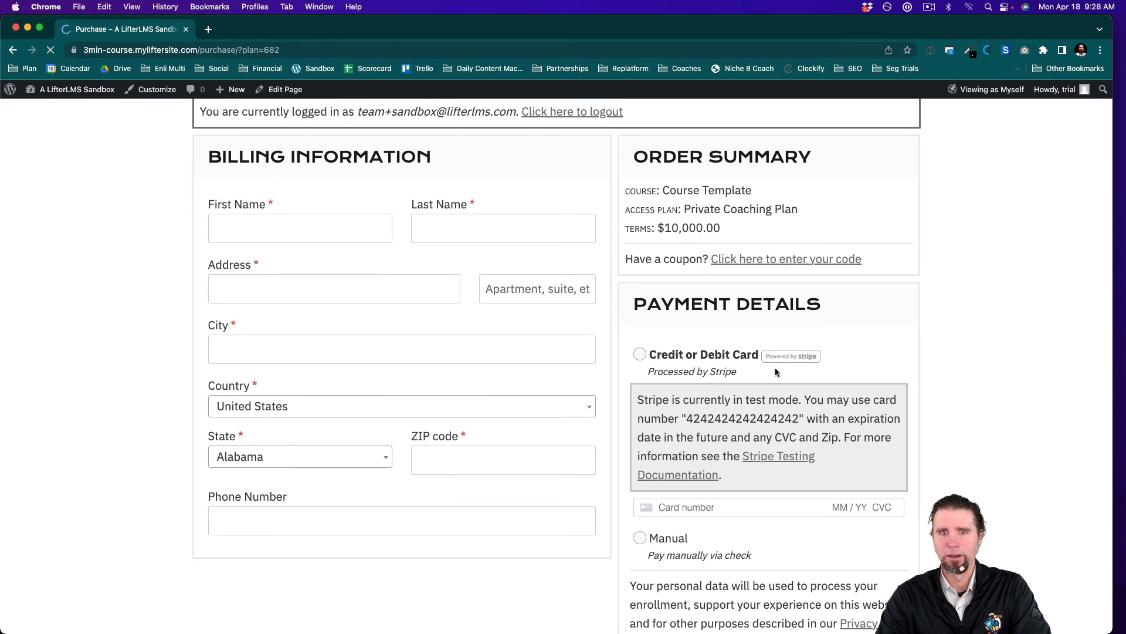
{"action": "scroll", "coordinate": [770, 368], "scroll_direction": "down", "scroll_amount": 3}
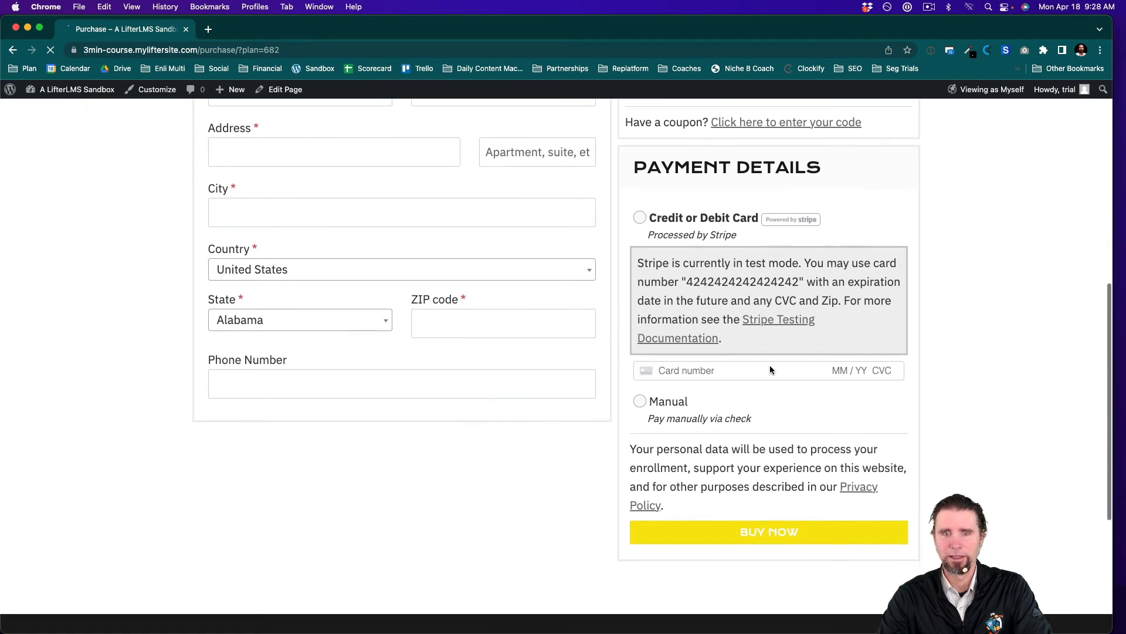
{"action": "scroll", "coordinate": [770, 369], "scroll_direction": "up", "scroll_amount": 6}
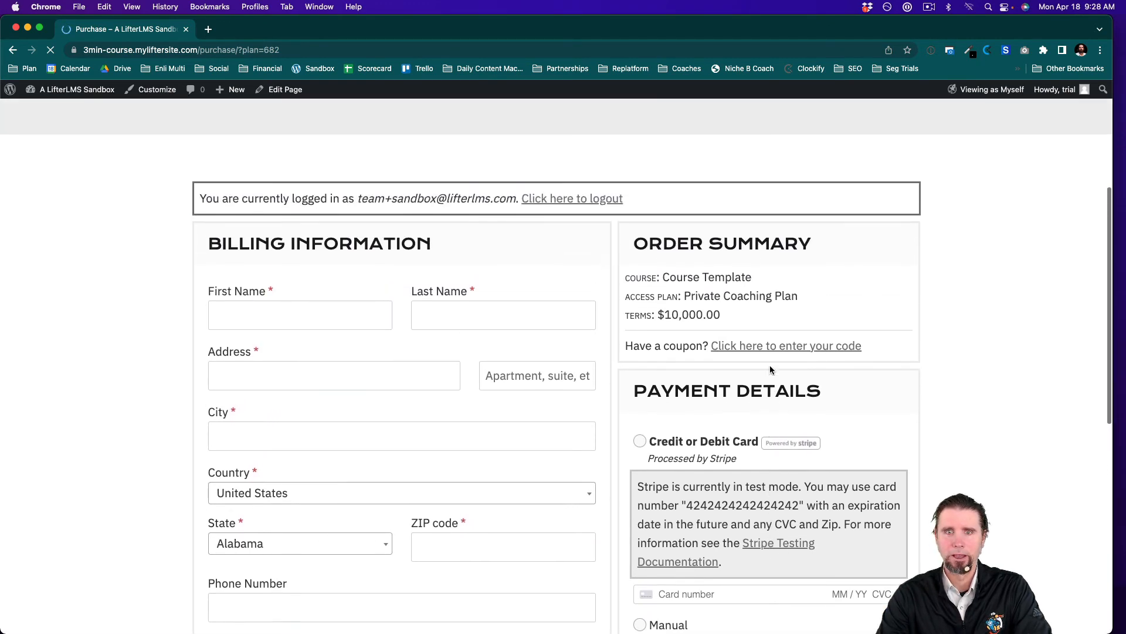
{"action": "scroll", "coordinate": [770, 368], "scroll_direction": "down", "scroll_amount": 4}
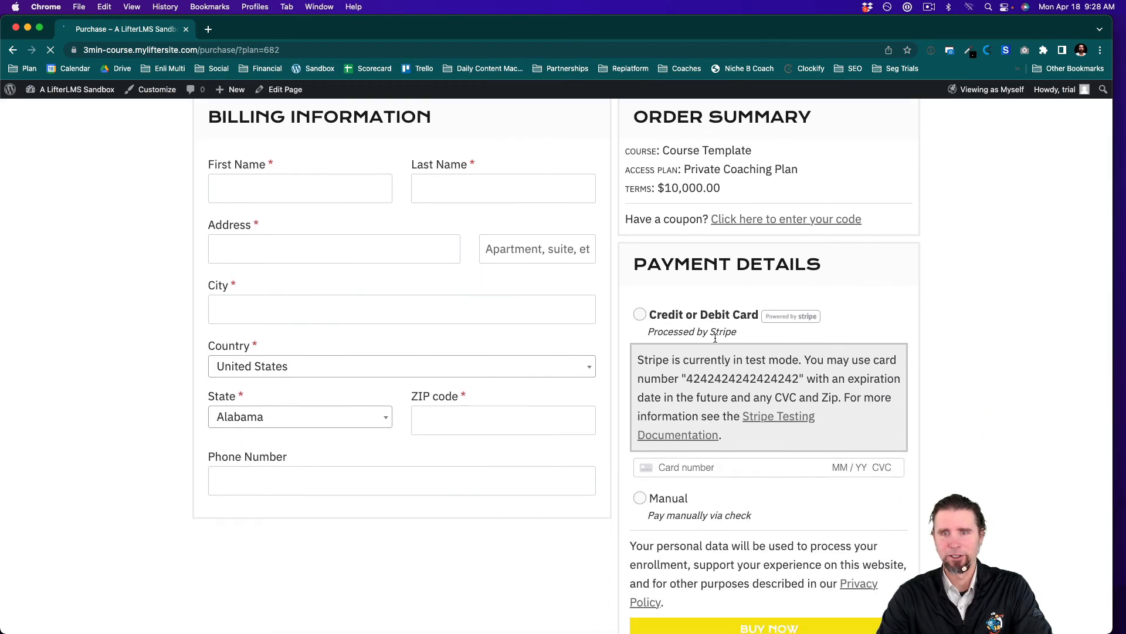
{"action": "scroll", "coordinate": [849, 294], "scroll_direction": "up", "scroll_amount": 7}
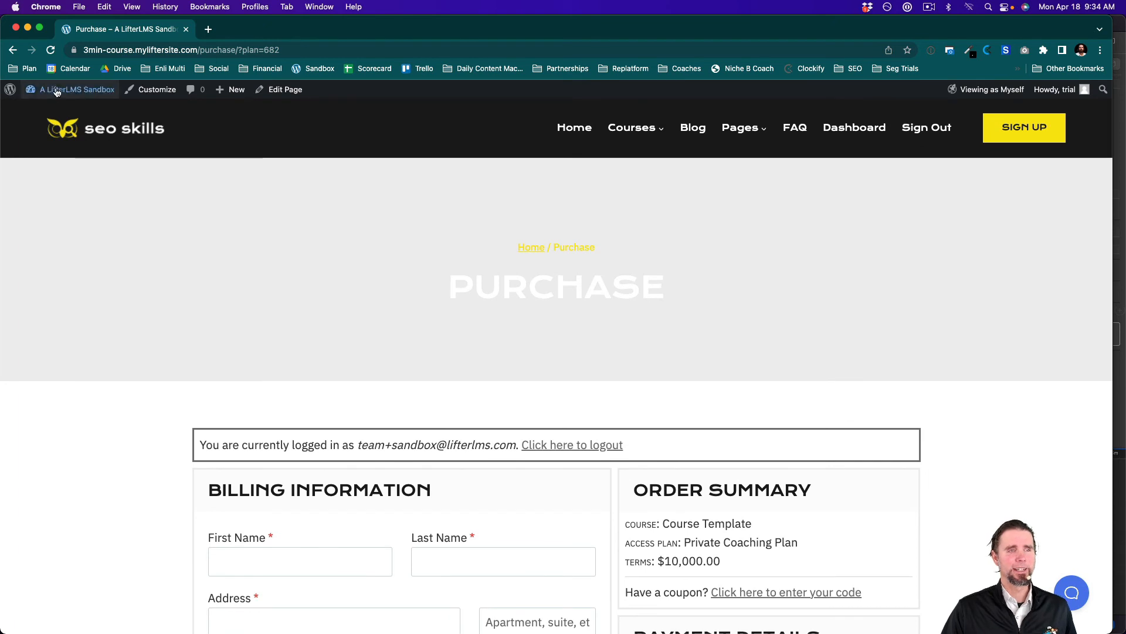
Return to the site's admin area, create a new course titled Awesome Course, and publish it.
{"action": "mouse_move", "coordinate": [56, 91]}
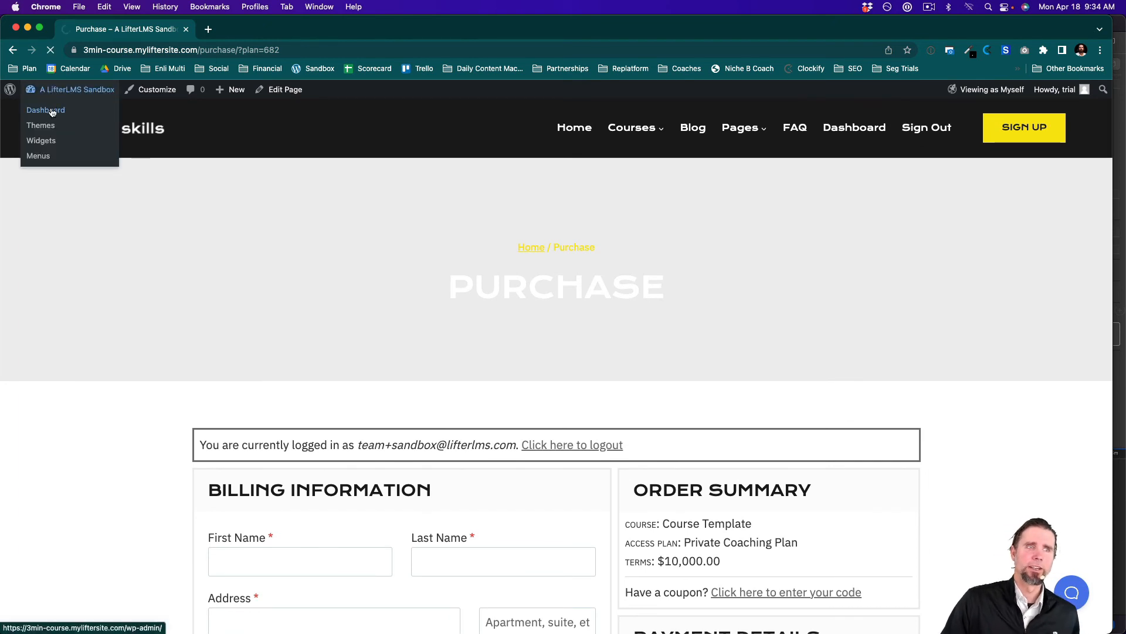
{"action": "left_click", "coordinate": [52, 112]}
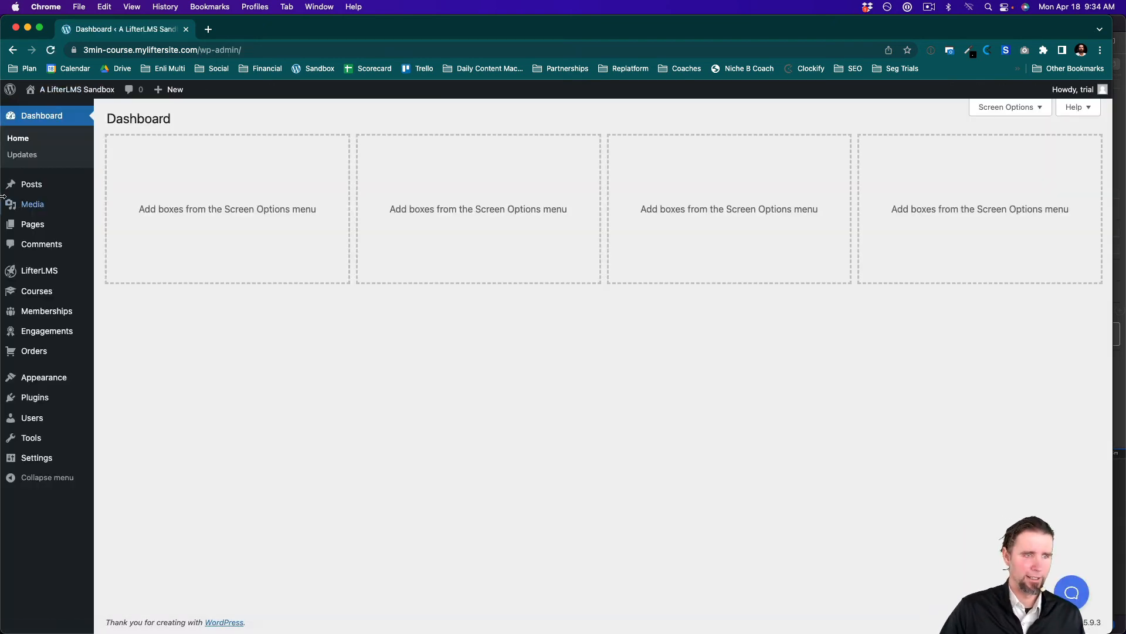
{"action": "mouse_move", "coordinate": [63, 291]}
{"action": "left_click", "coordinate": [127, 310]}
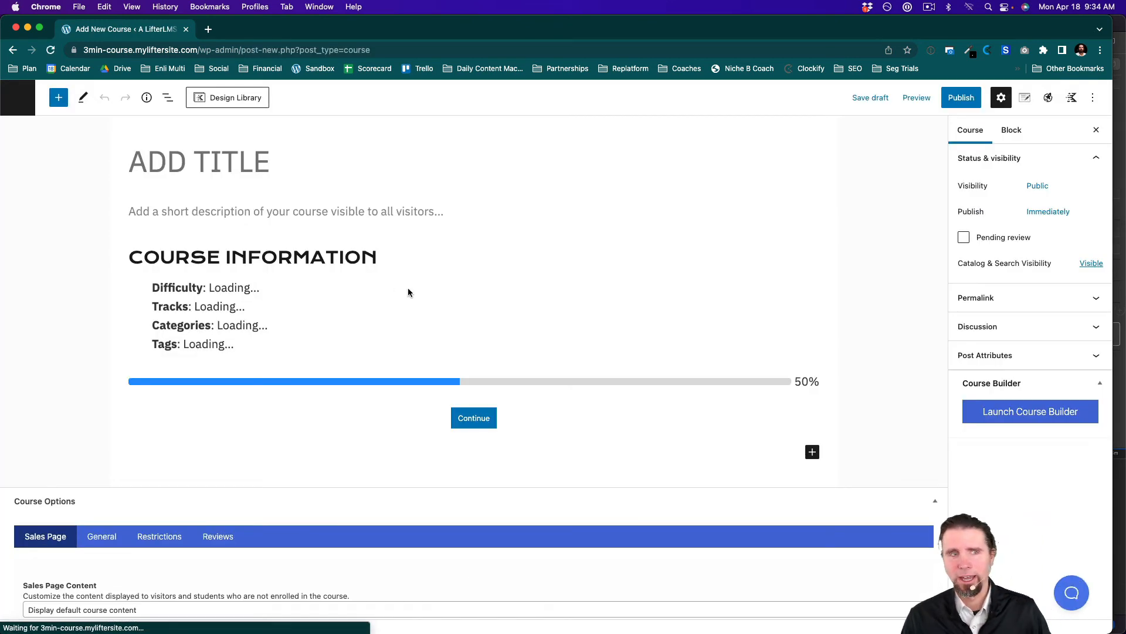
{"action": "left_click", "coordinate": [199, 146]}
{"action": "type", "text": "A"}
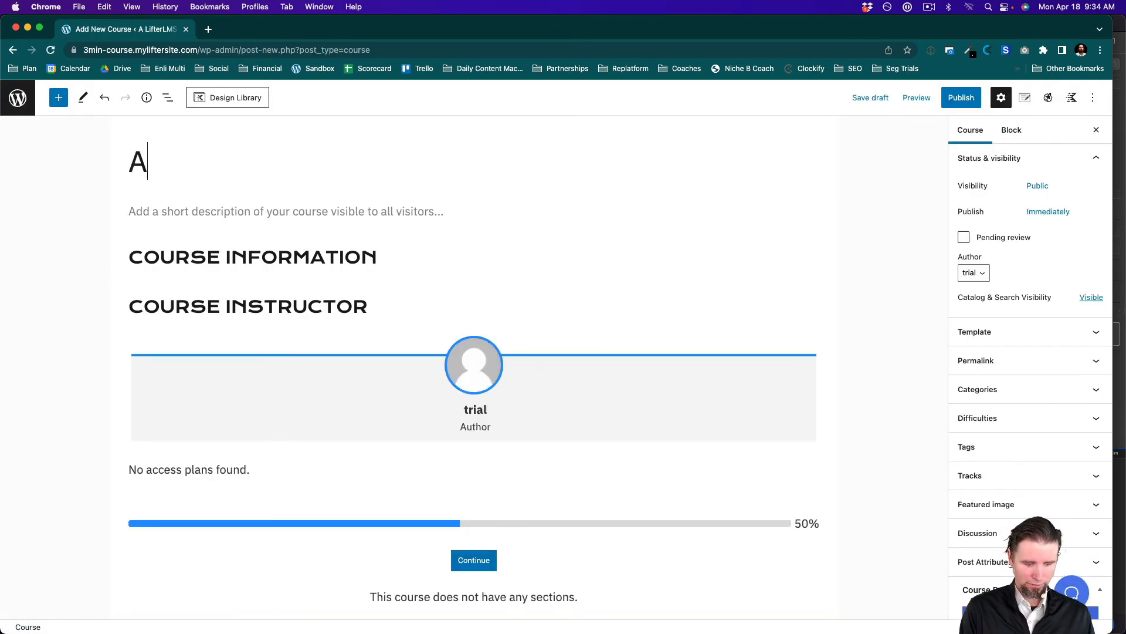
{"action": "type", "text": "WESOME COURSE"}
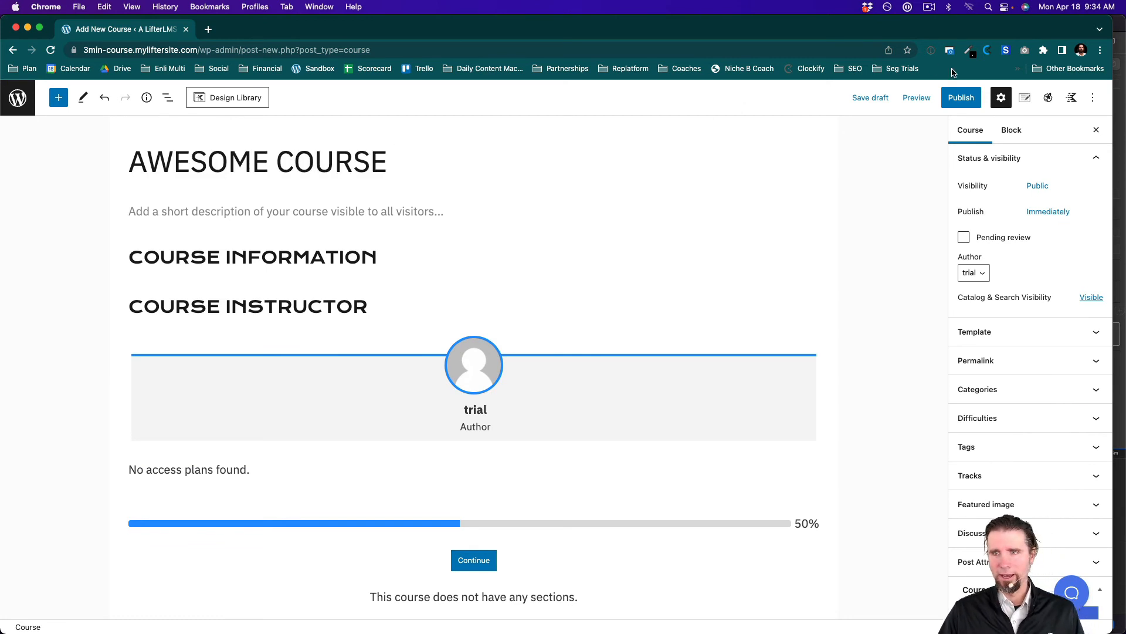
{"action": "left_click", "coordinate": [961, 97]}
{"action": "left_click", "coordinate": [966, 100]}
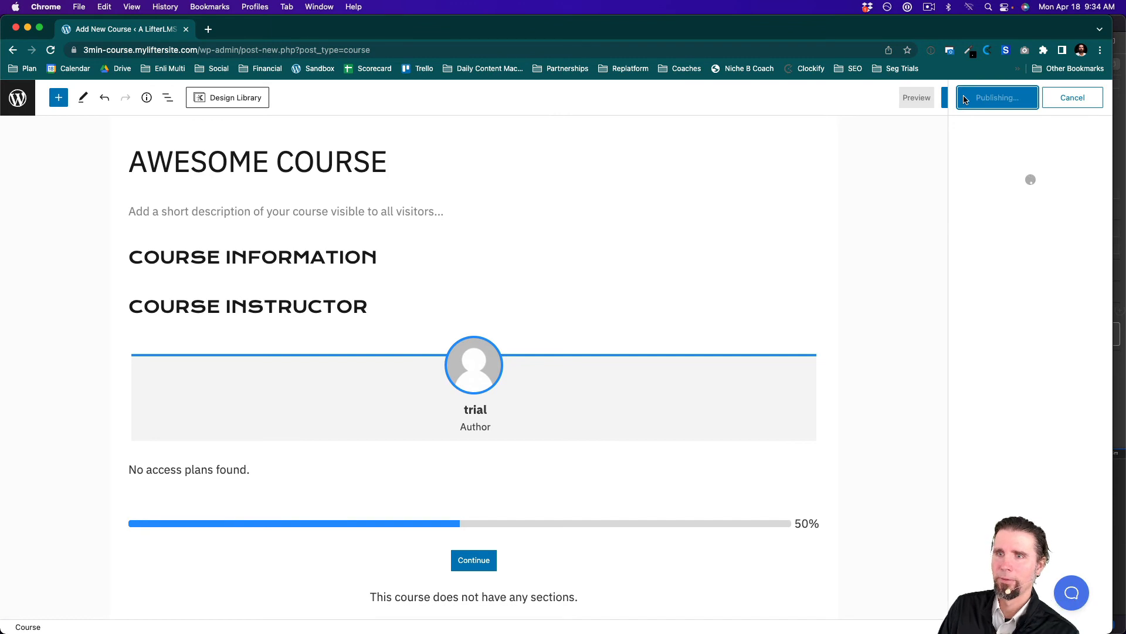
Launch the Course Builder for Awesome Course and add a first section with three new lessons.
{"action": "left_click", "coordinate": [1094, 101]}
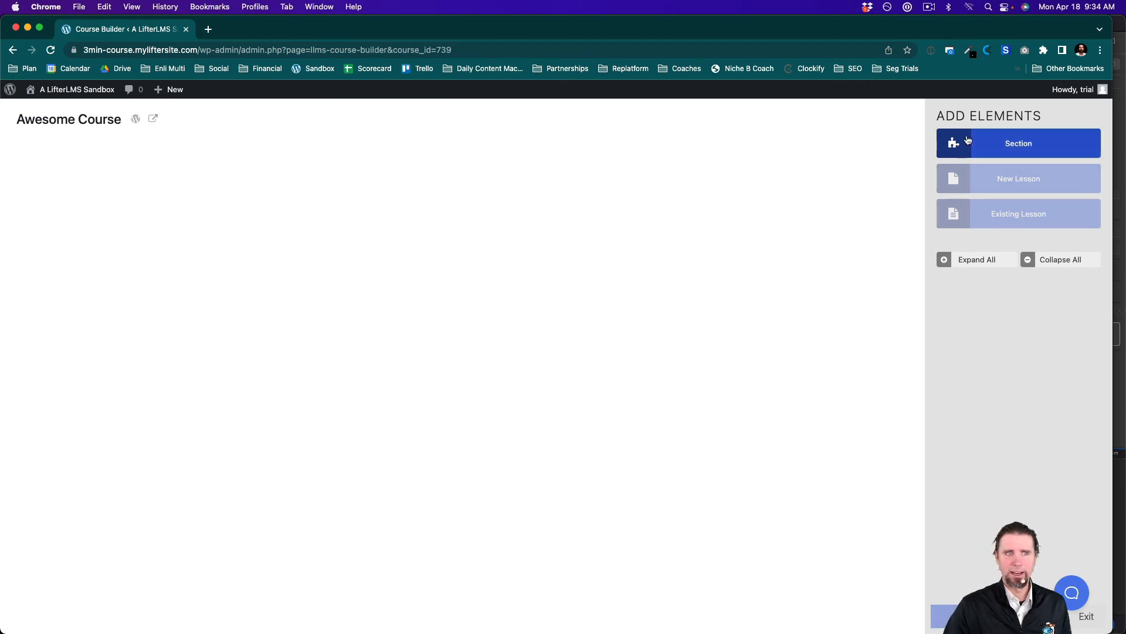
{"action": "left_click", "coordinate": [968, 139]}
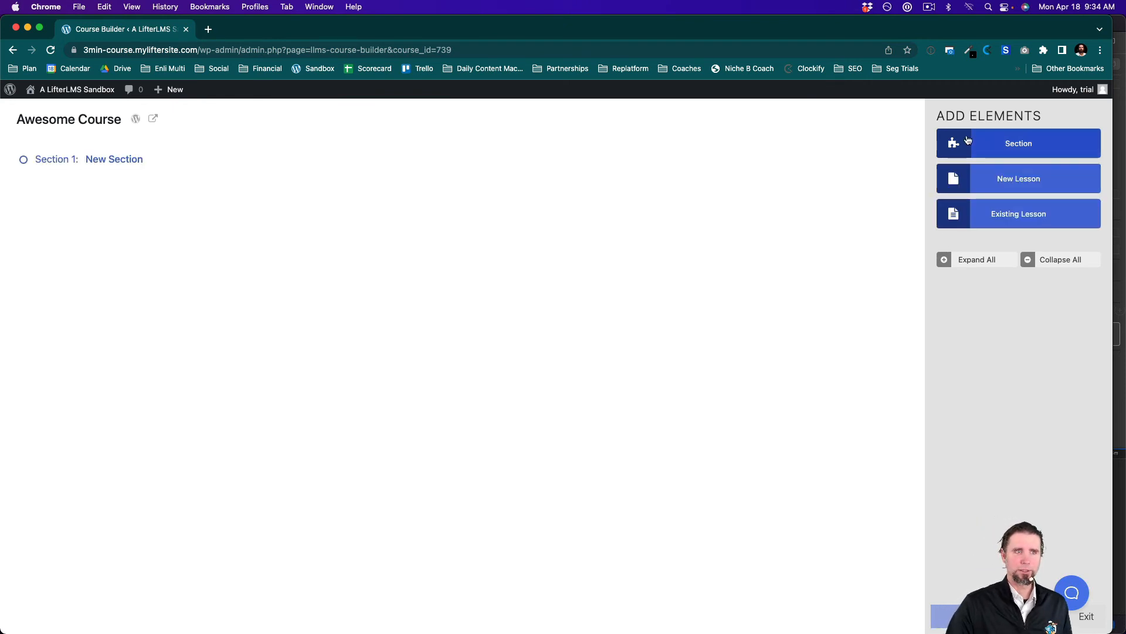
{"action": "left_click", "coordinate": [951, 183]}
{"action": "left_click", "coordinate": [951, 183]}
{"action": "left_click", "coordinate": [951, 183]}
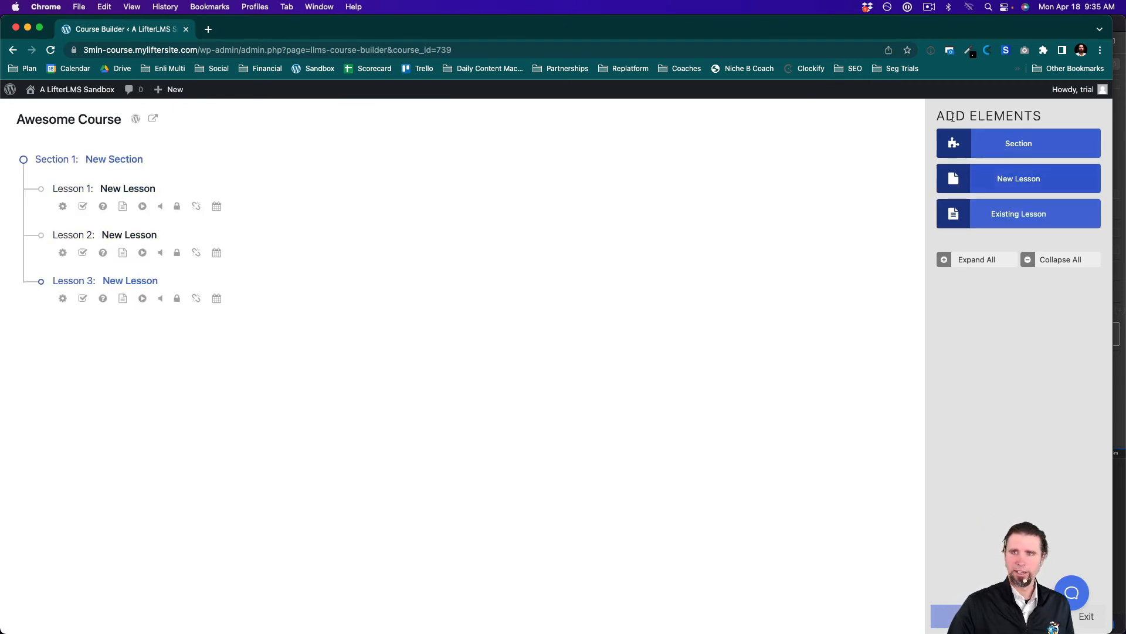
Add a second section containing three new lessons, and a third section with new lessons of its own.
{"action": "left_click", "coordinate": [961, 149]}
{"action": "left_click", "coordinate": [966, 186]}
{"action": "left_click", "coordinate": [967, 191]}
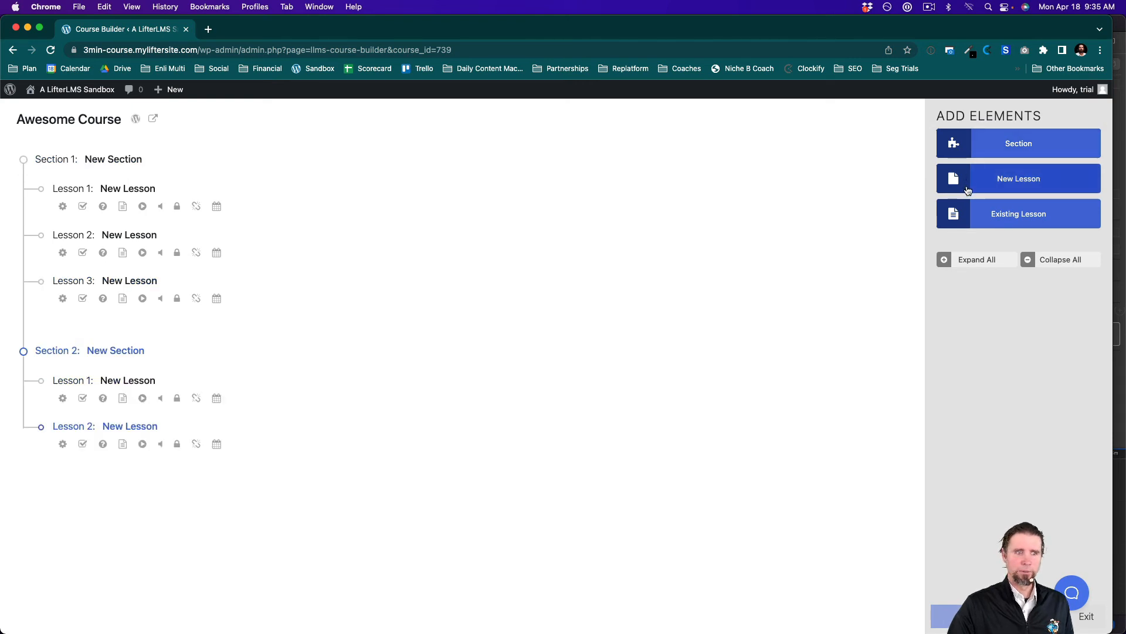
{"action": "left_click", "coordinate": [967, 191]}
{"action": "left_click", "coordinate": [958, 145]}
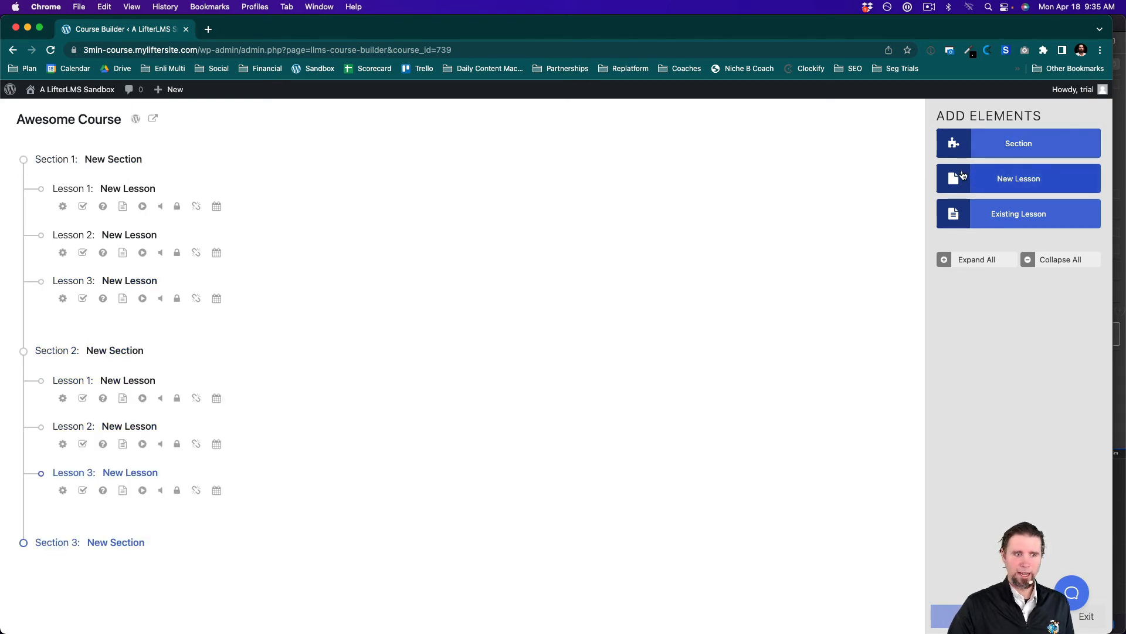
{"action": "left_click", "coordinate": [963, 175]}
{"action": "left_click", "coordinate": [962, 174]}
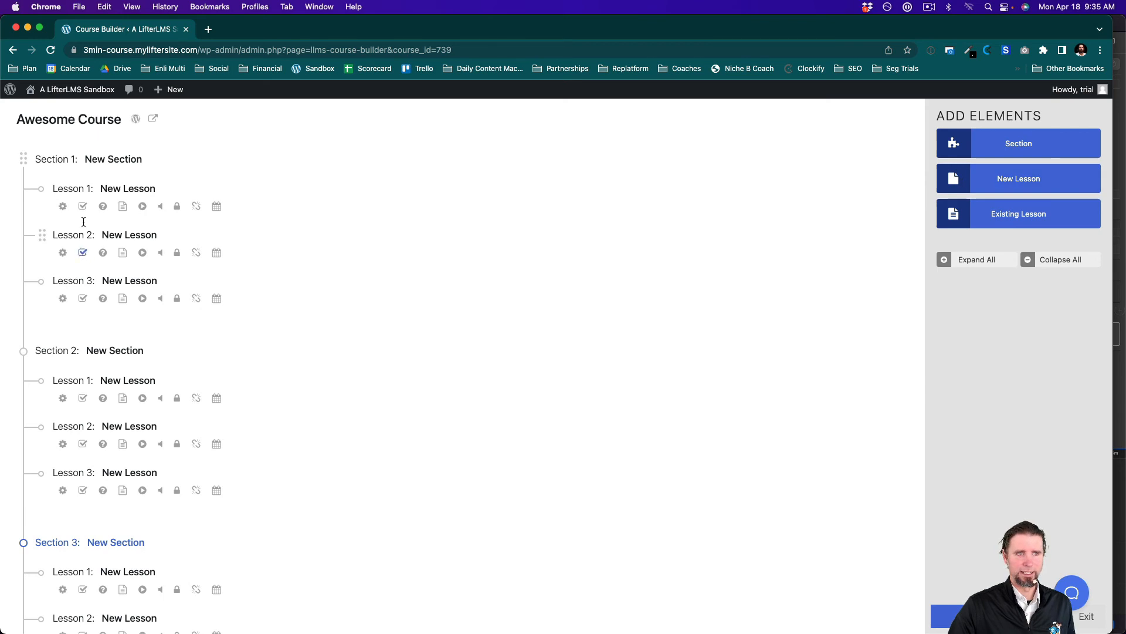
Rename the first section of Awesome Course as Introduction.
{"action": "left_click", "coordinate": [87, 159]}
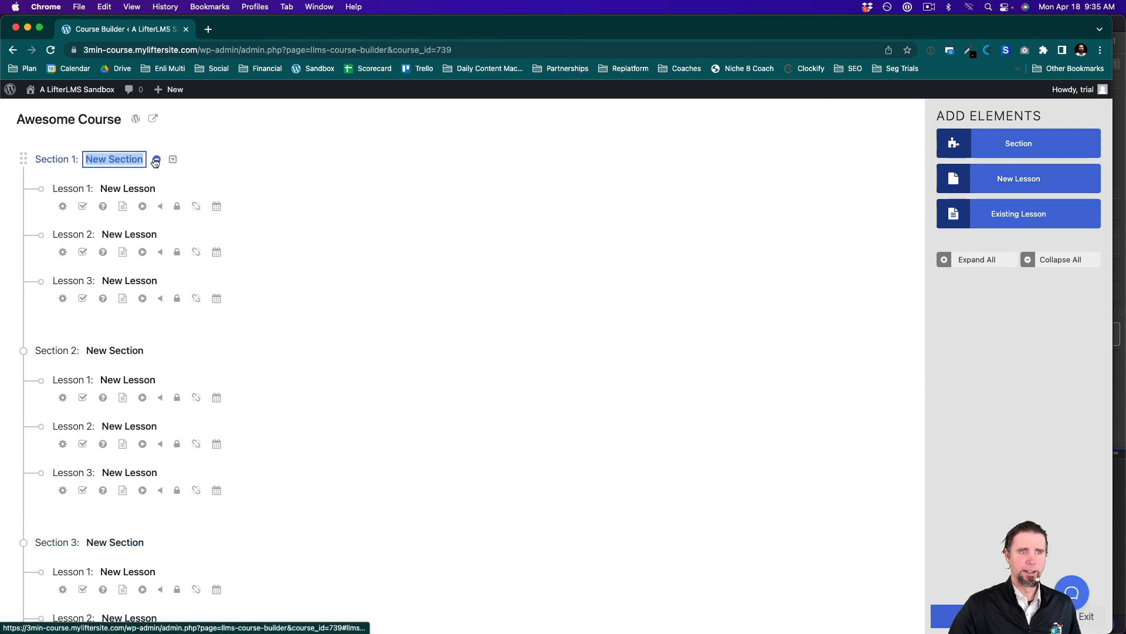
{"action": "type", "text": "Int"}
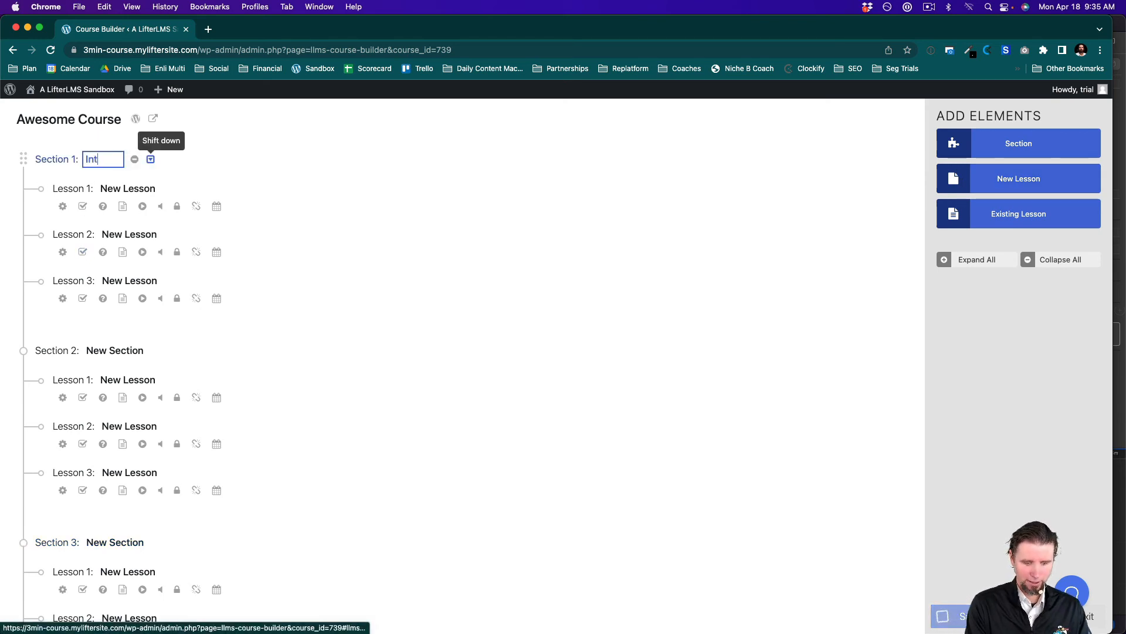
{"action": "type", "text": "rof"}
{"action": "key", "text": "Return"}
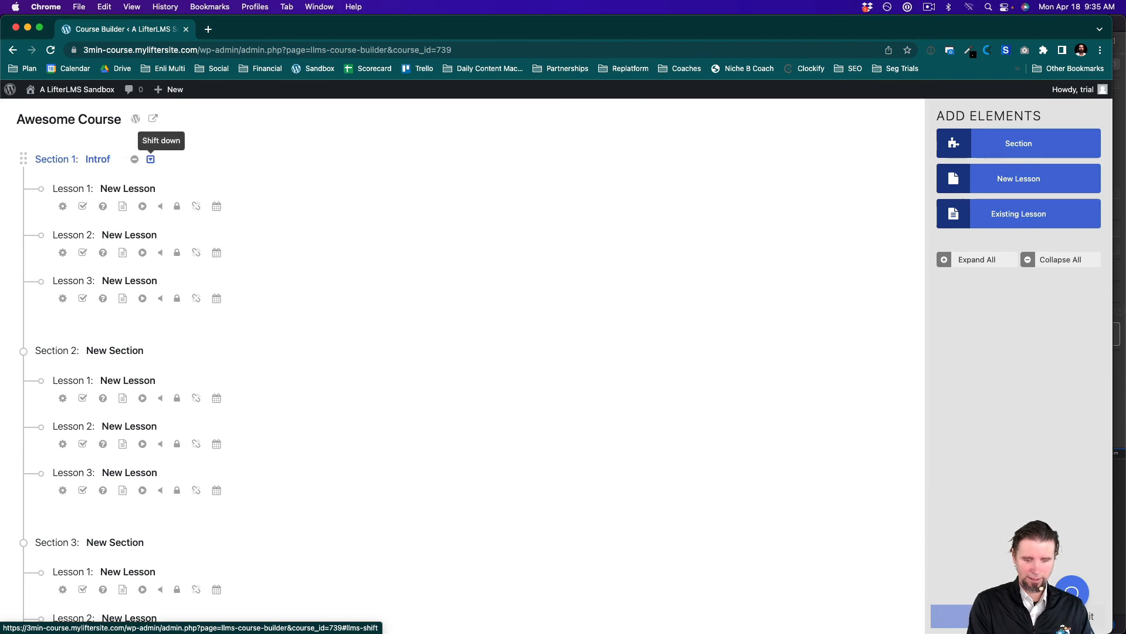
{"action": "left_click", "coordinate": [117, 157]}
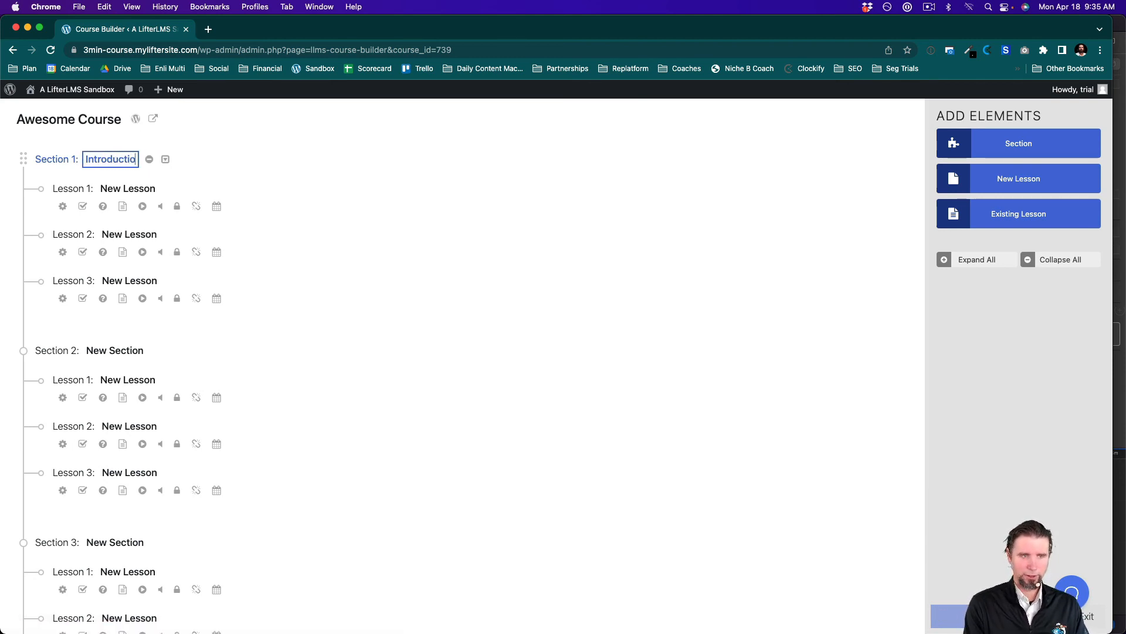
{"action": "type", "text": "n"}
Rename the first lesson in the Introduction section as Welcome.
{"action": "left_click", "coordinate": [111, 188]}
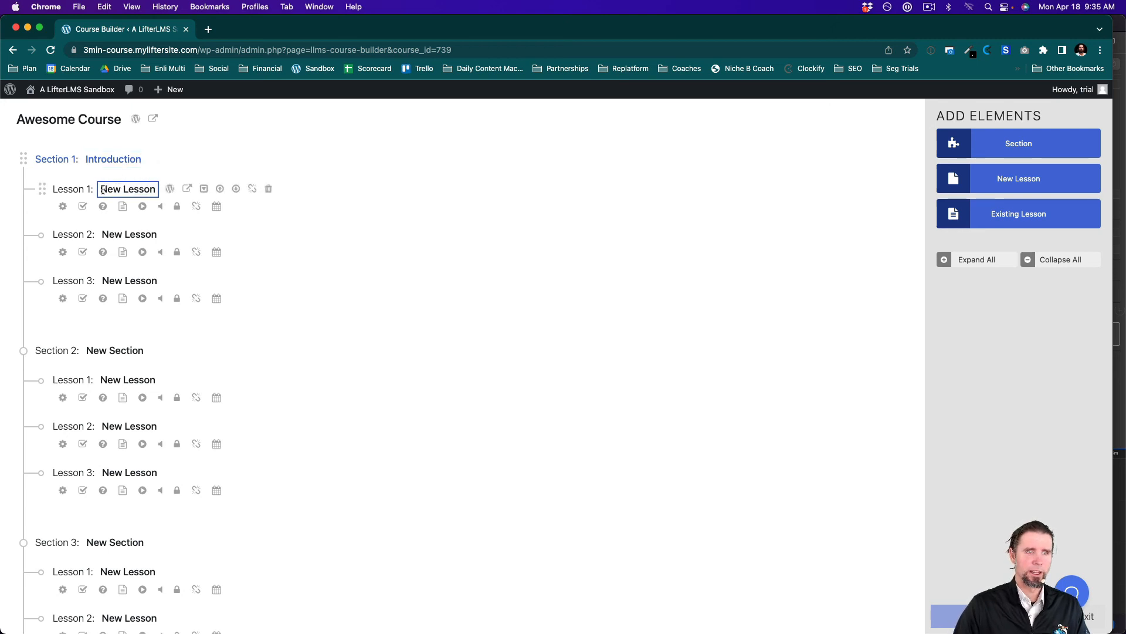
{"action": "type", "text": "Welcome"}
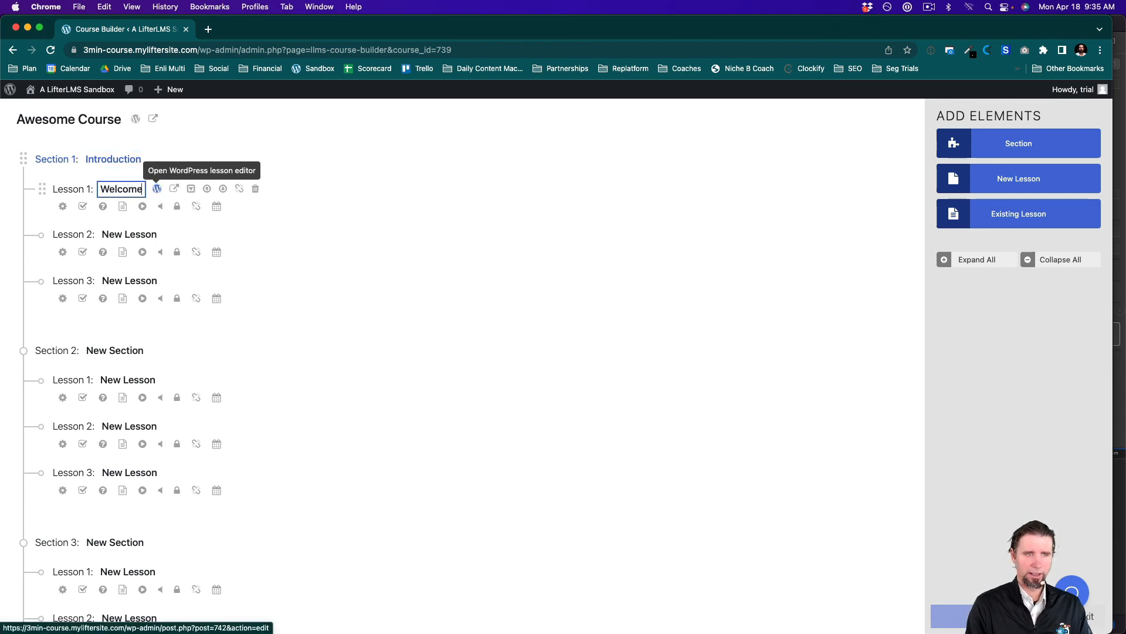
{"action": "left_click", "coordinate": [391, 185]}
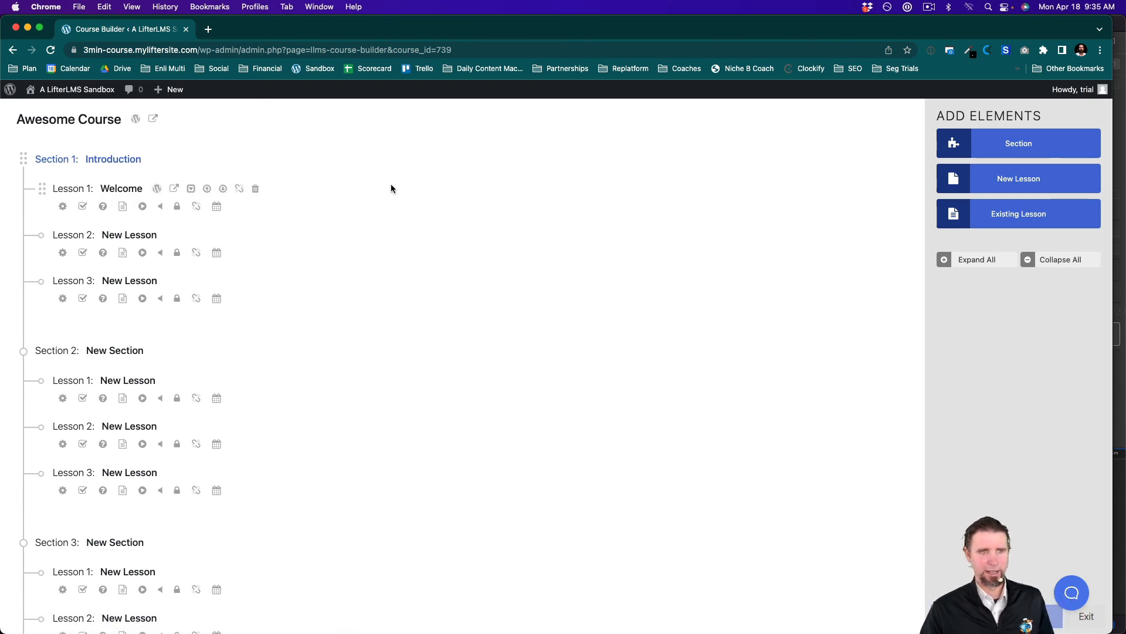
Review the Welcome lesson's general settings, including the video embed URL, and its quiz options, and close the lesson settings.
{"action": "left_click", "coordinate": [64, 207]}
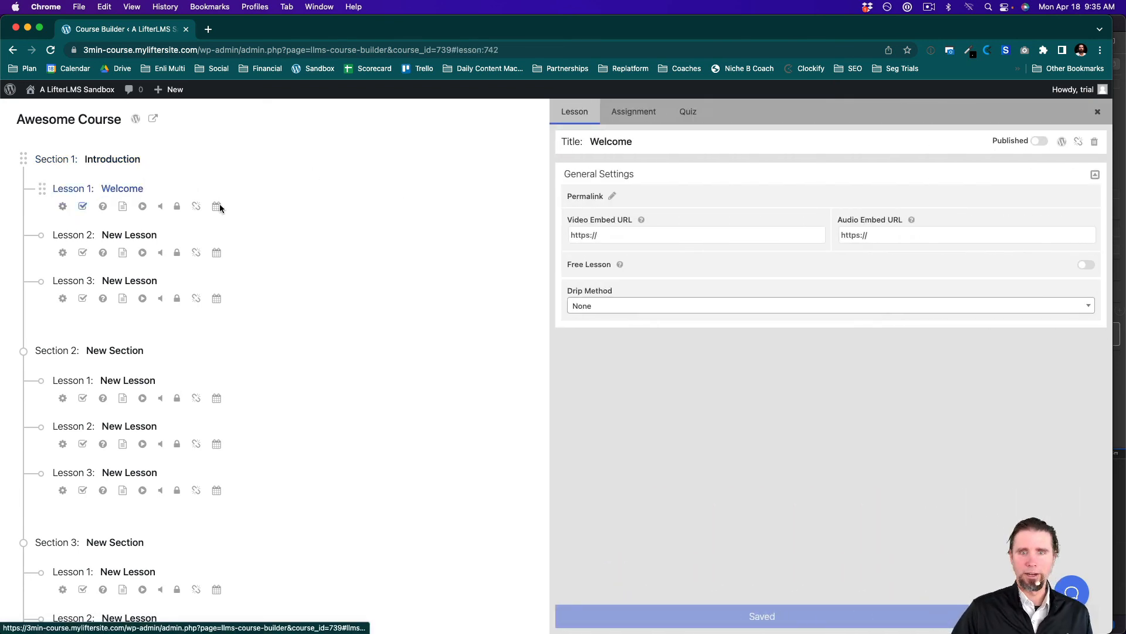
{"action": "left_click", "coordinate": [599, 237]}
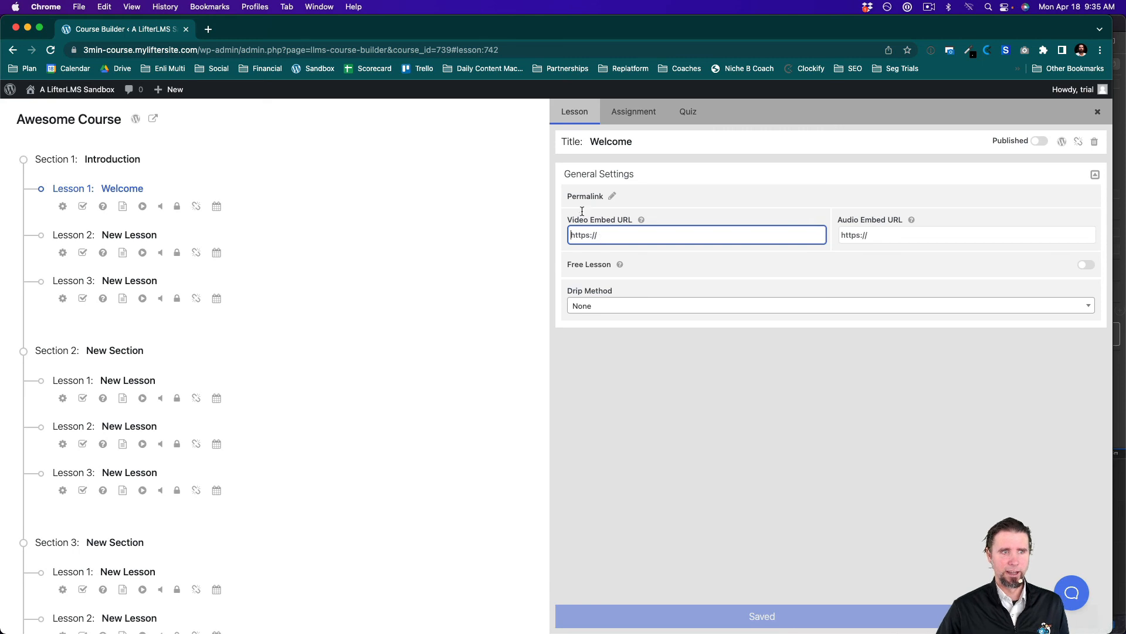
{"action": "left_click", "coordinate": [103, 206]}
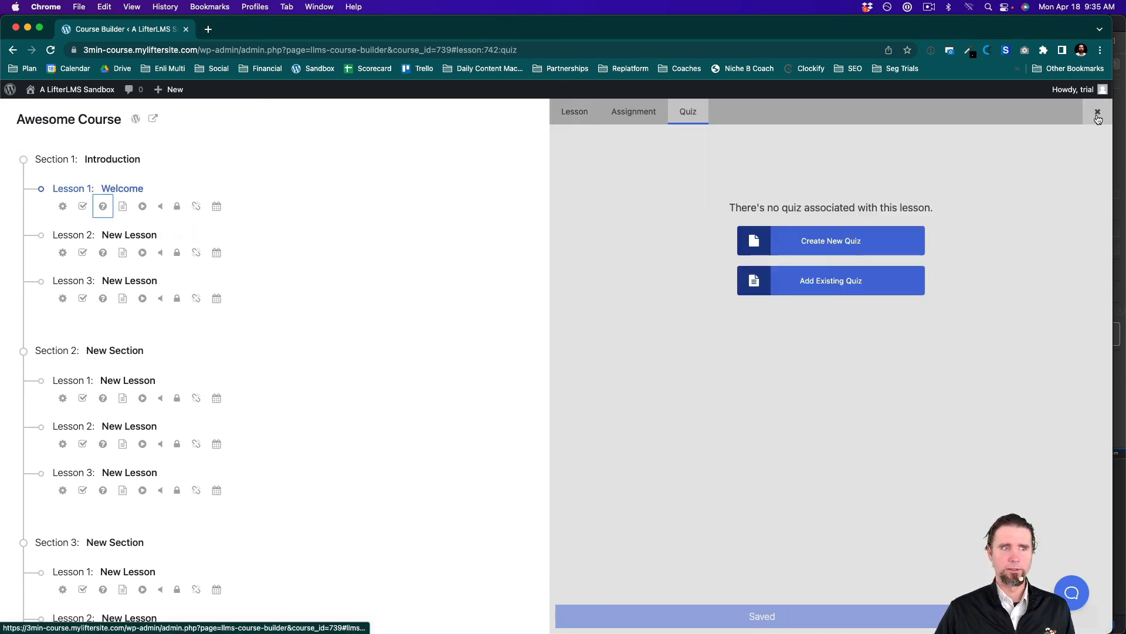
{"action": "left_click", "coordinate": [1098, 114]}
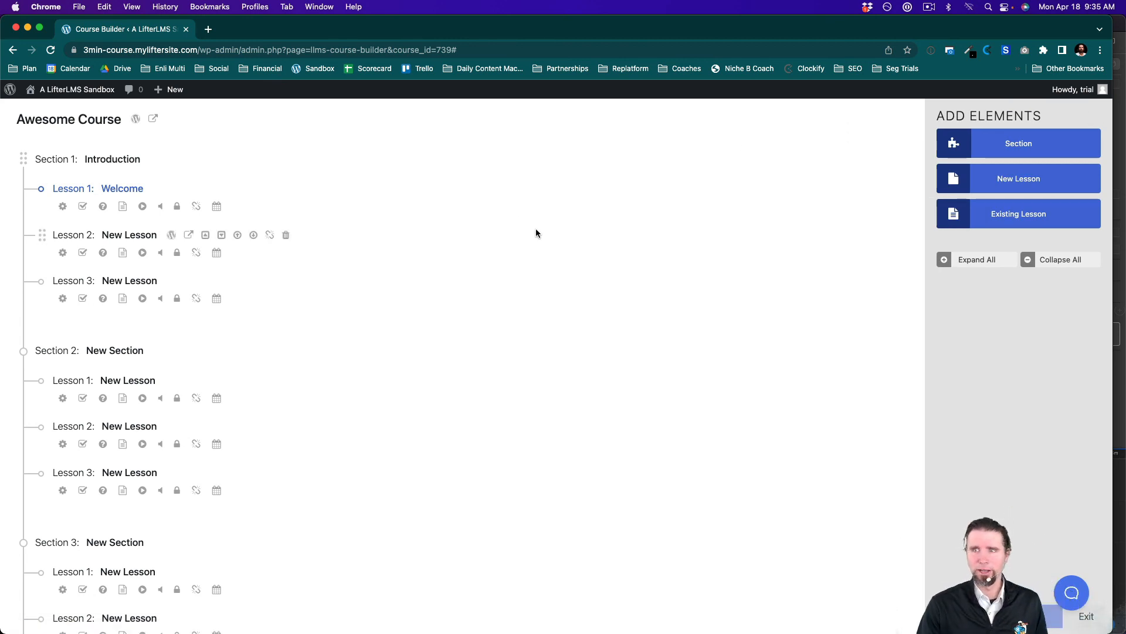
View Awesome Course on the front end and examine its page with the listed sections and lessons.
{"action": "scroll", "coordinate": [1001, 481], "scroll_direction": "down", "scroll_amount": 2}
{"action": "scroll", "coordinate": [1001, 481], "scroll_direction": "up", "scroll_amount": 2}
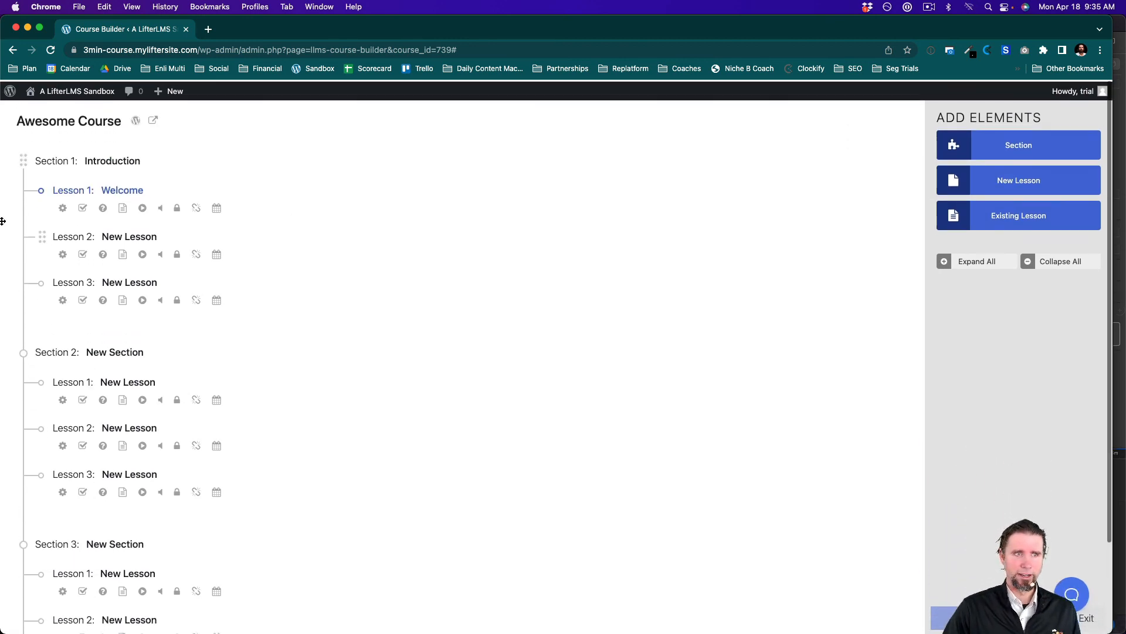
{"action": "left_click", "coordinate": [153, 118]}
{"action": "scroll", "coordinate": [567, 379], "scroll_direction": "down", "scroll_amount": 10}
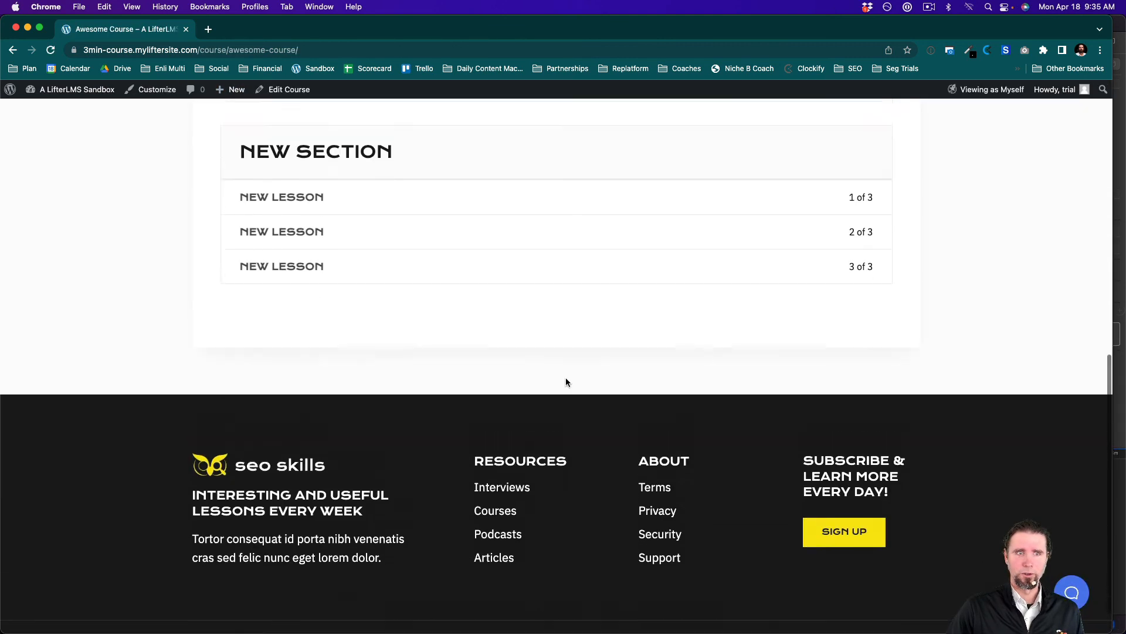
{"action": "scroll", "coordinate": [566, 379], "scroll_direction": "up", "scroll_amount": 6}
{"action": "scroll", "coordinate": [565, 382], "scroll_direction": "up", "scroll_amount": 1}
{"action": "scroll", "coordinate": [566, 382], "scroll_direction": "down", "scroll_amount": 4}
{"action": "scroll", "coordinate": [566, 381], "scroll_direction": "up", "scroll_amount": 7}
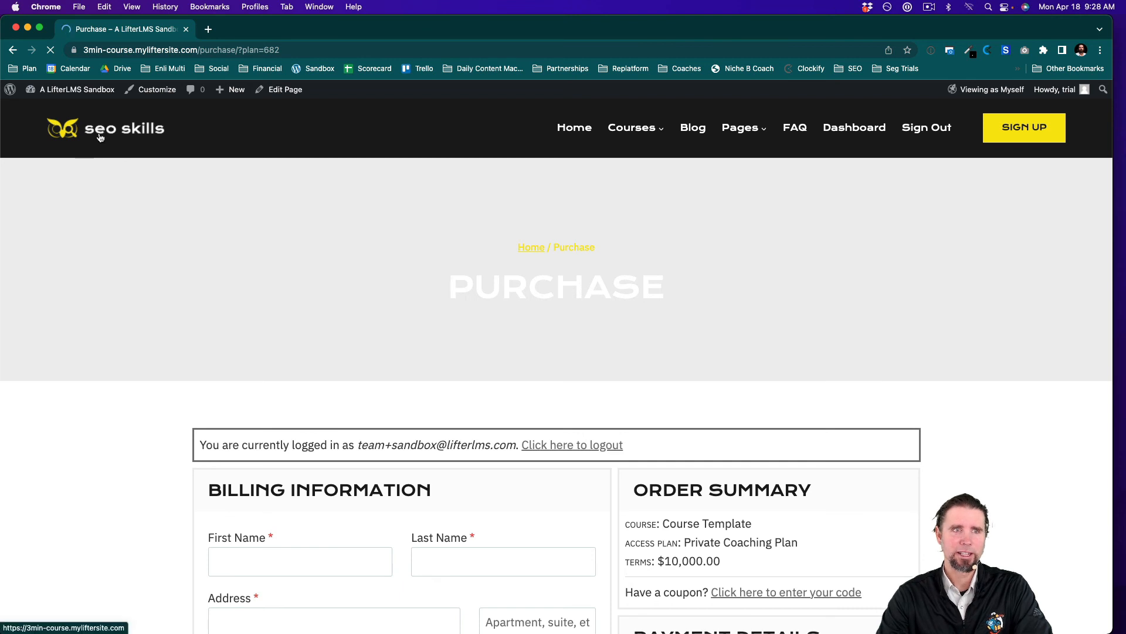
Go from the purchase page to the site's home page.
{"action": "left_click", "coordinate": [99, 137]}
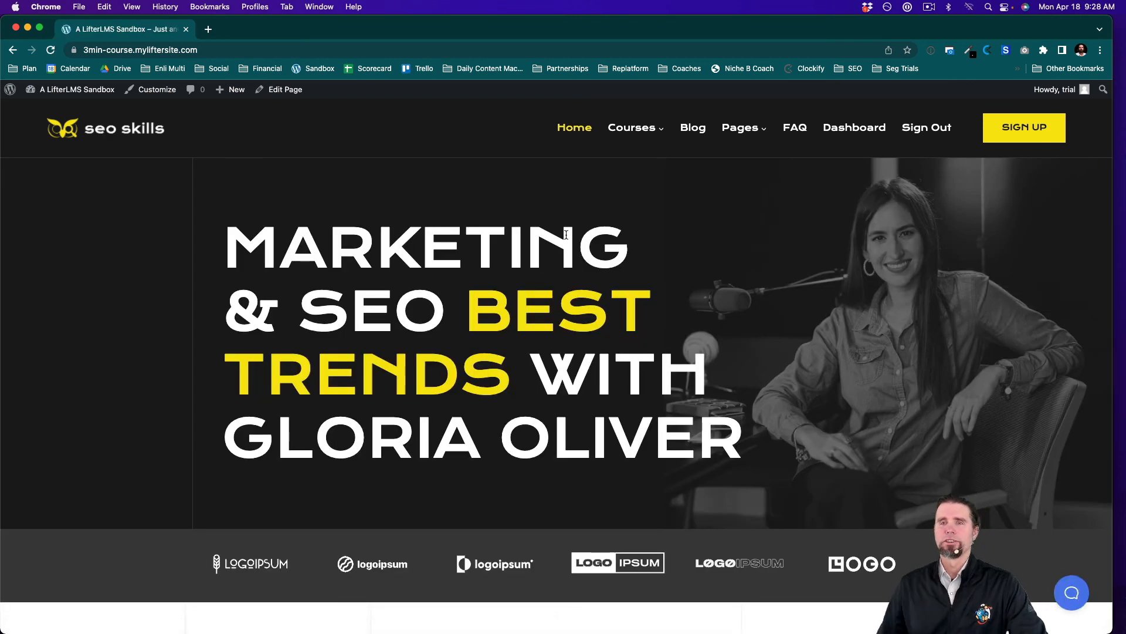